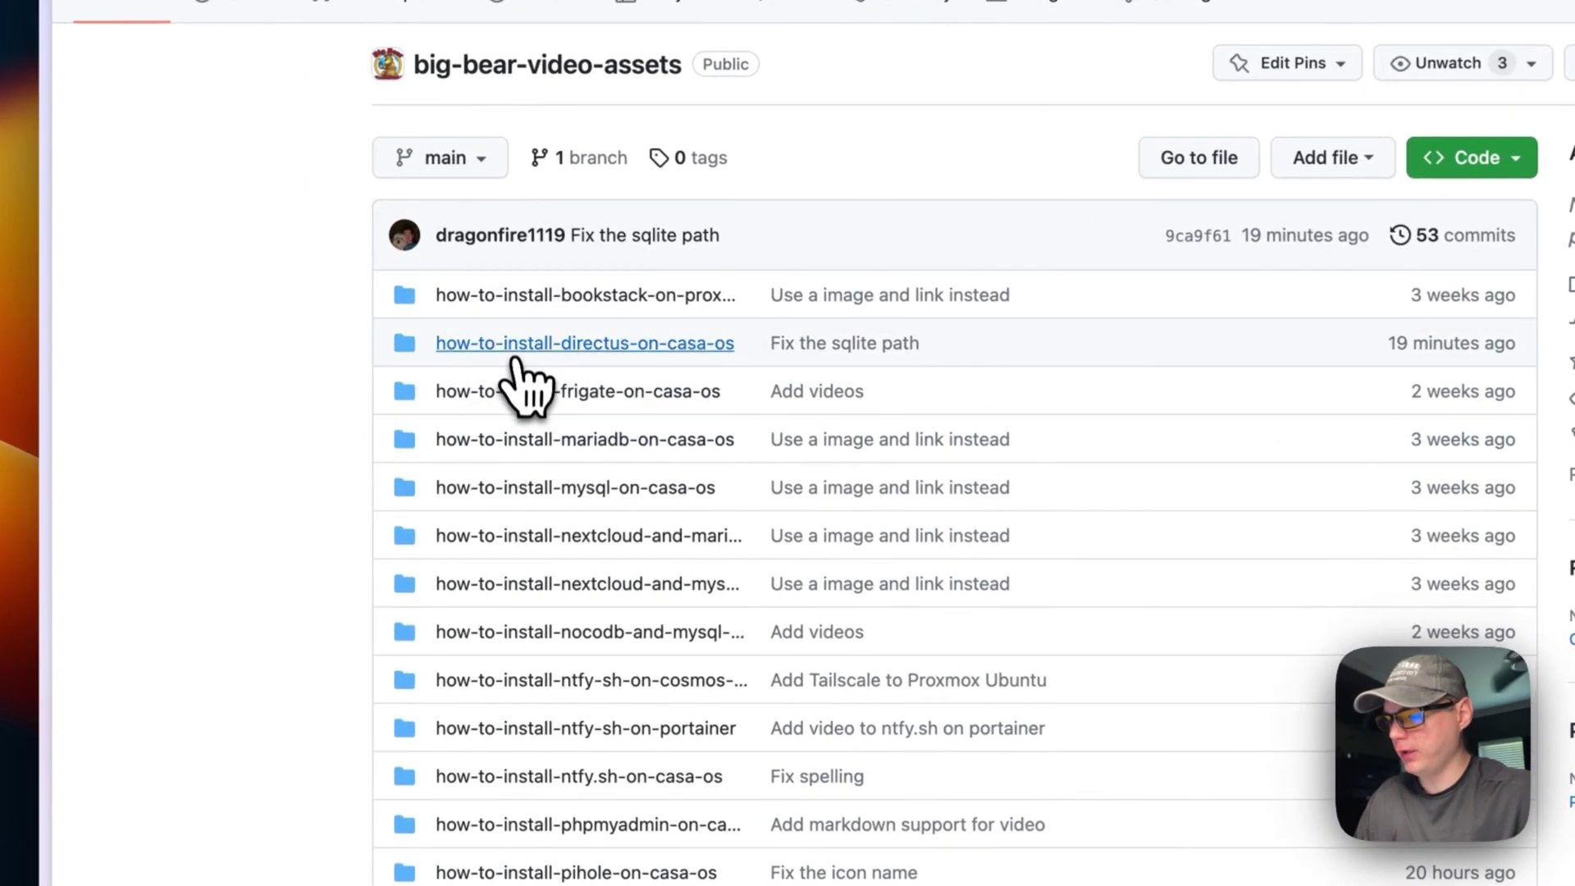
Step: Open docker-compose-directus.yml from the how-to-install-directus-on-casa-os folder and highlight its version and services lines
left_click(572, 352)
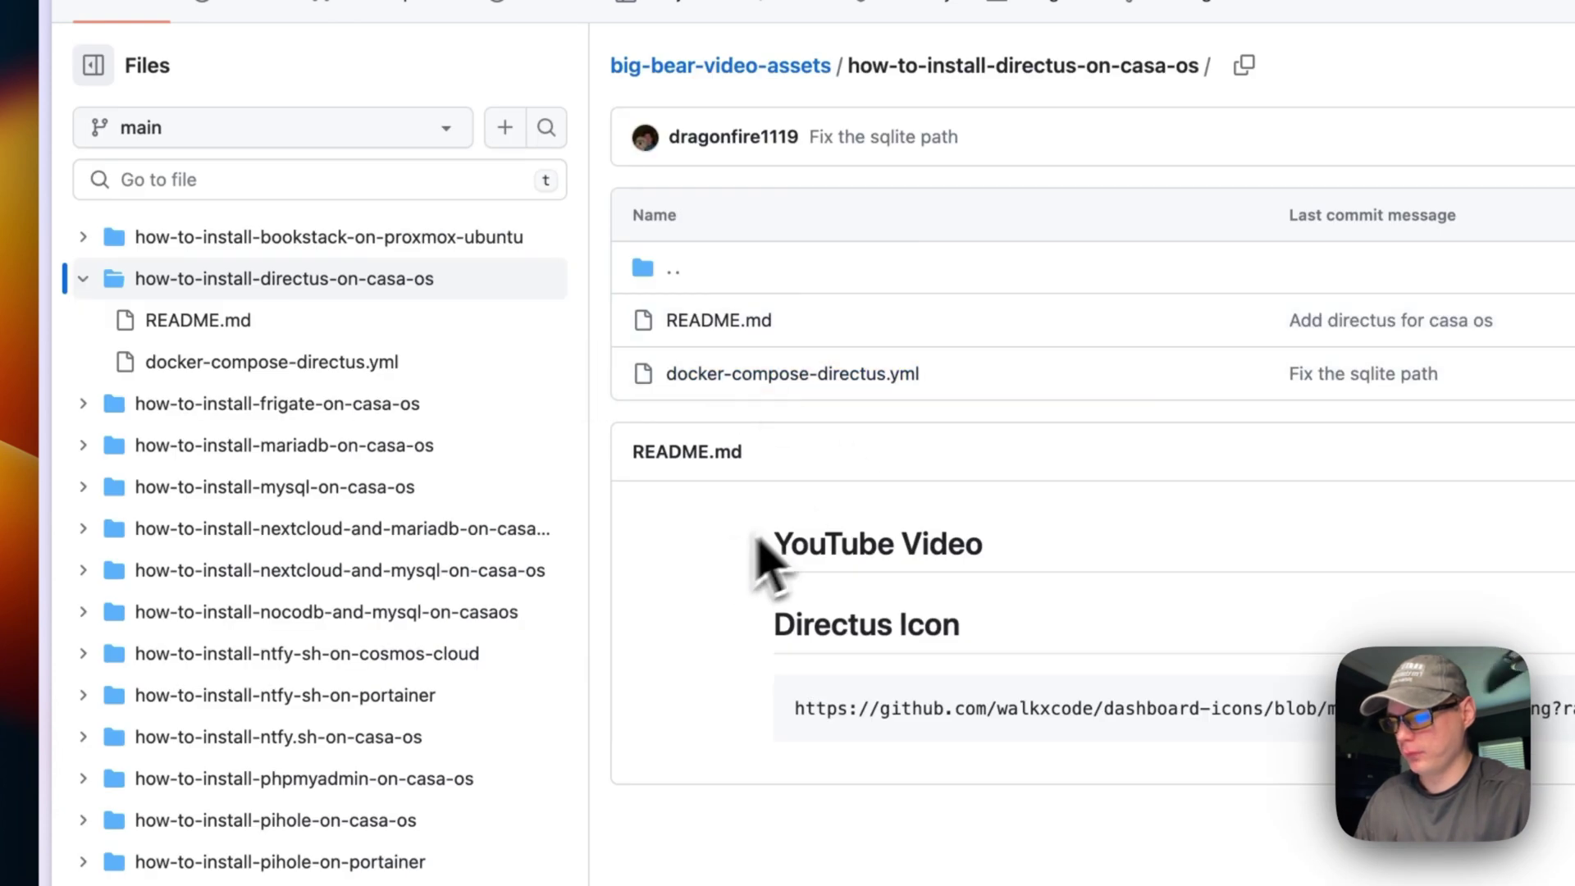
left_click(643, 348)
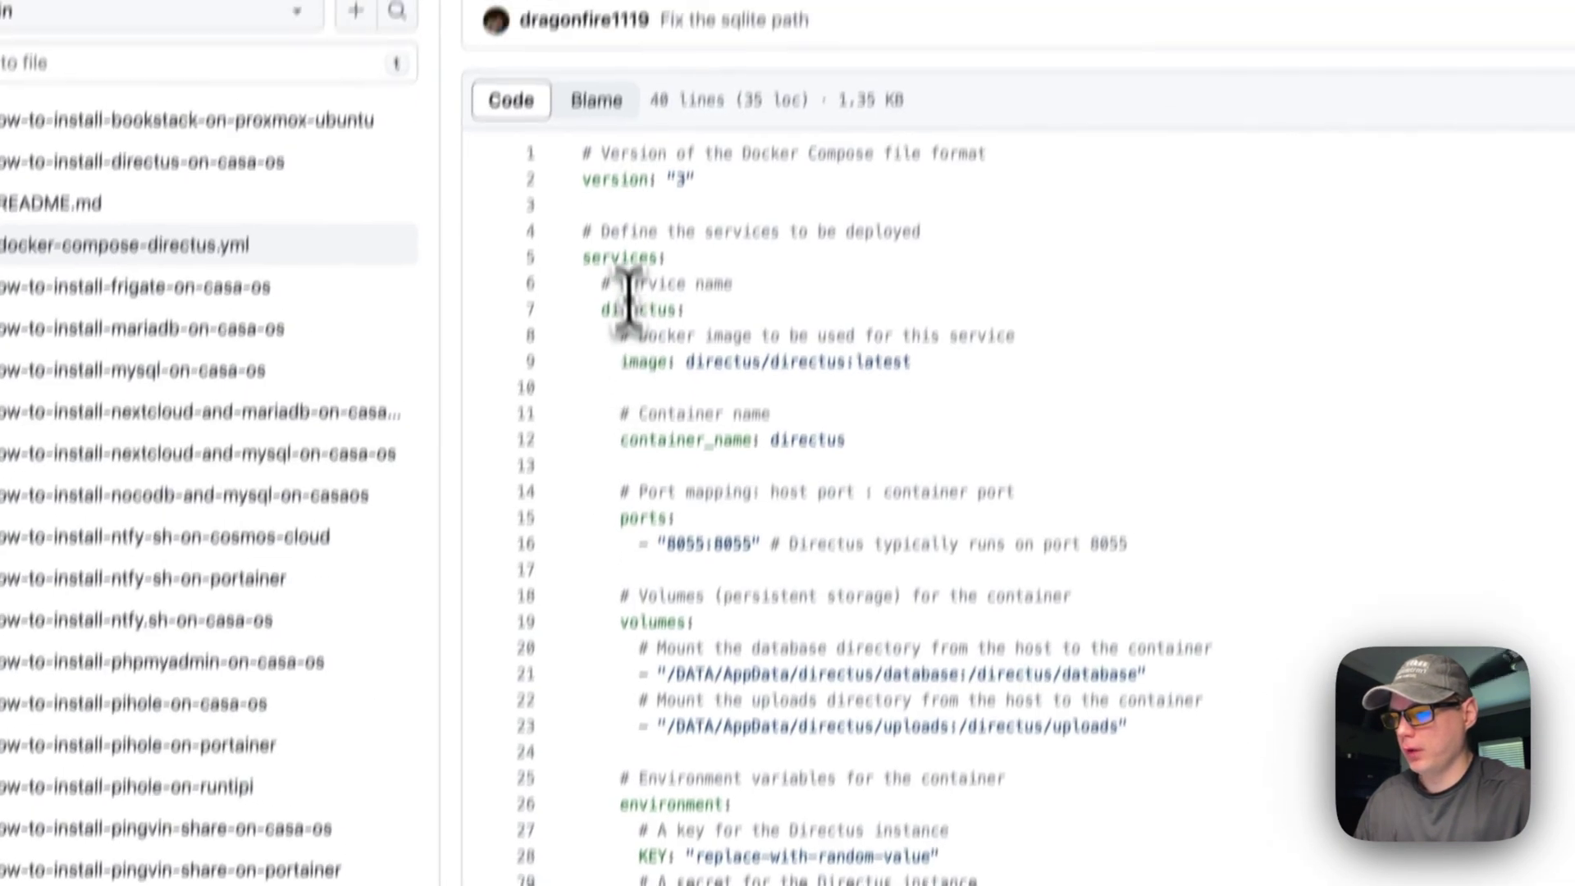
left_click_drag(570, 237, 682, 262)
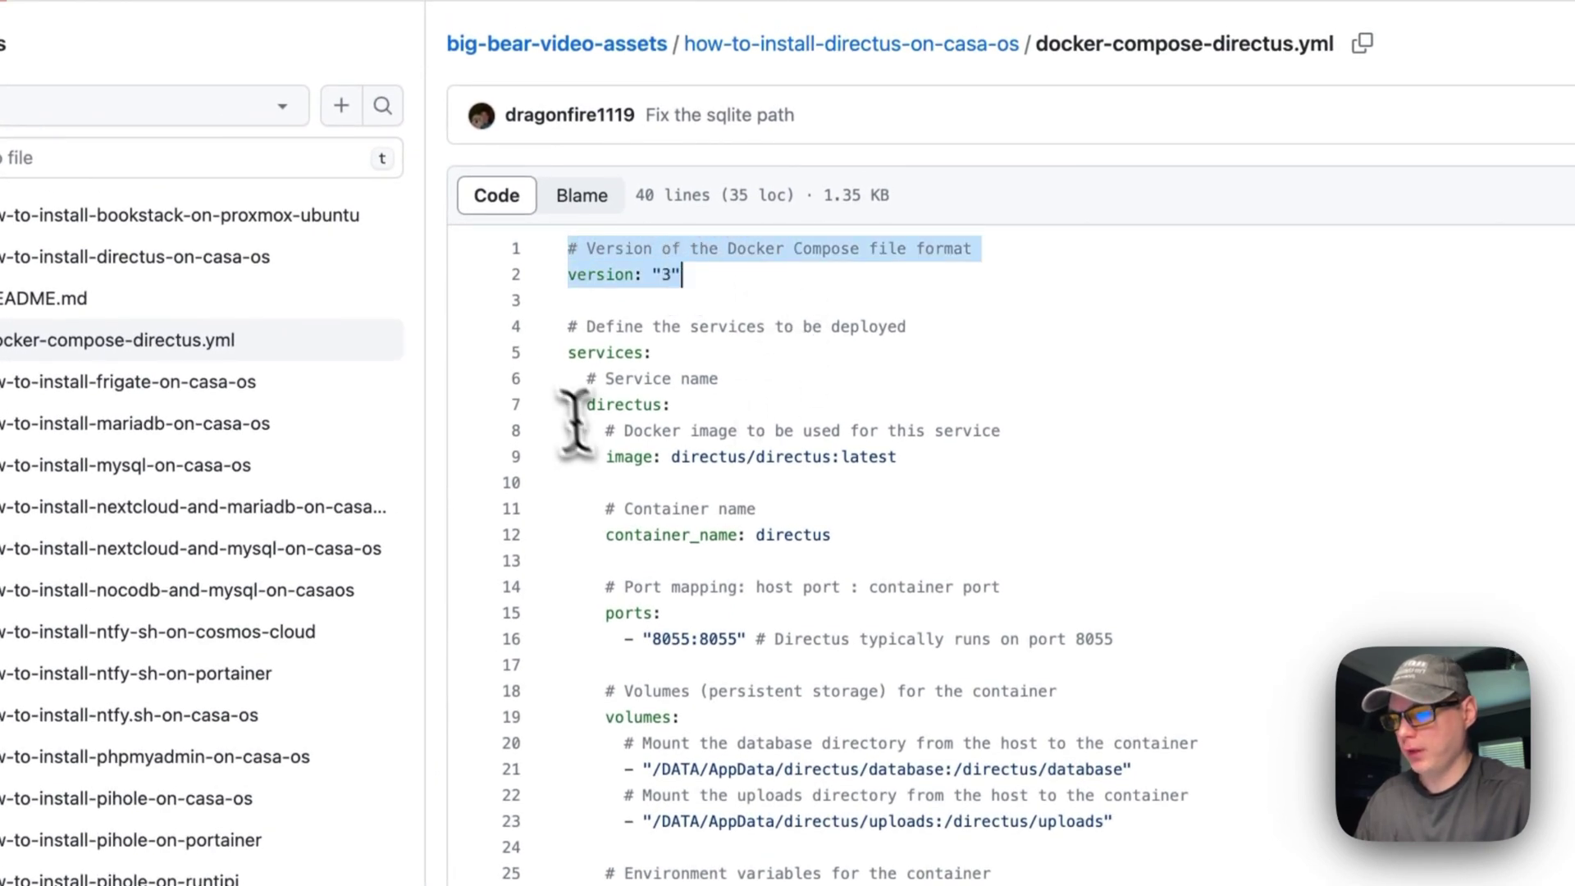
left_click_drag(568, 328, 678, 402)
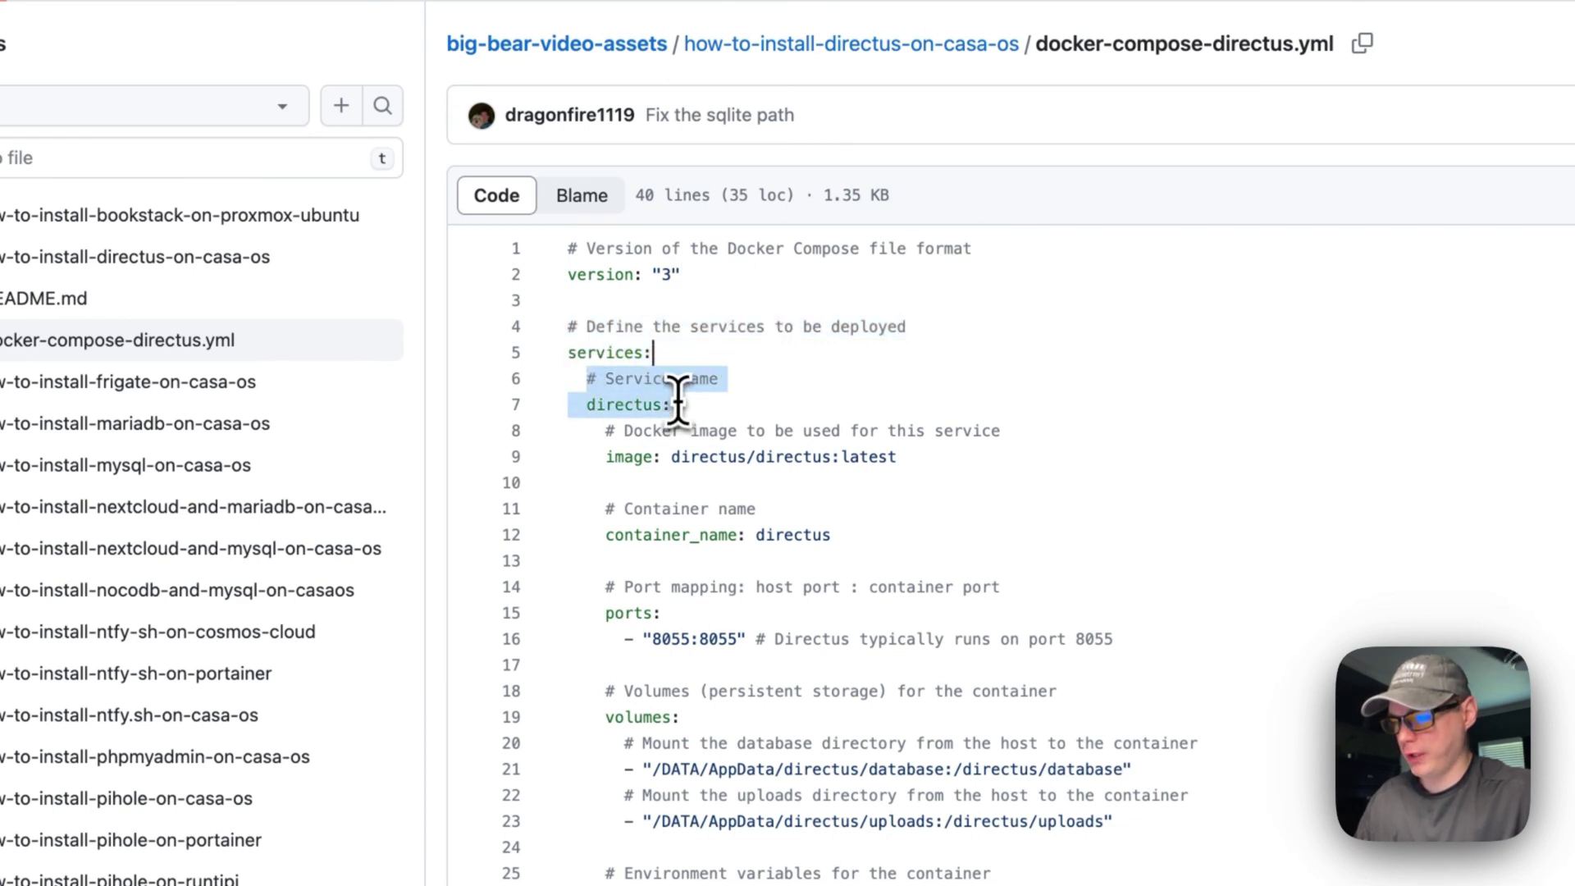
Step: Highlight the directus/directus:latest image line and the container name lines
left_click_drag(605, 457, 898, 460)
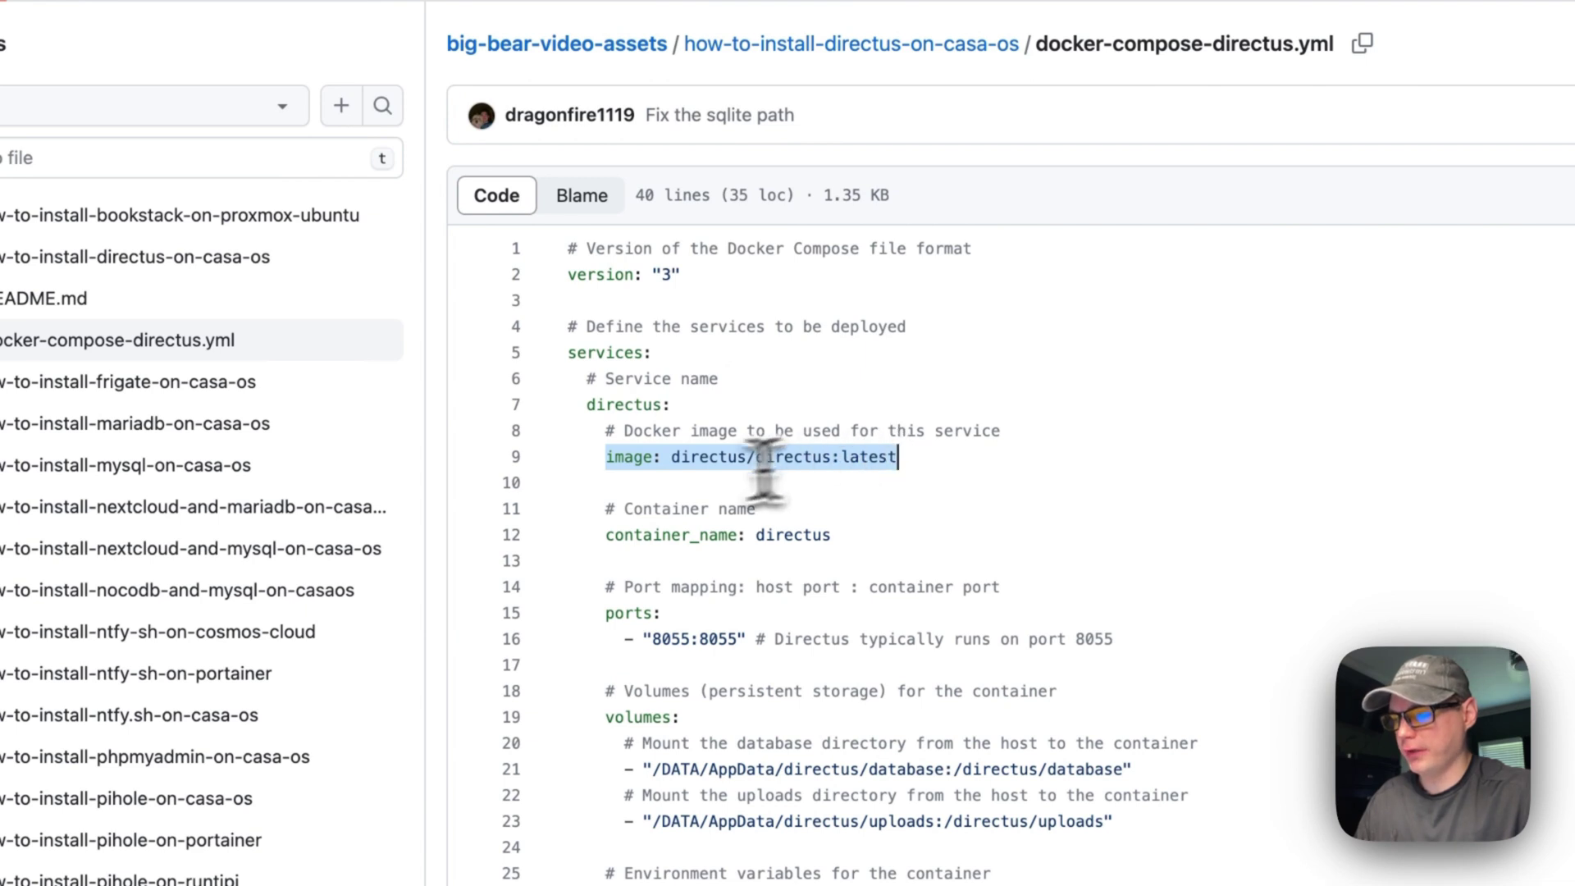
double_click(668, 459)
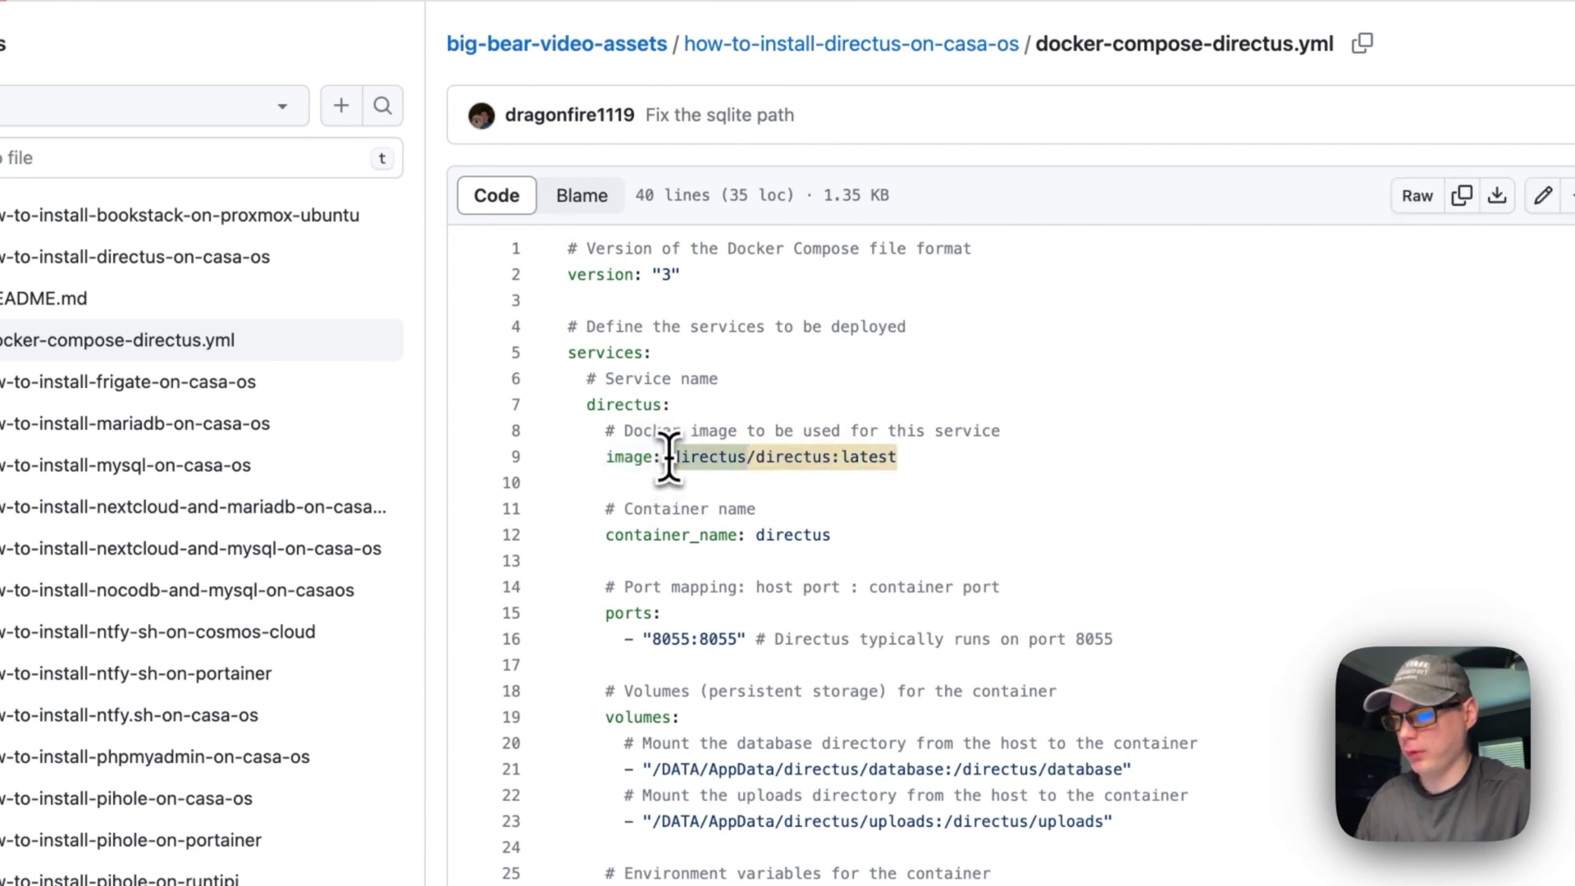
left_click_drag(670, 457, 833, 457)
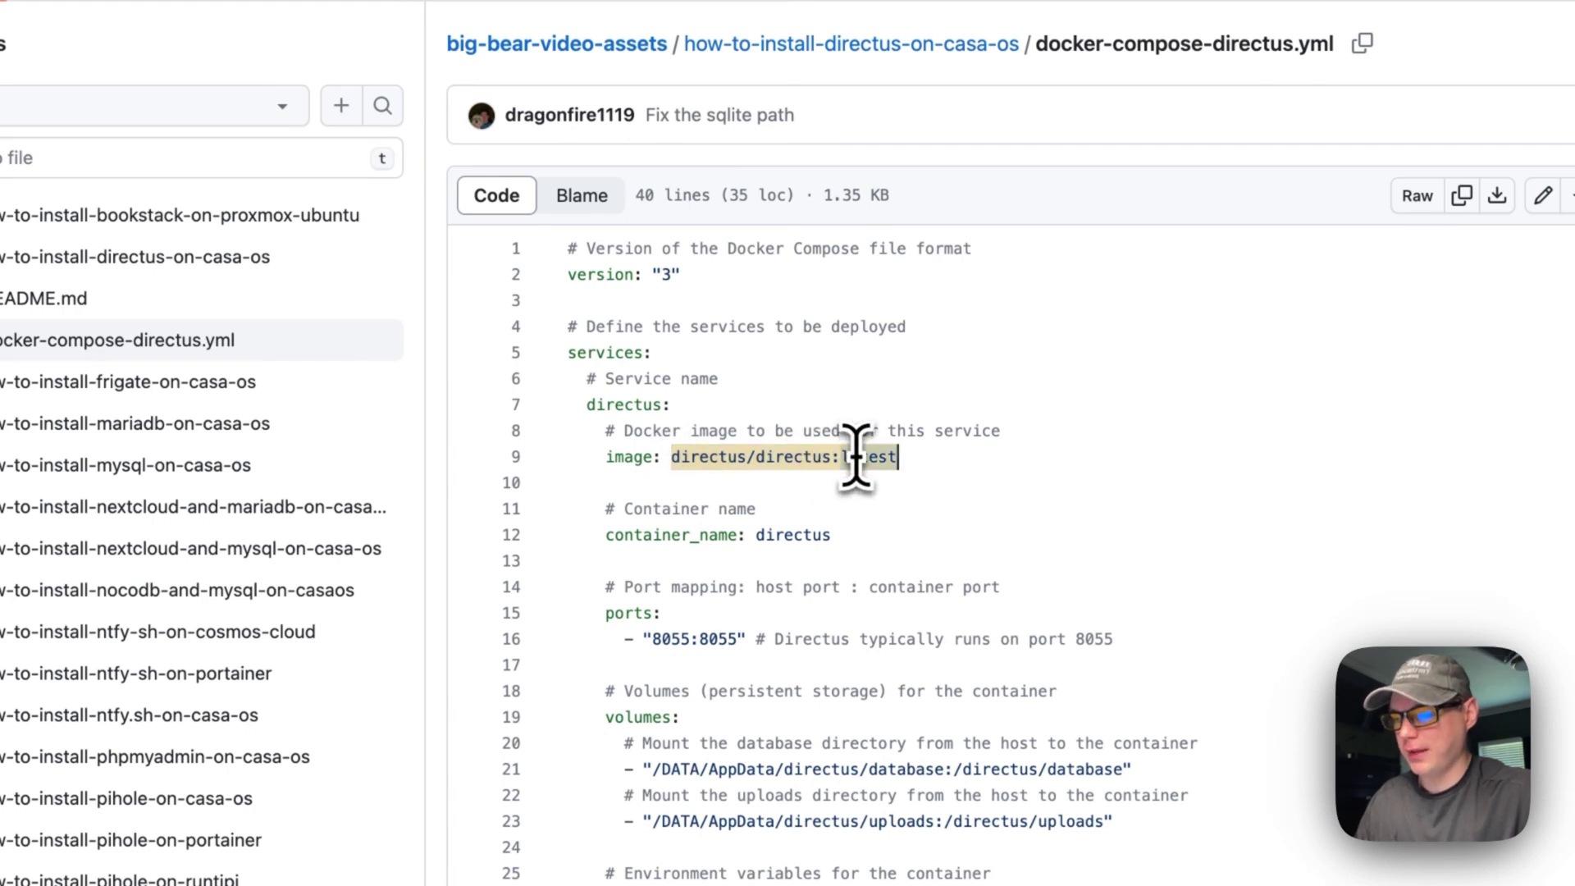
scroll(855, 457, "down", 1)
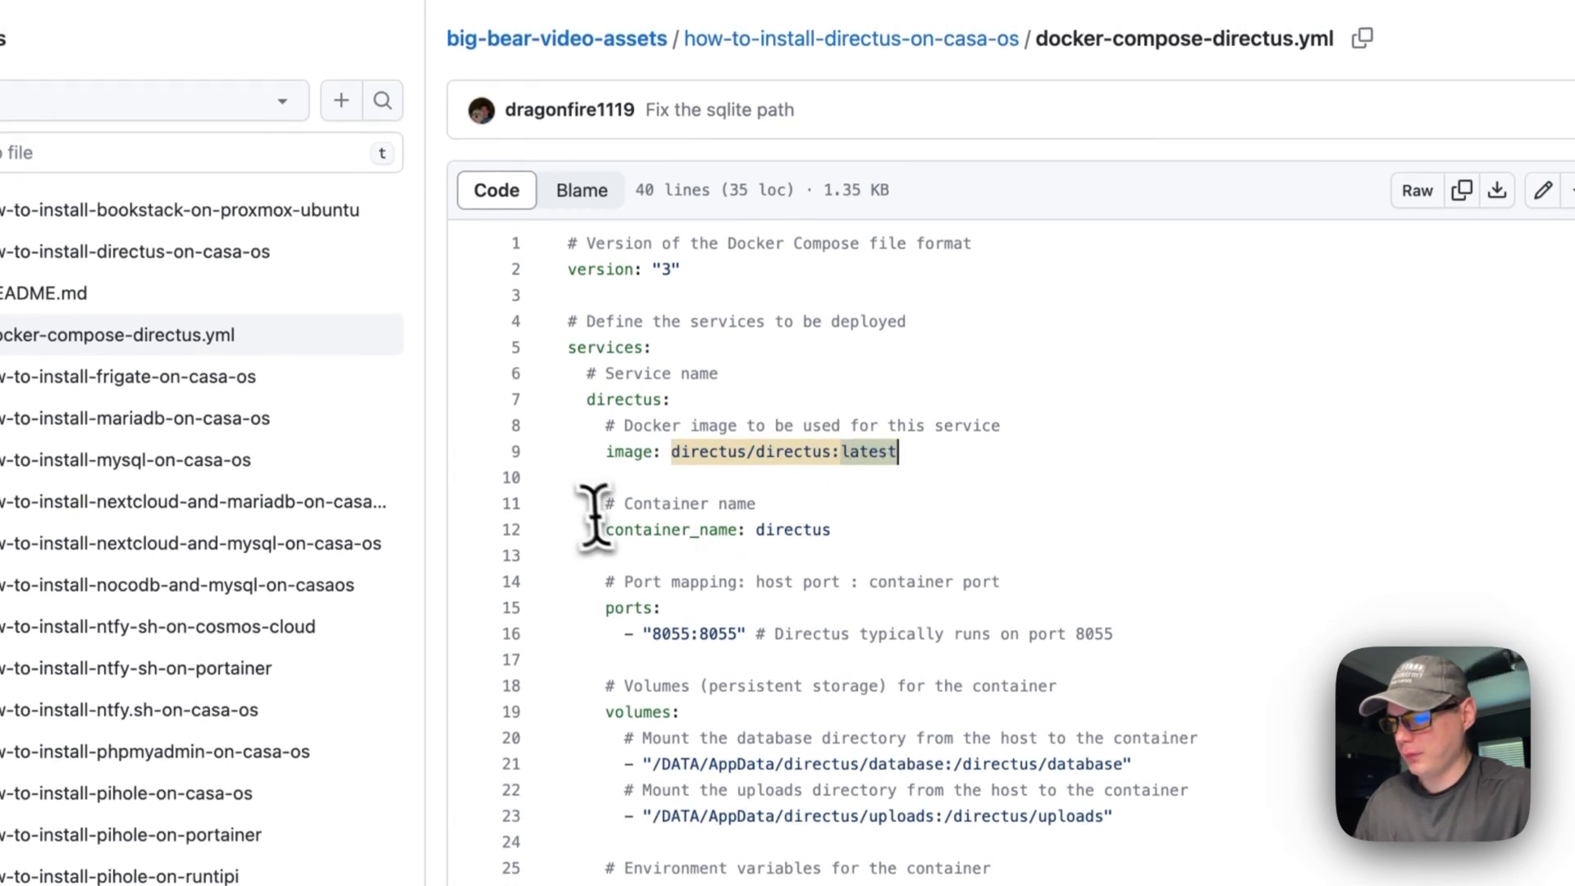
left_click_drag(606, 504, 805, 529)
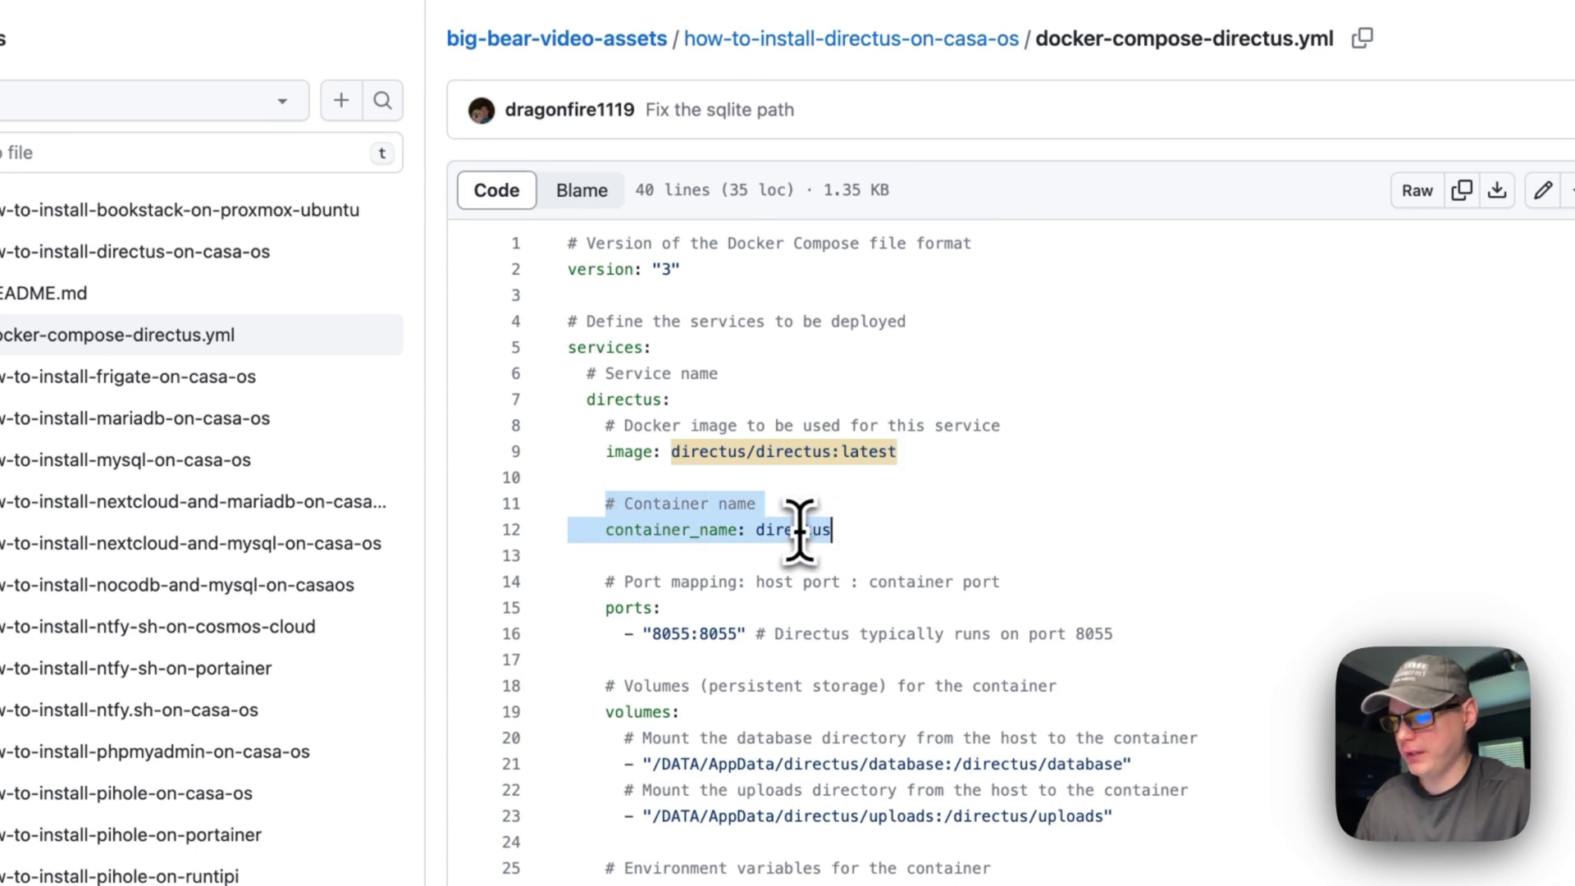
left_click_drag(605, 582, 1092, 602)
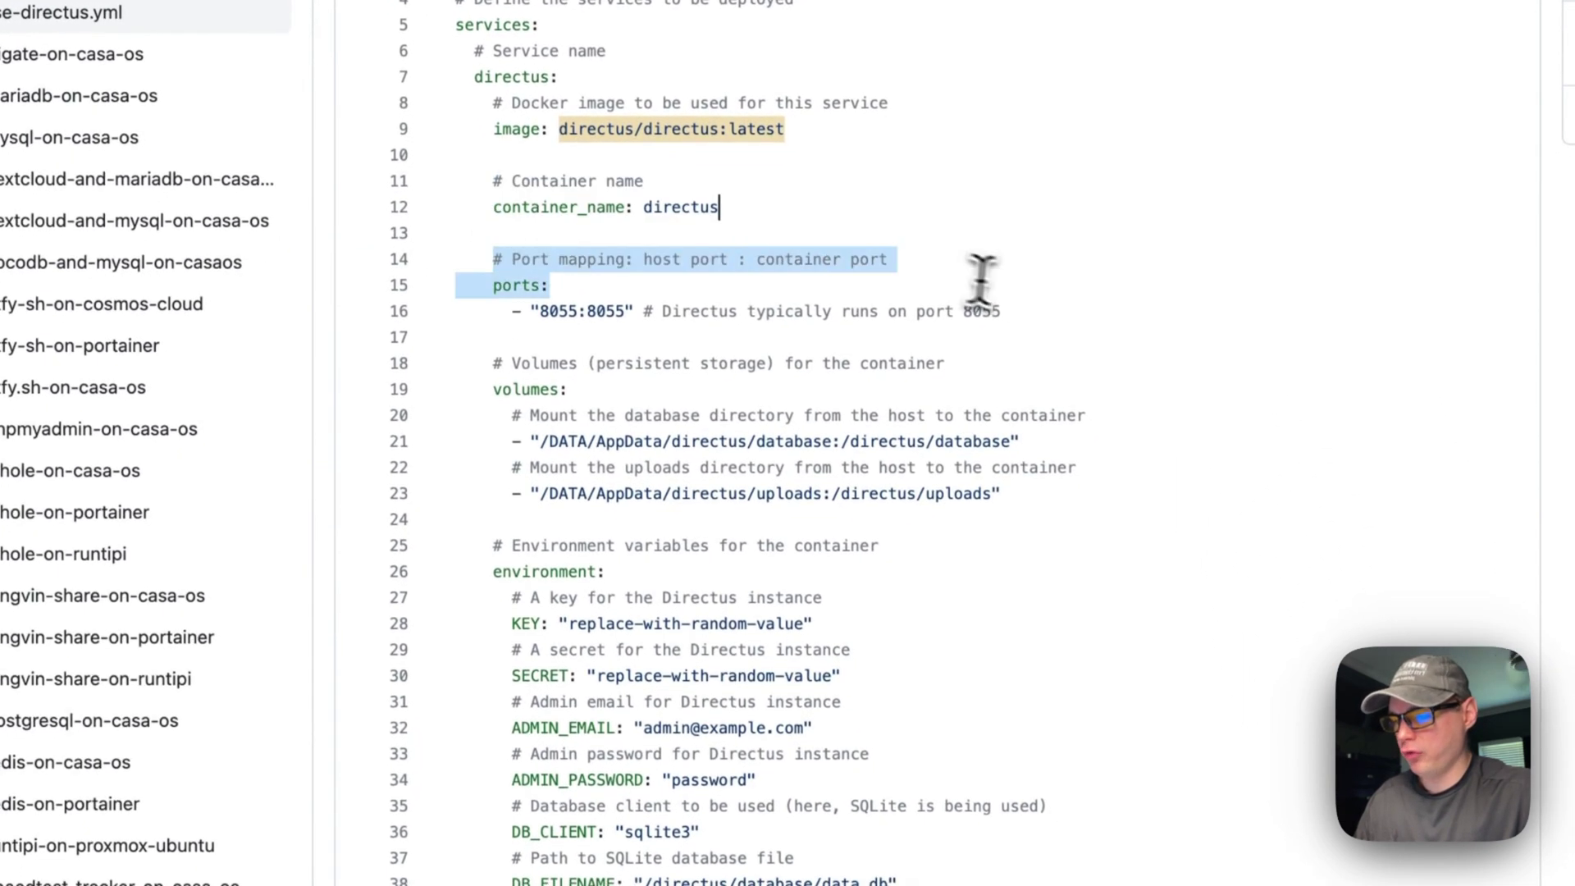
left_click_drag(981, 279, 1011, 310)
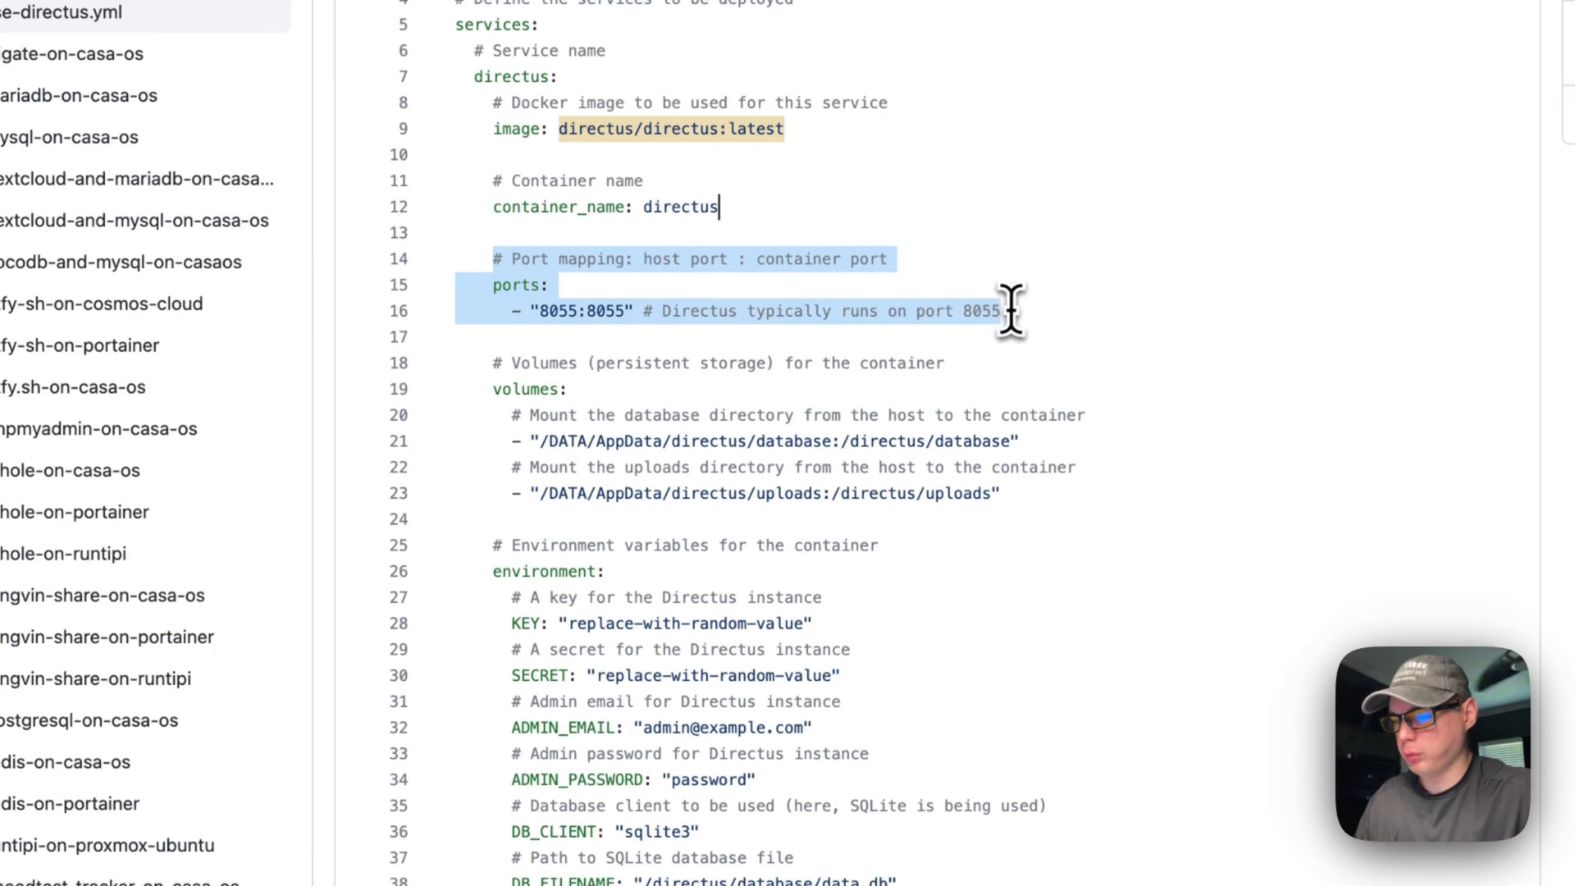
double_click(547, 313)
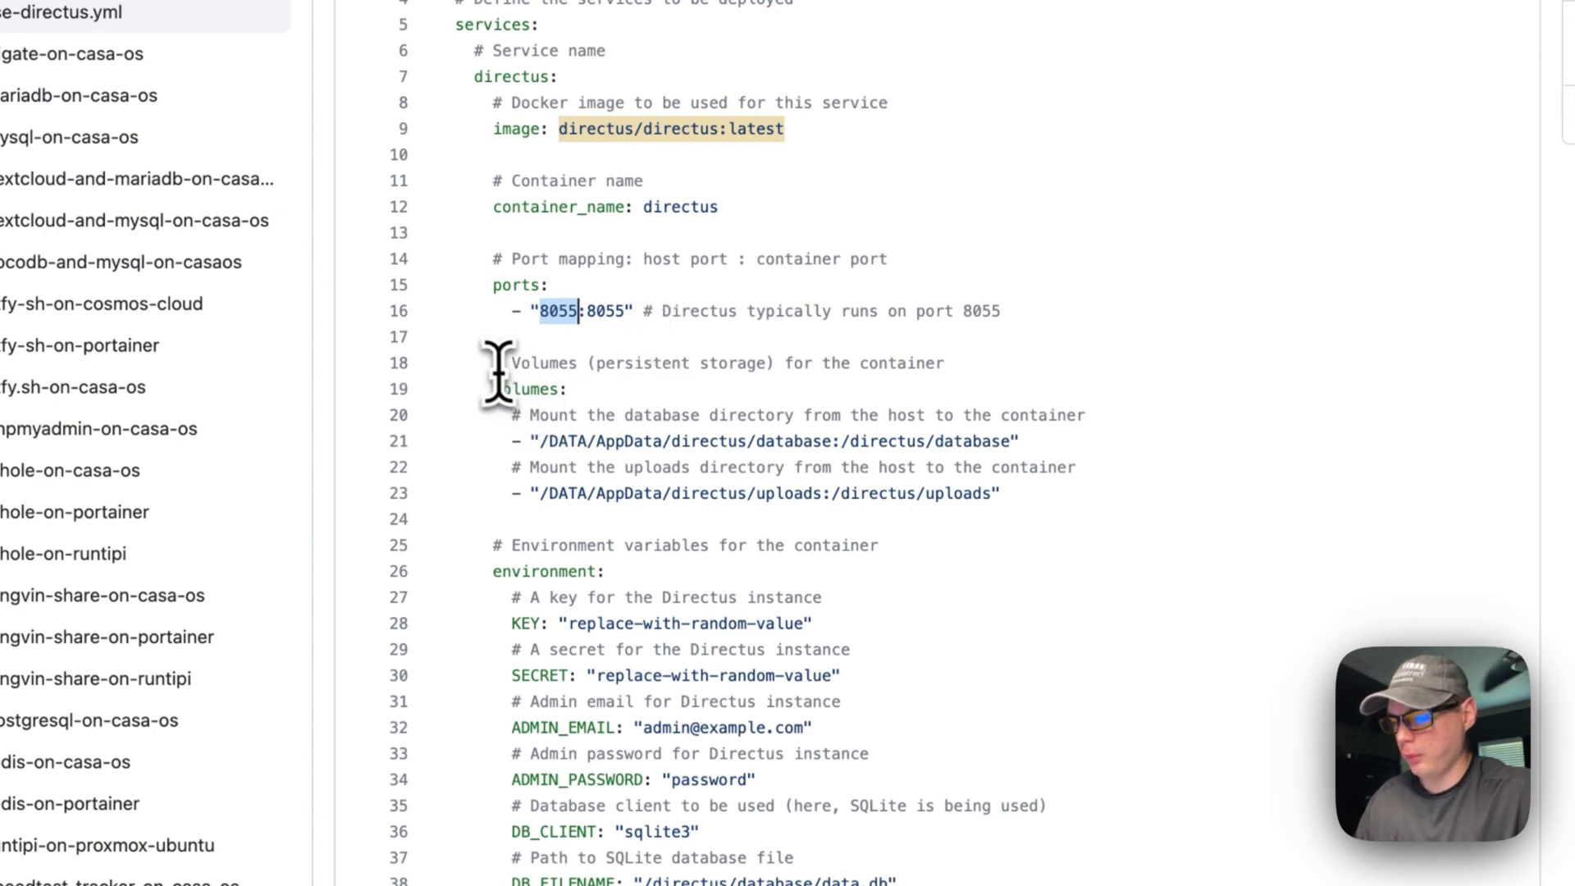
left_click_drag(493, 363, 1002, 493)
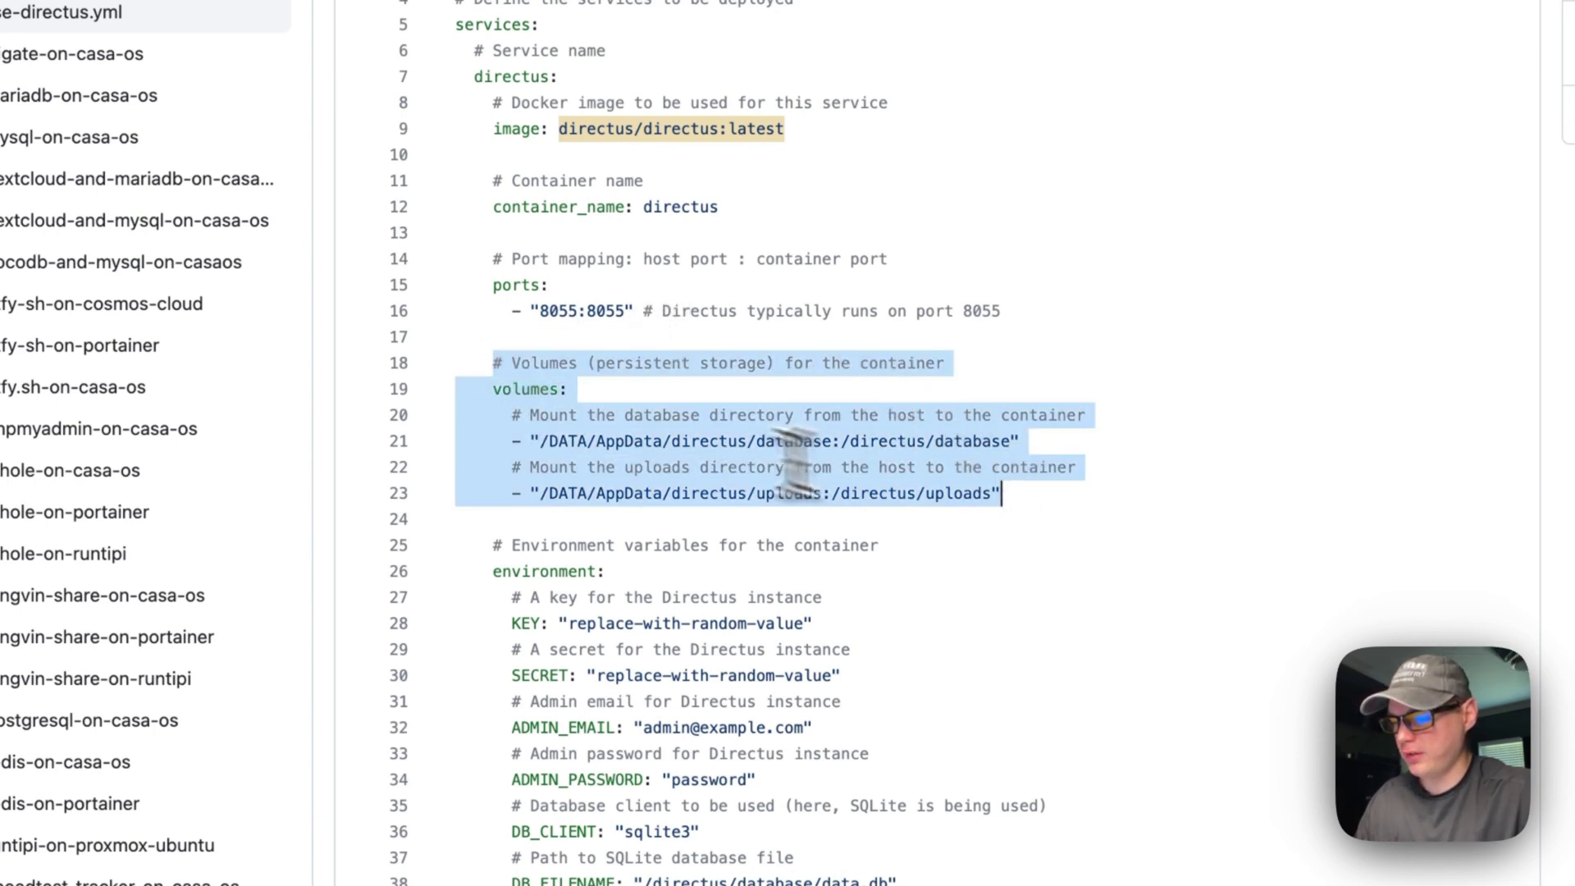
double_click(563, 443)
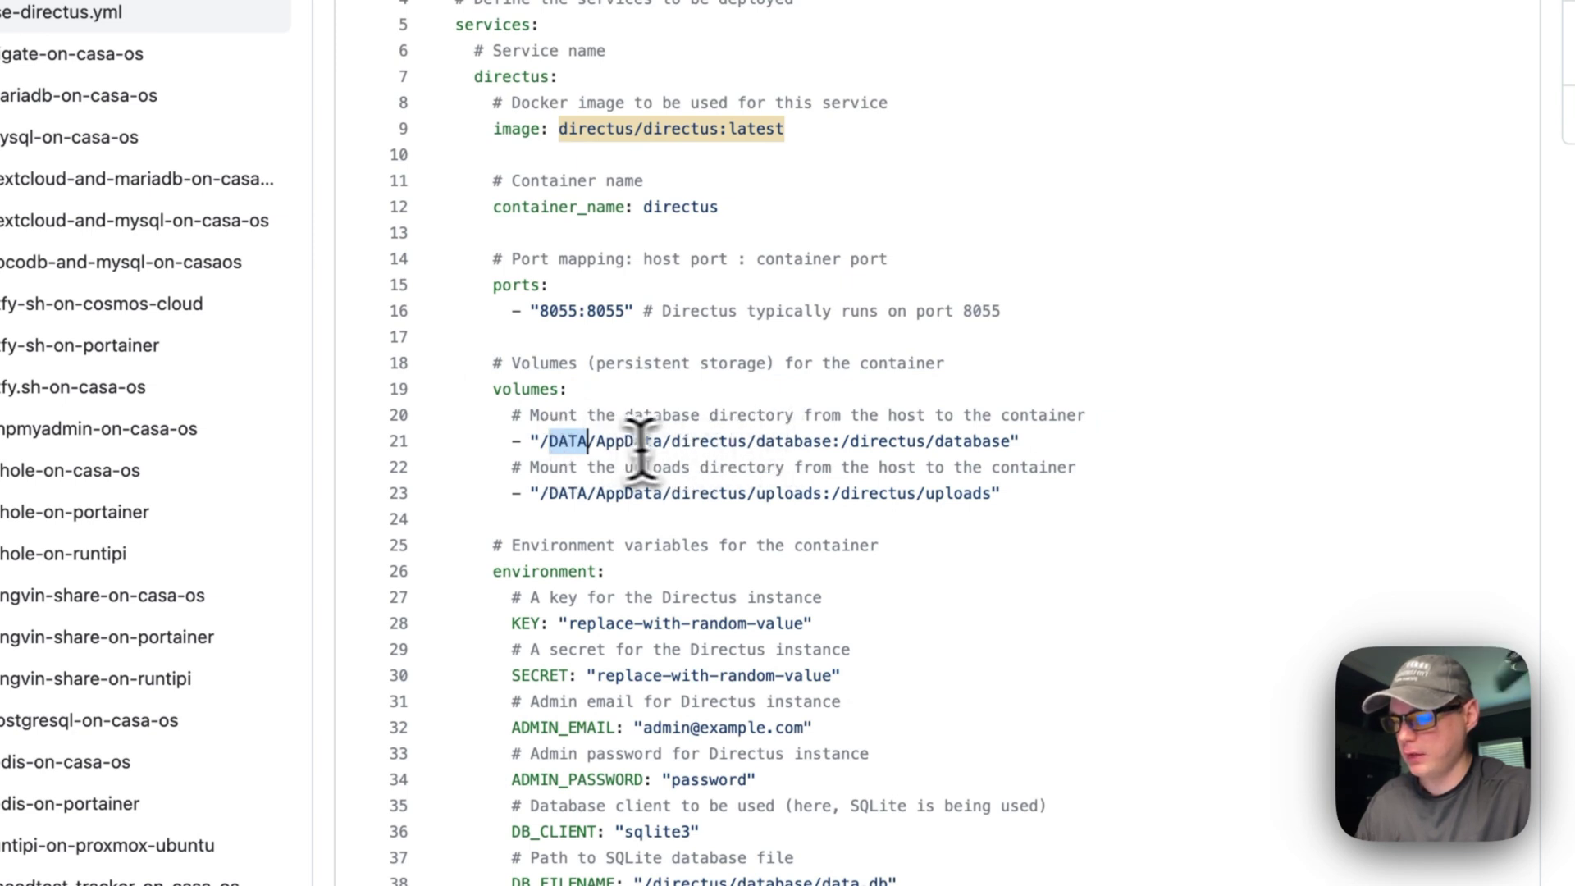
left_click_drag(541, 443, 833, 443)
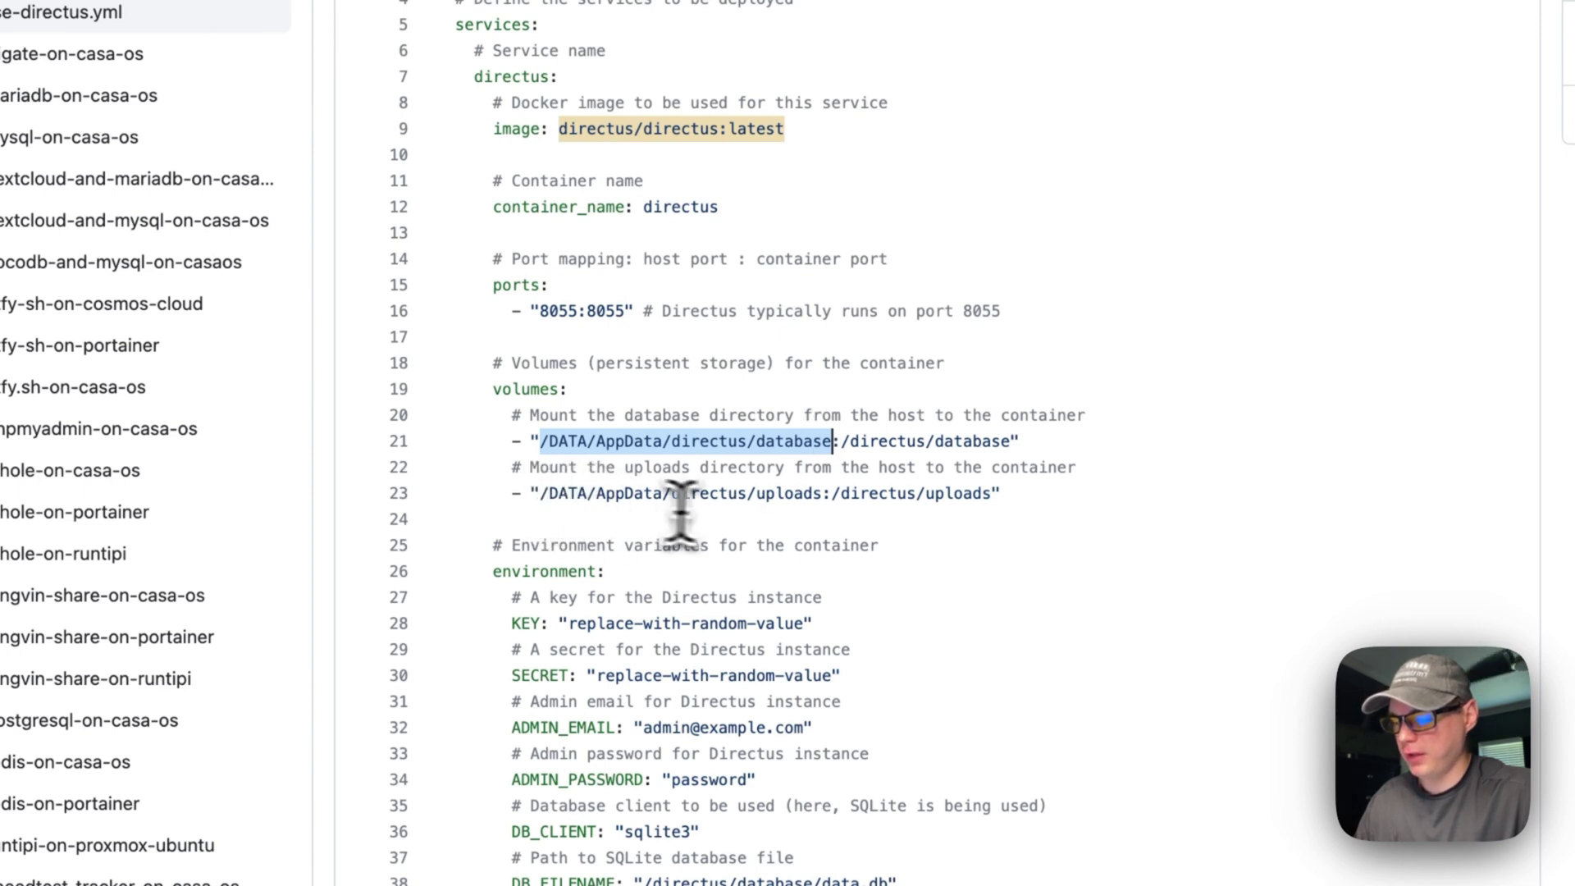
left_click(537, 496)
left_click_drag(538, 496, 804, 497)
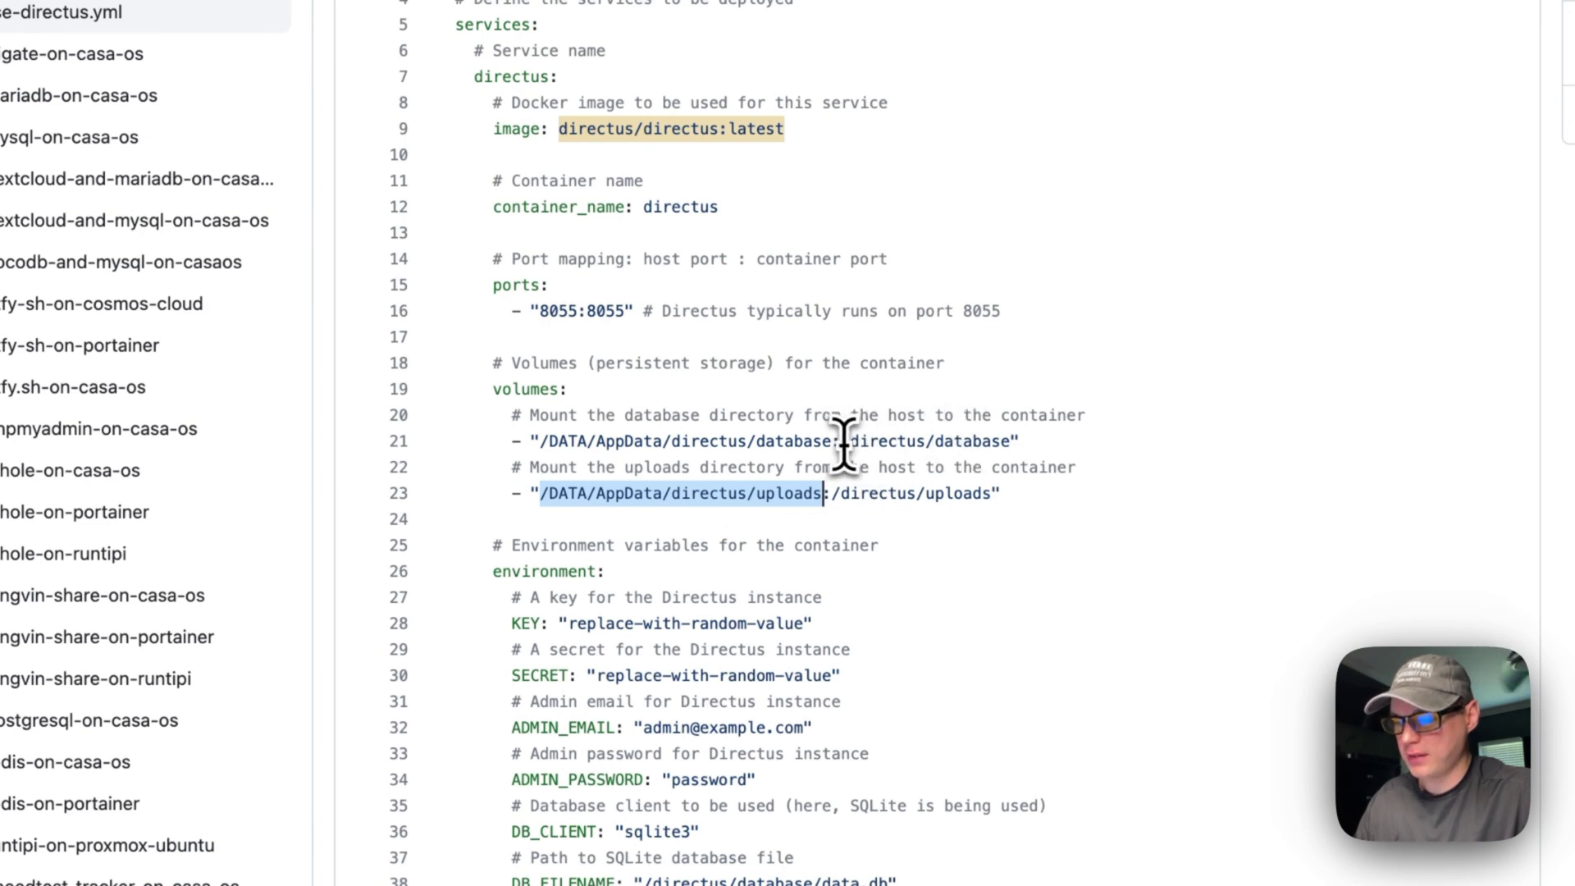
left_click_drag(845, 443, 989, 443)
left_click_drag(834, 496, 981, 499)
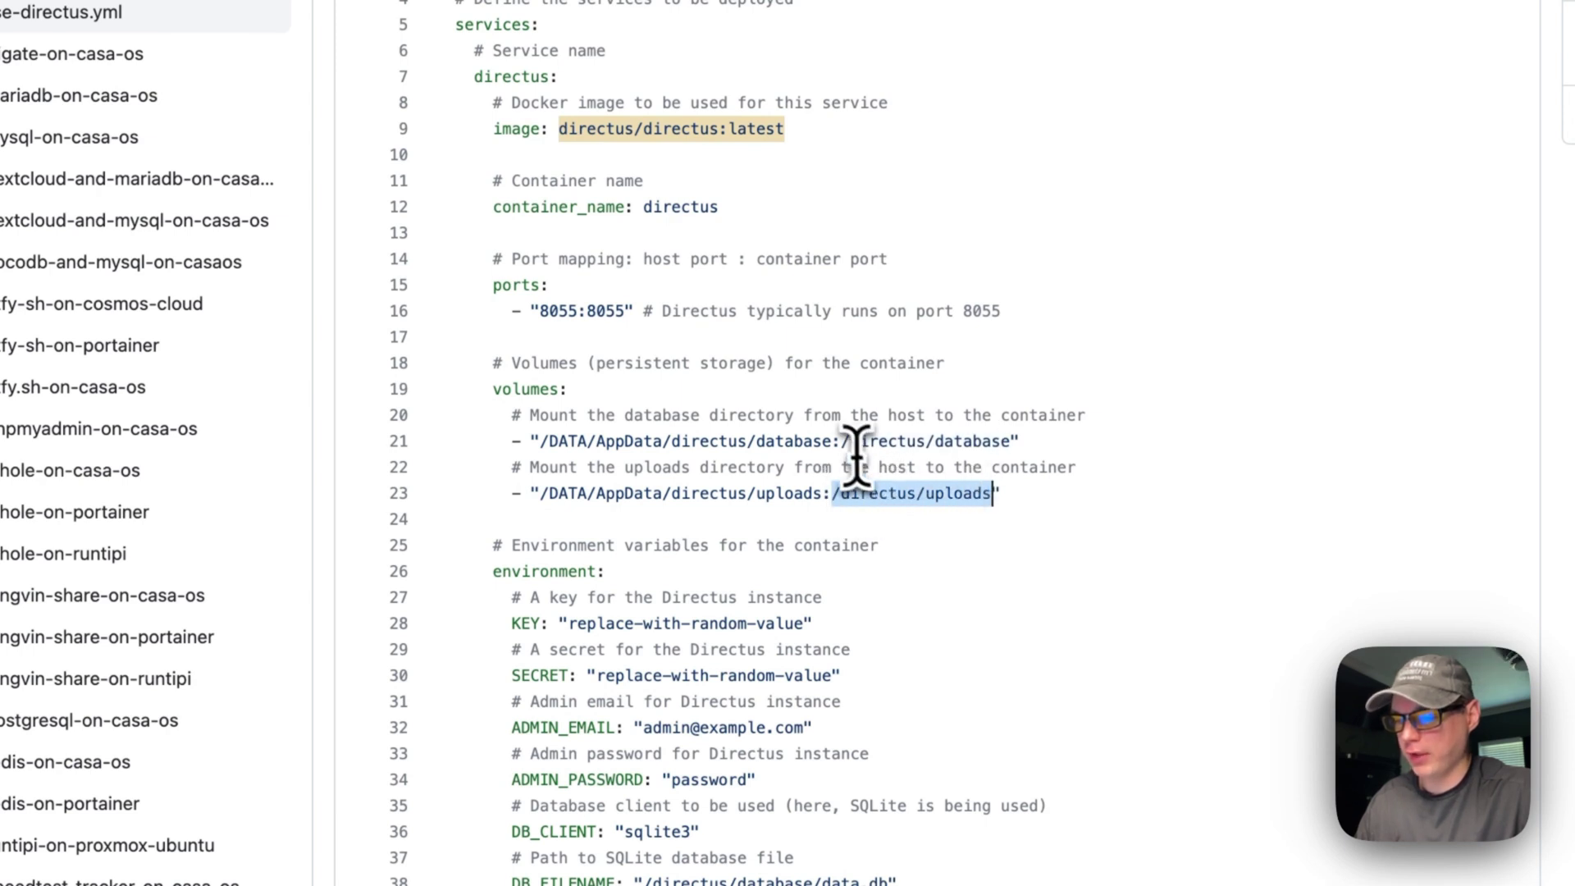
left_click_drag(843, 443, 1003, 443)
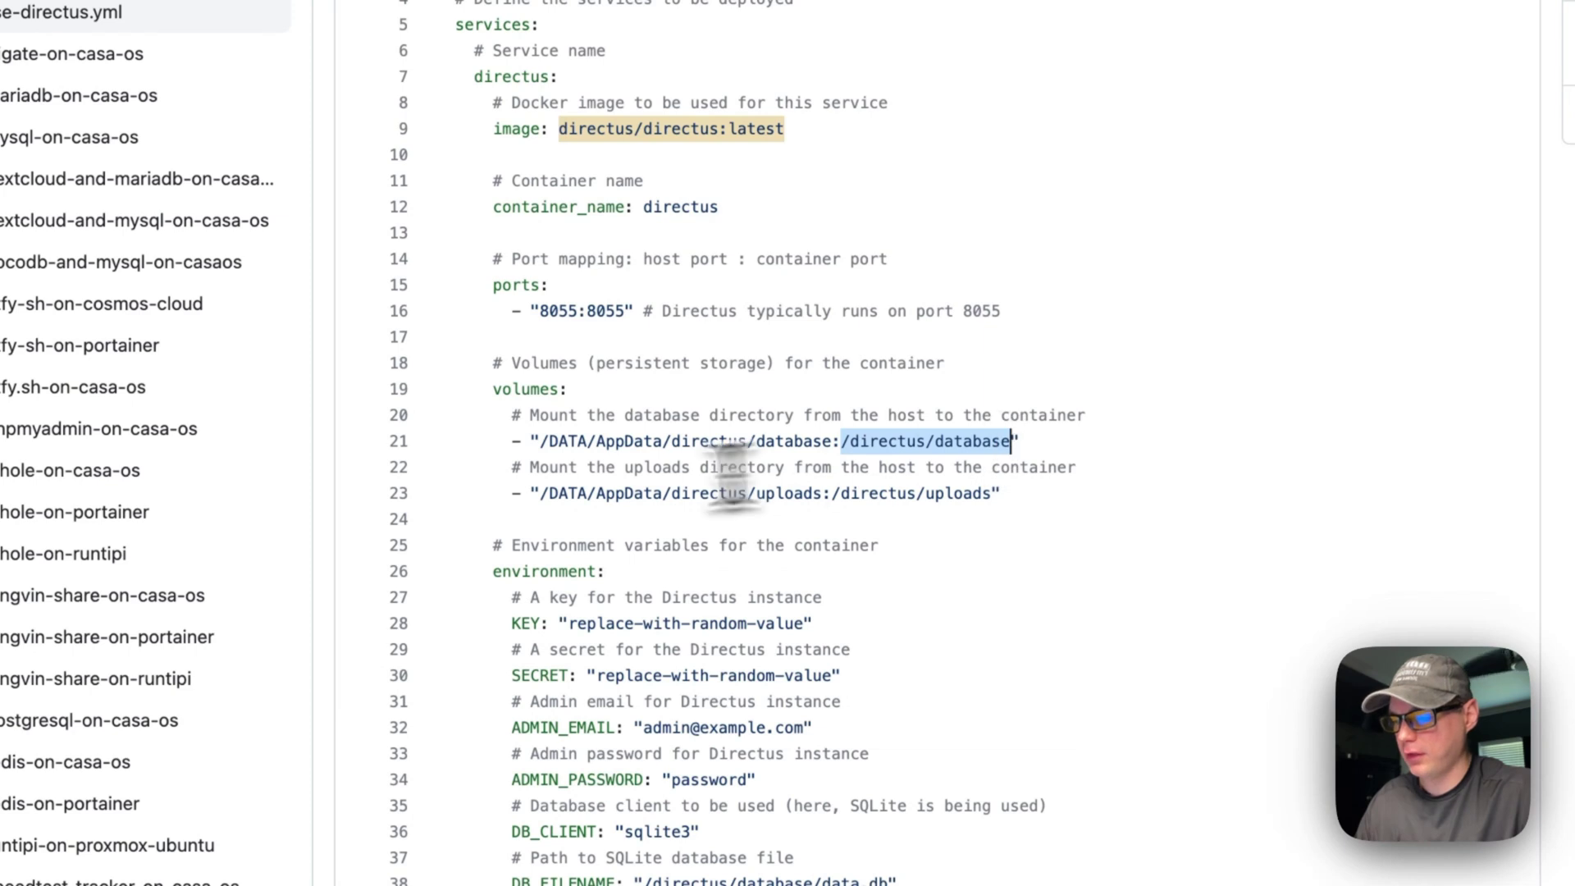
left_click_drag(538, 443, 833, 443)
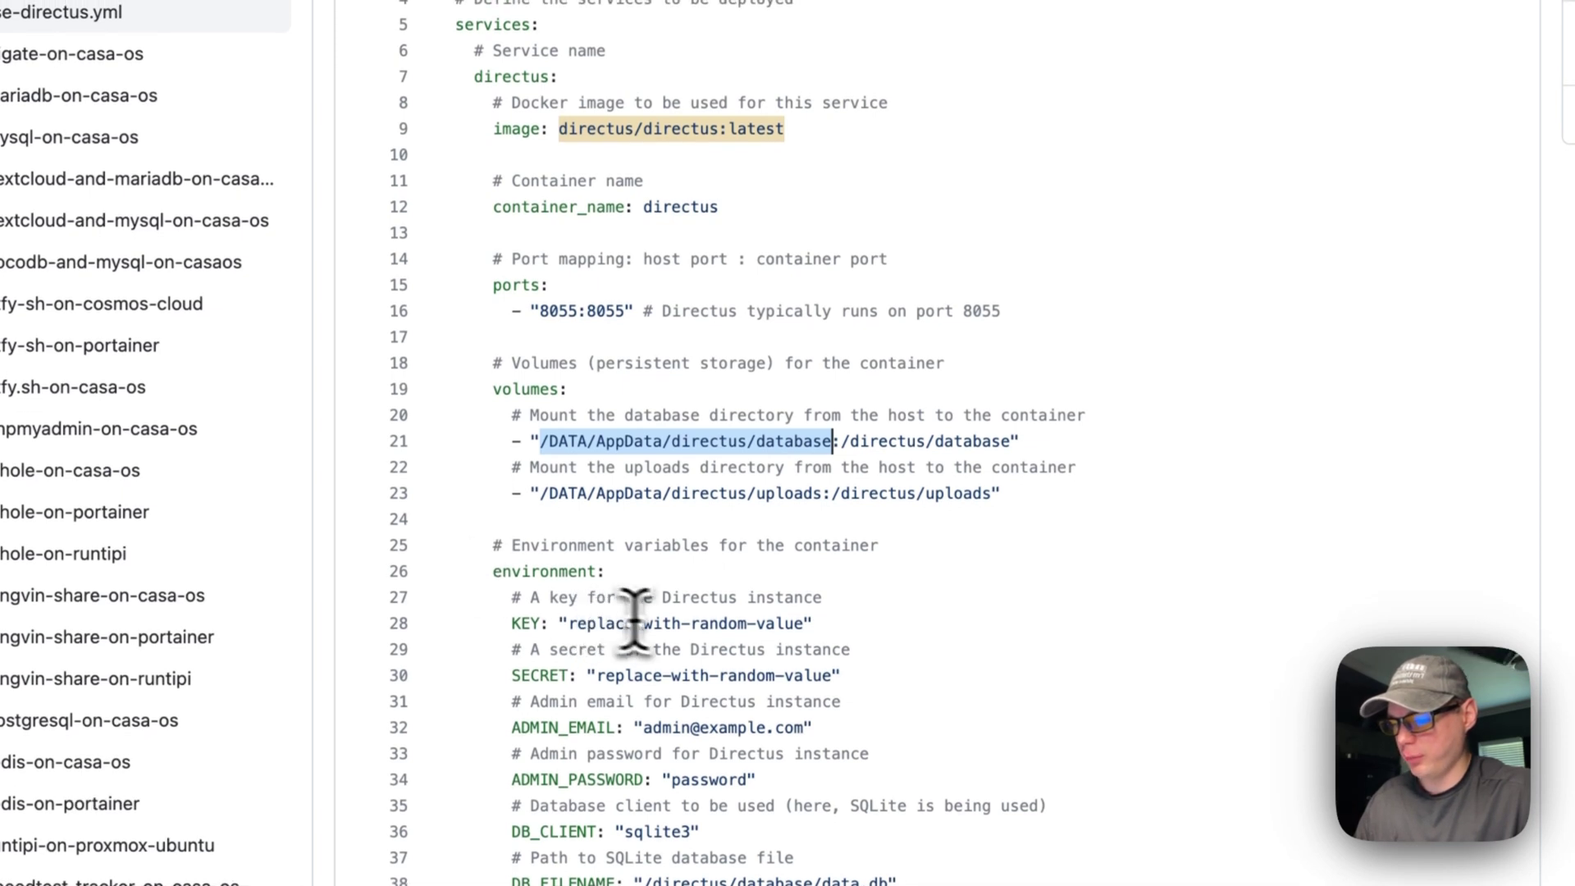
left_click_drag(512, 623, 935, 626)
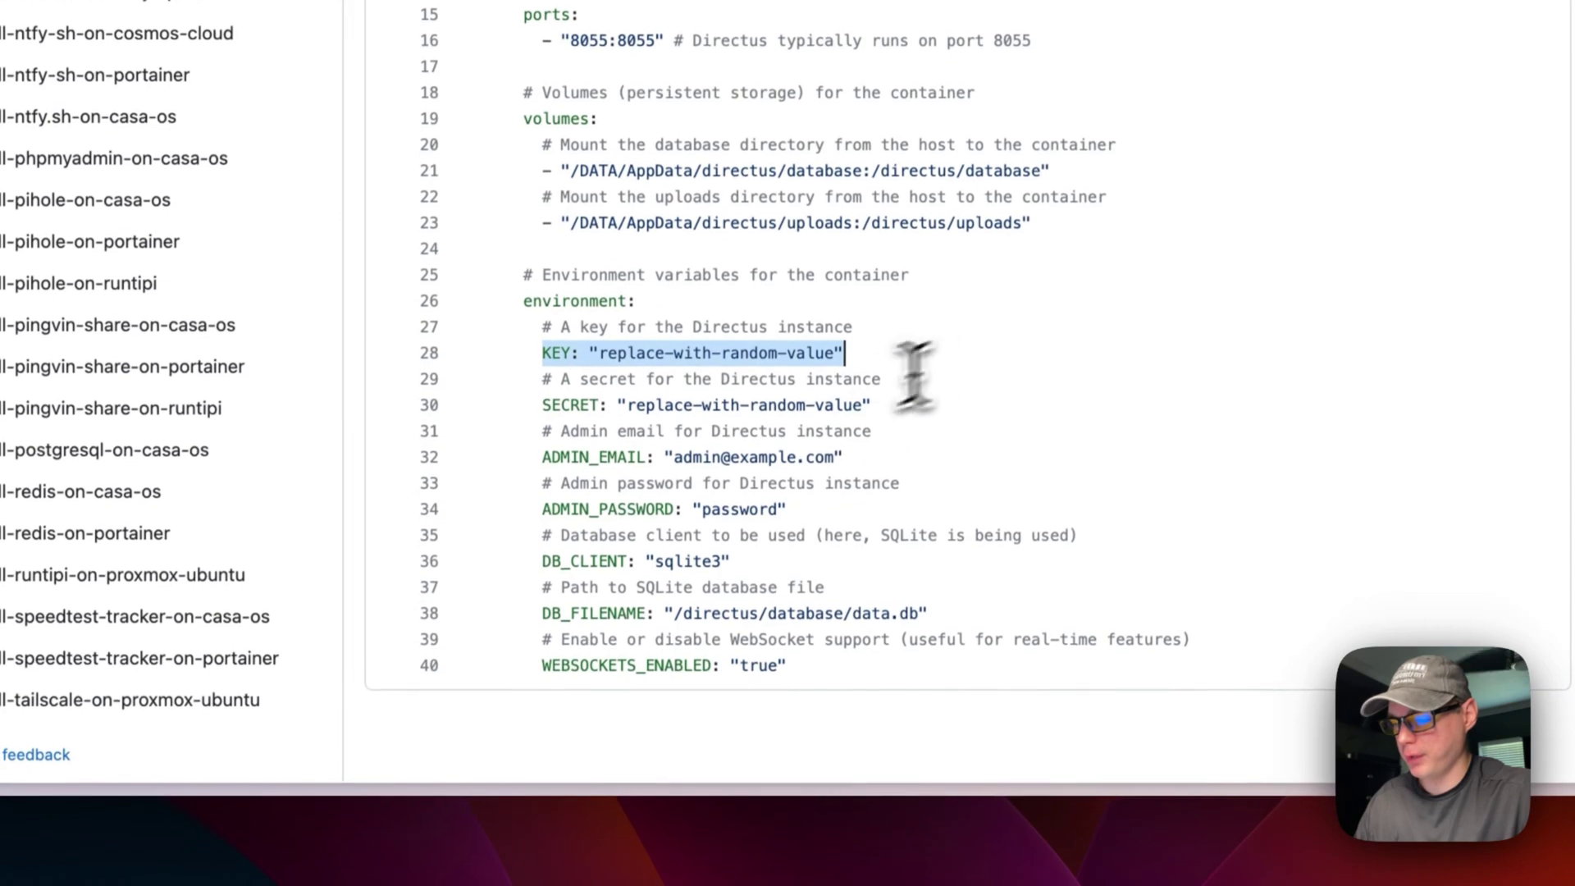
left_click_drag(539, 422, 932, 427)
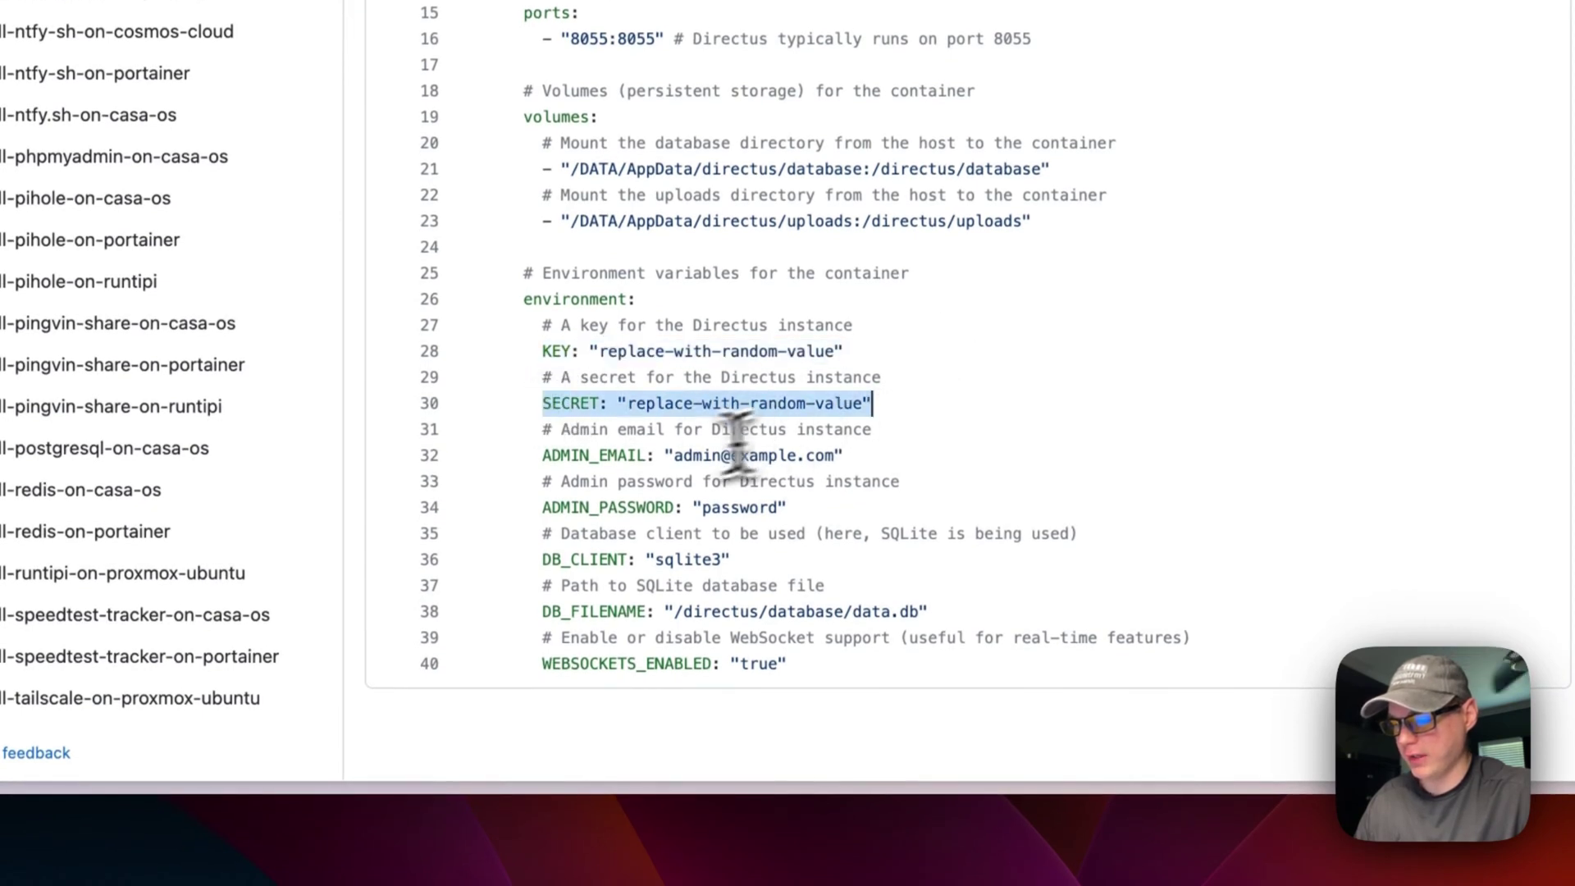
left_click_drag(540, 456, 853, 456)
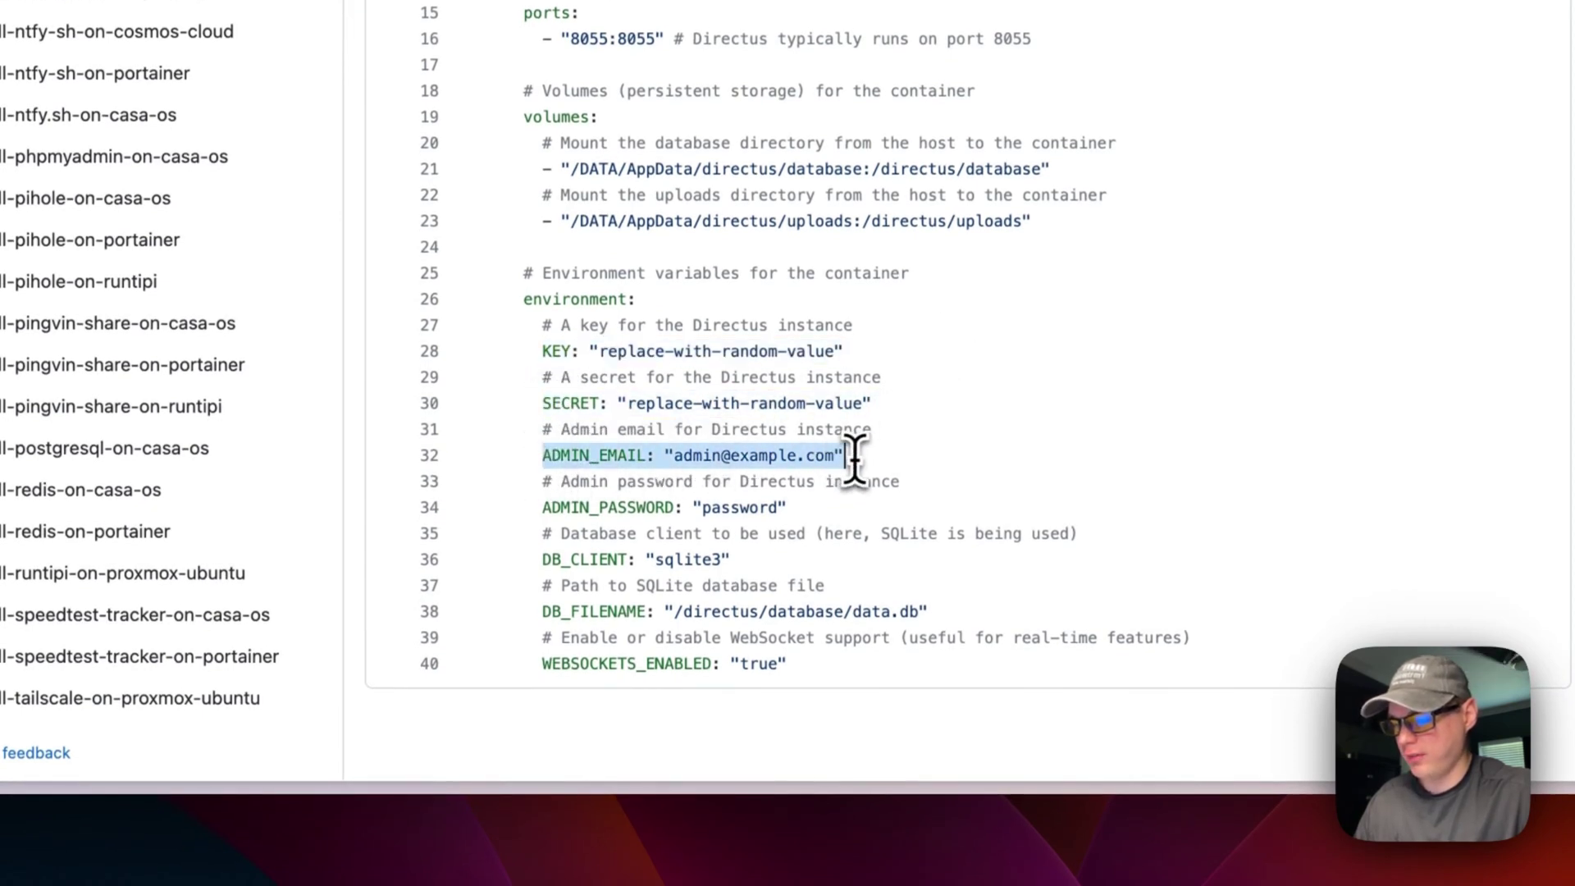
left_click_drag(541, 508, 831, 508)
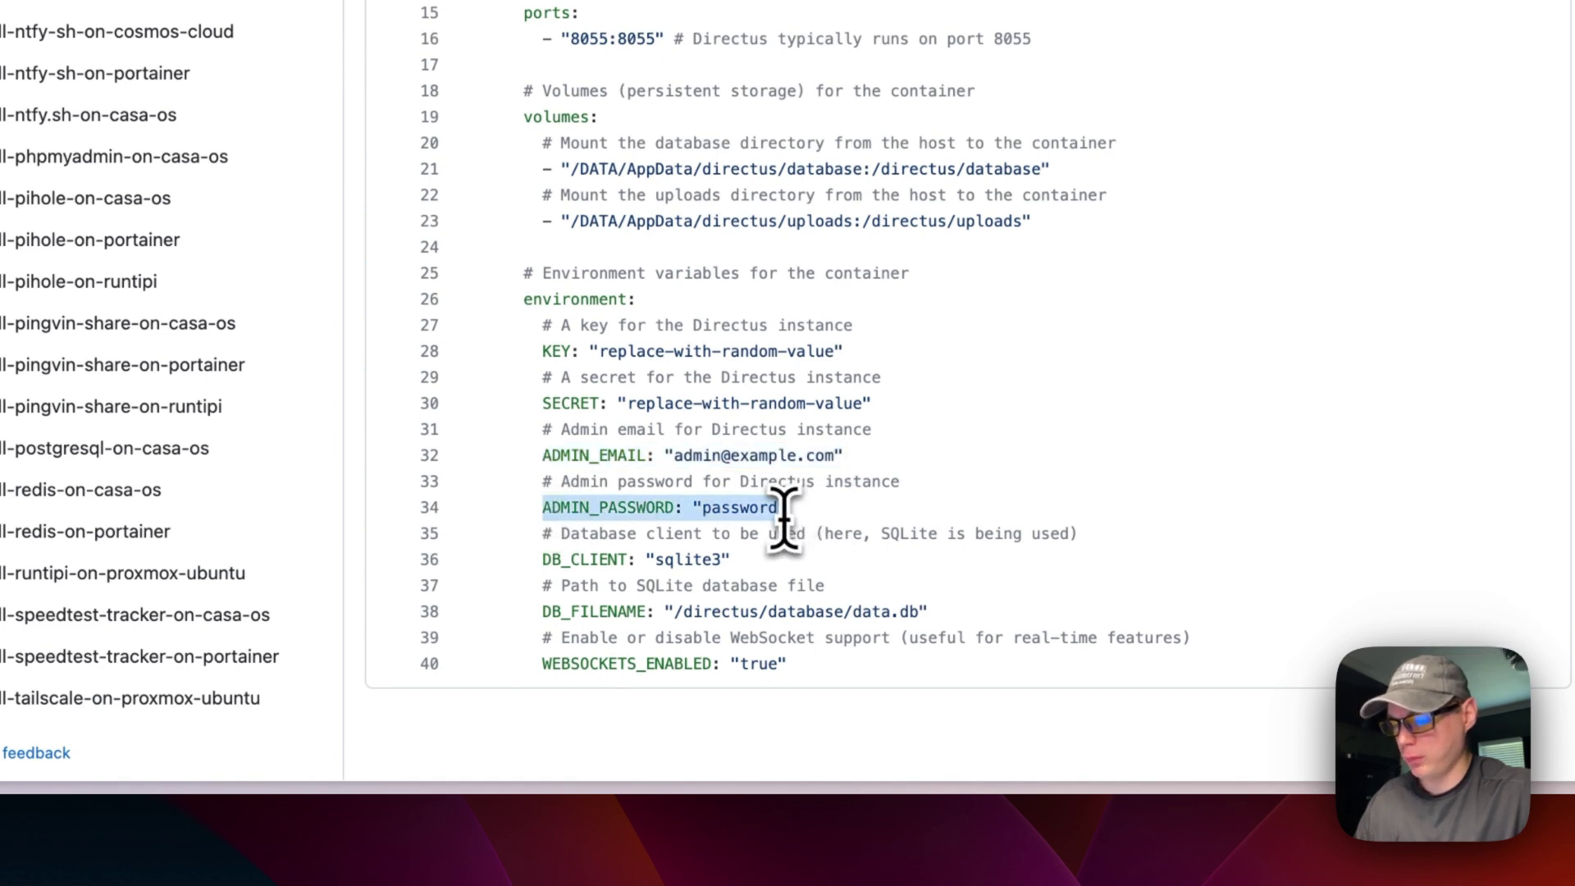
scroll(581, 580, "up", 1)
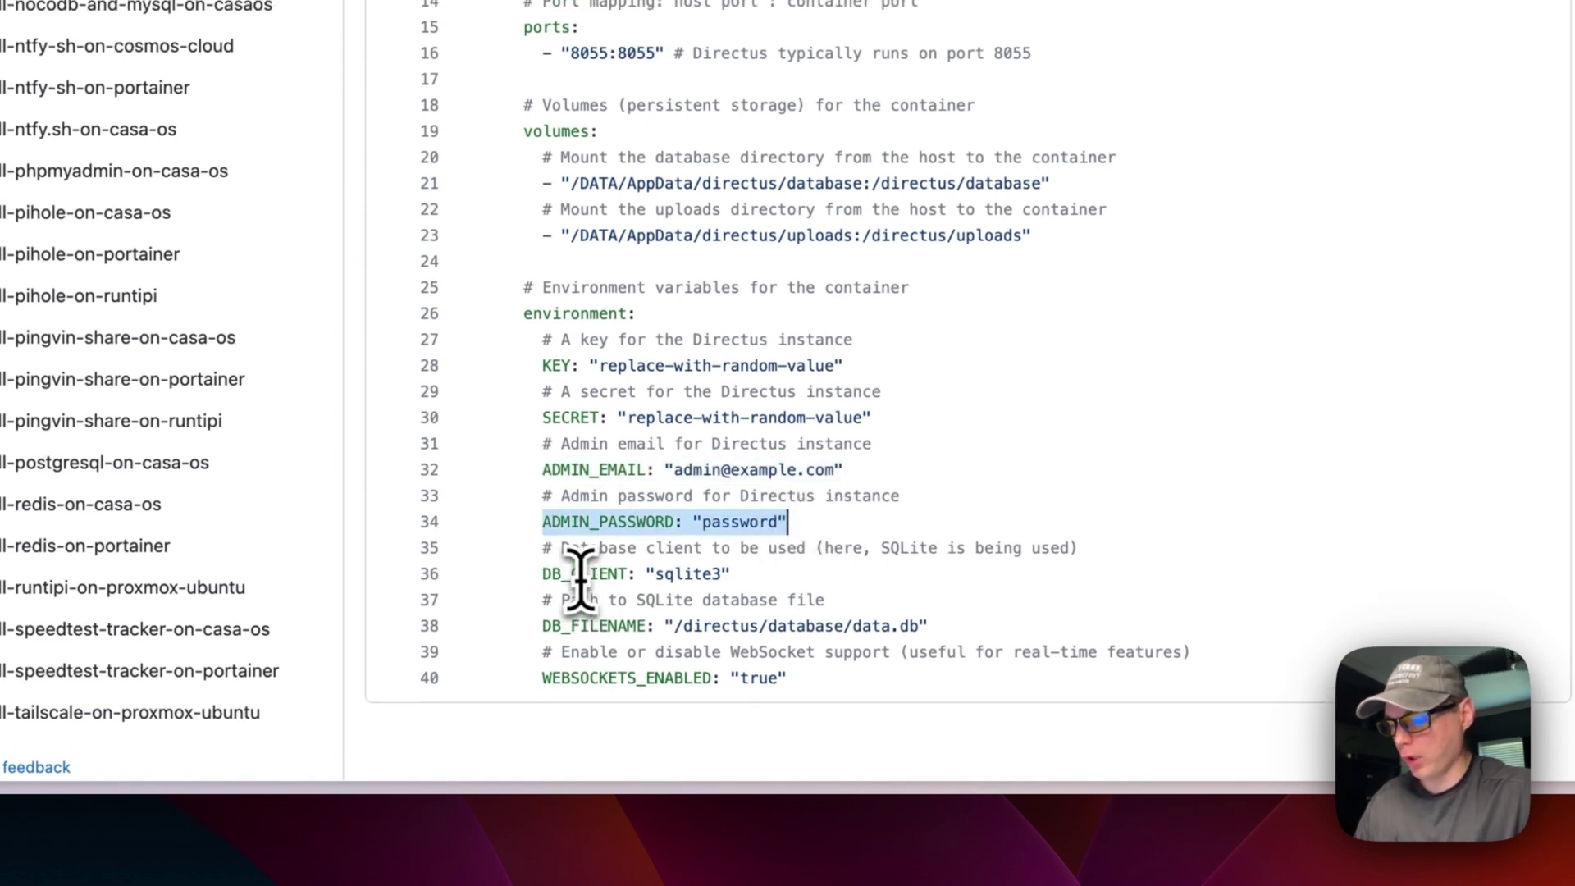
scroll(581, 582, "up", 1)
scroll(566, 584, "down", 2)
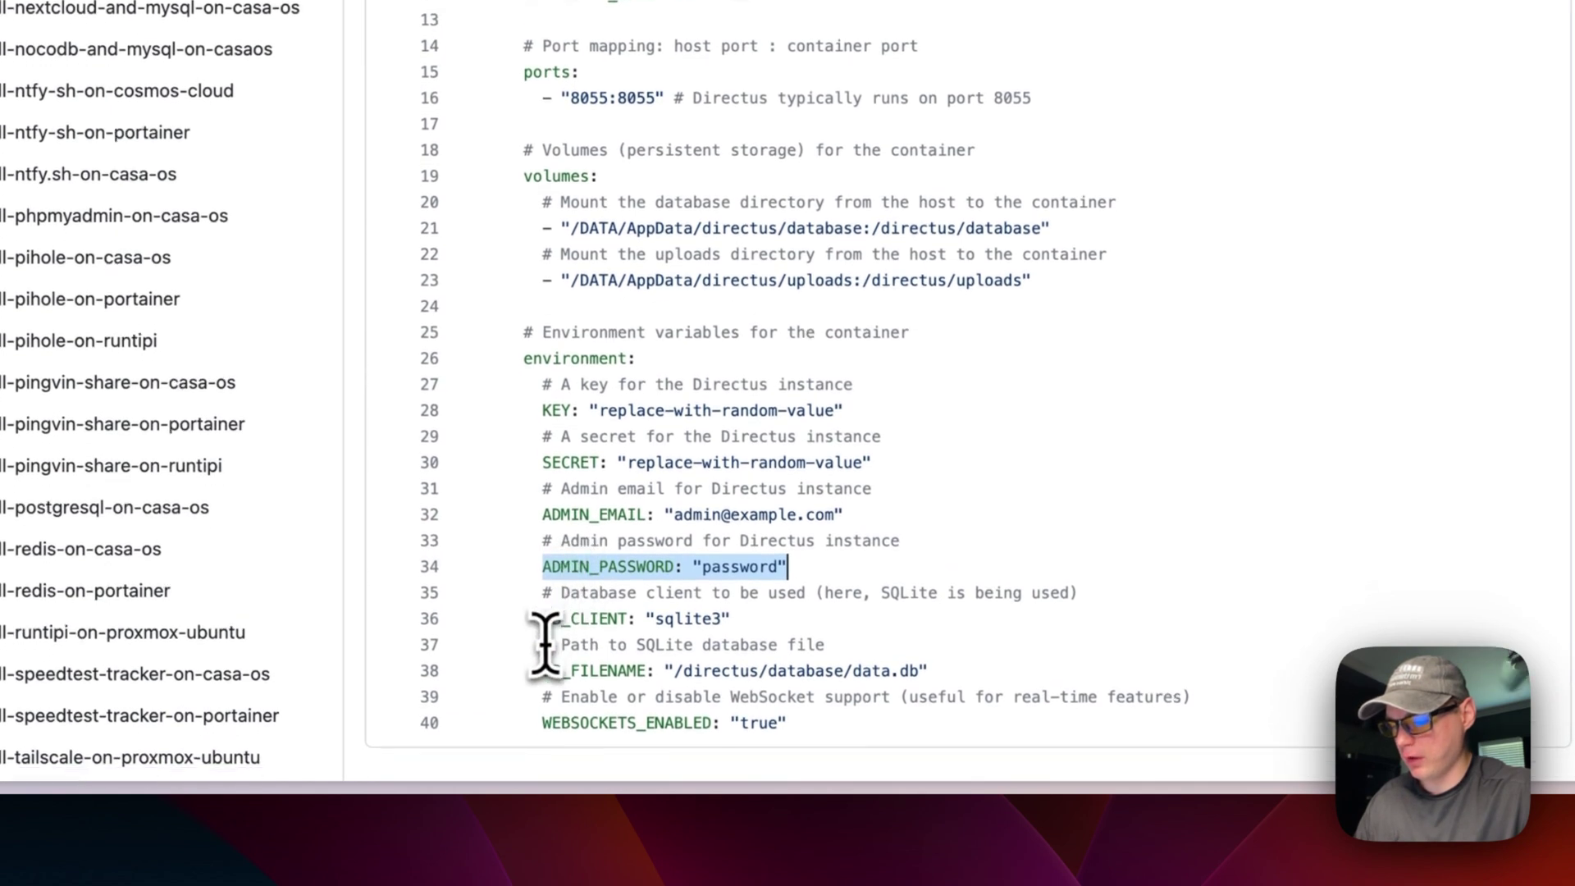
scroll(558, 582, "up", 2)
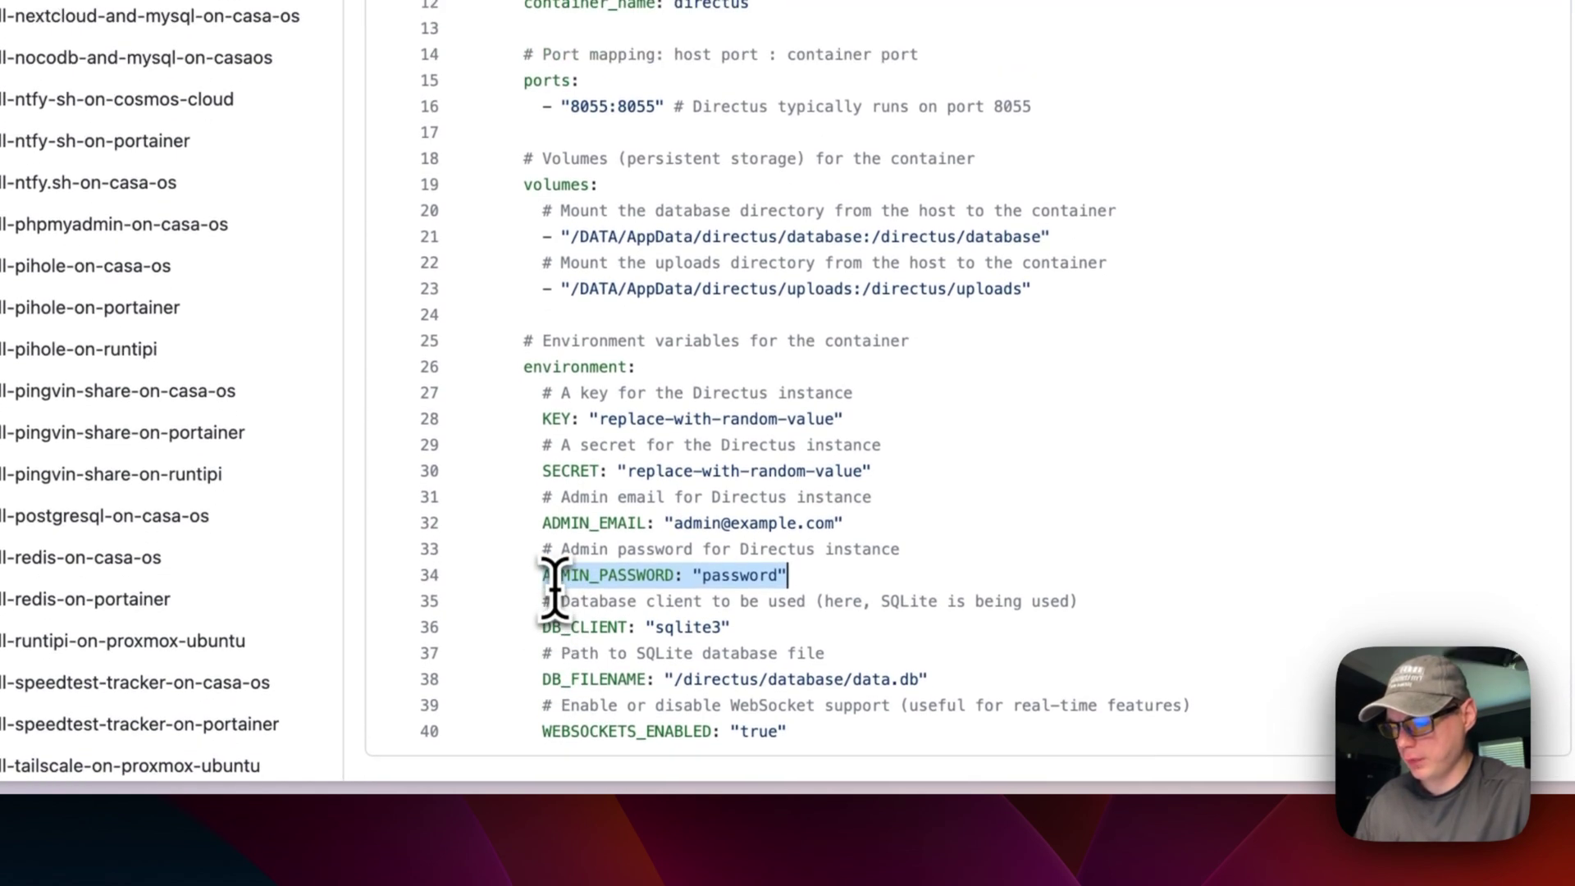
left_click_drag(538, 679, 636, 685)
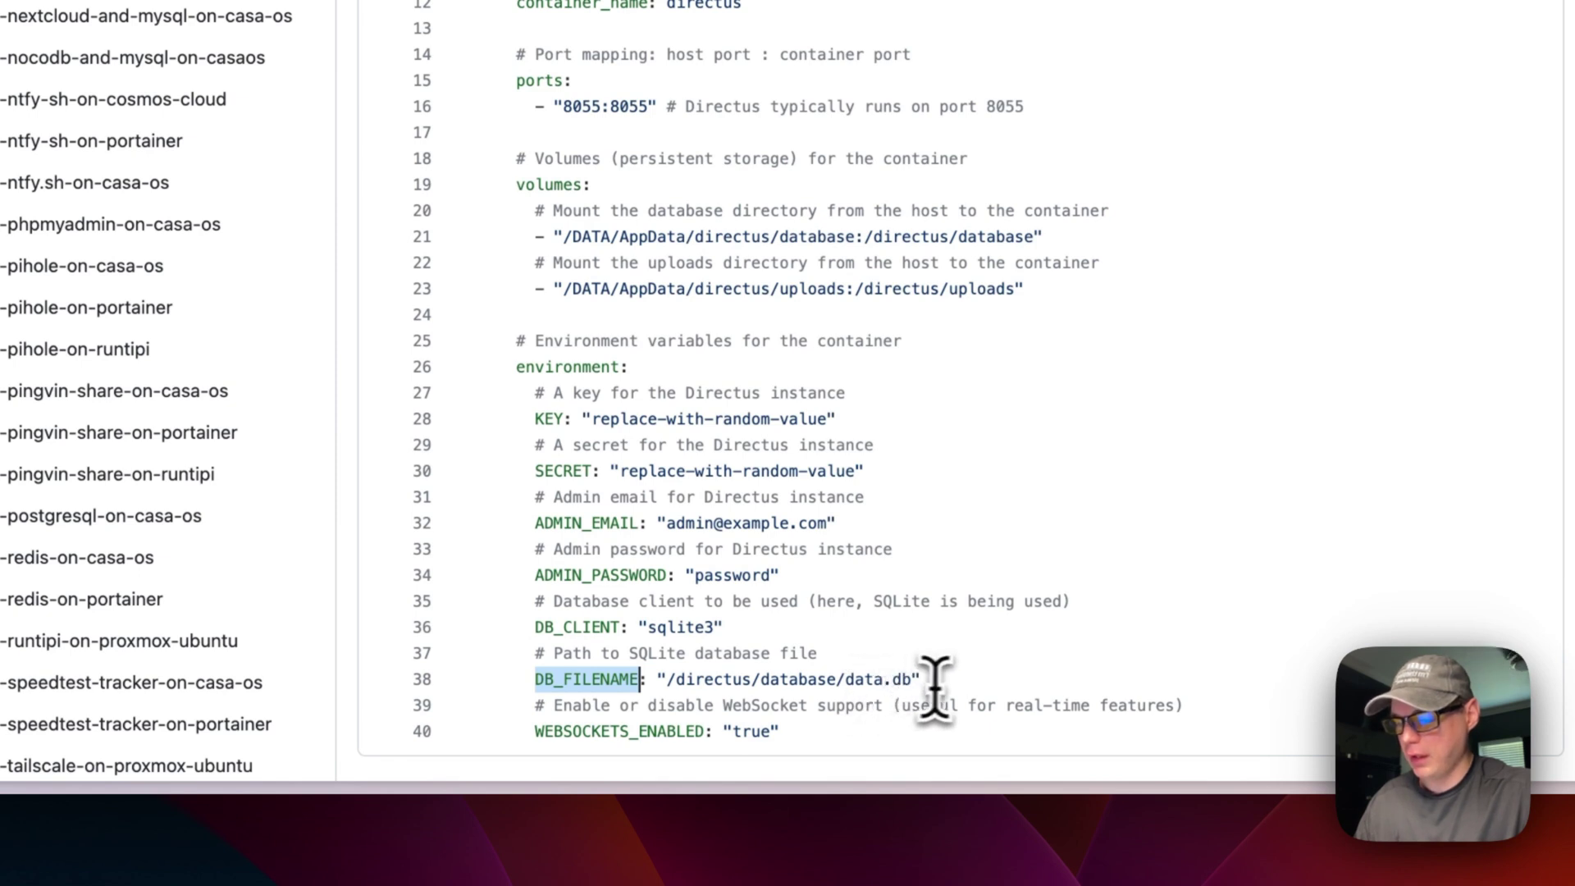
left_click_drag(528, 731, 959, 743)
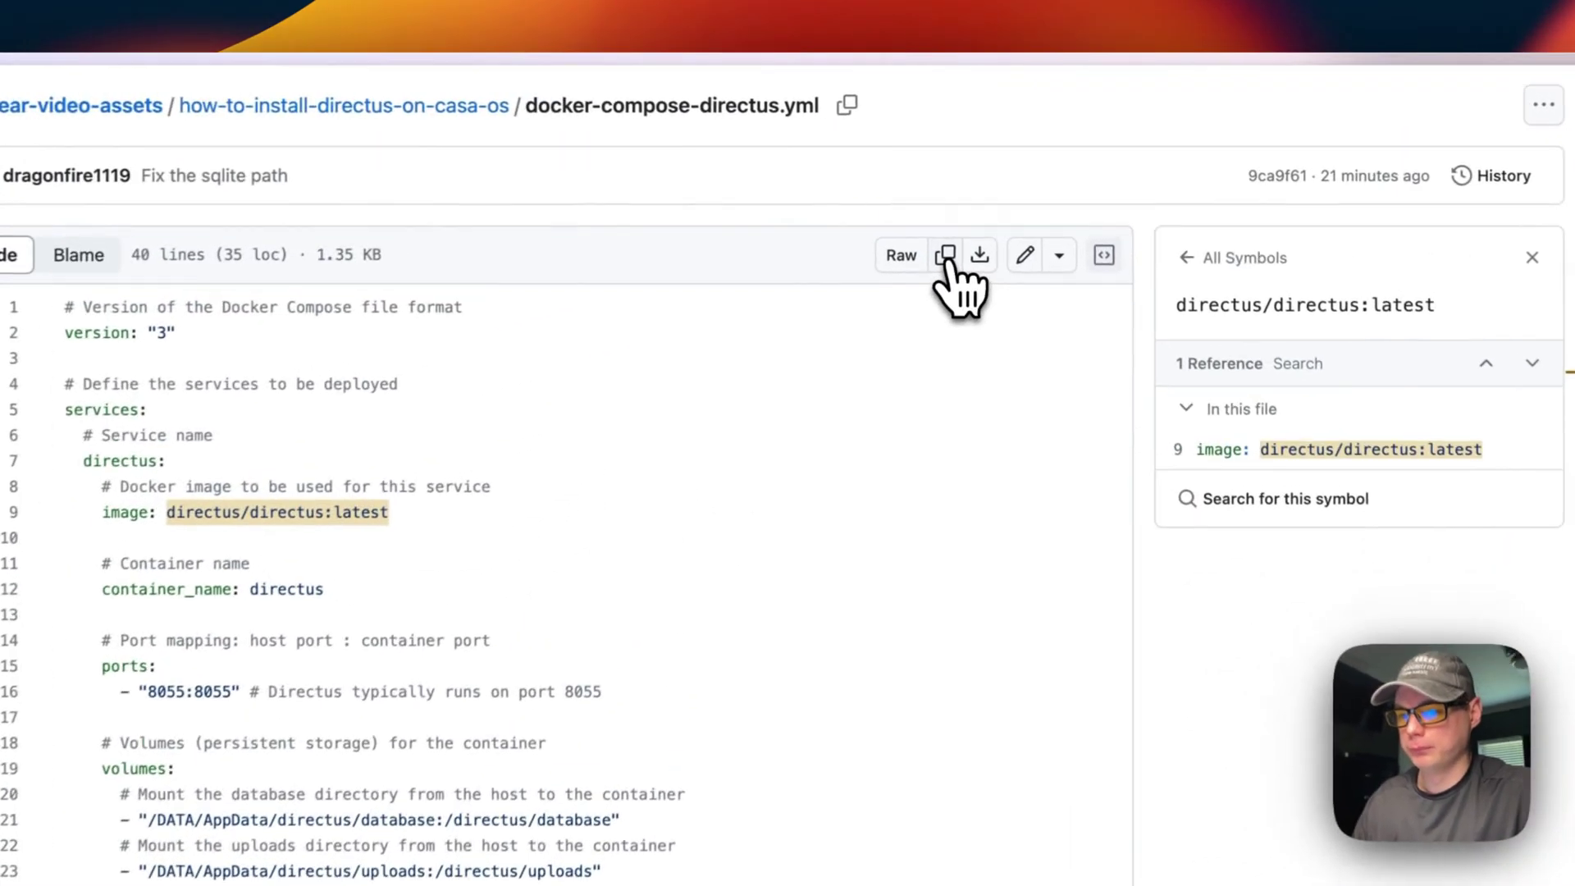
Step: Copy the raw compose file from GitHub and start a Custom Install from the CasaOS App Store
left_click(1019, 195)
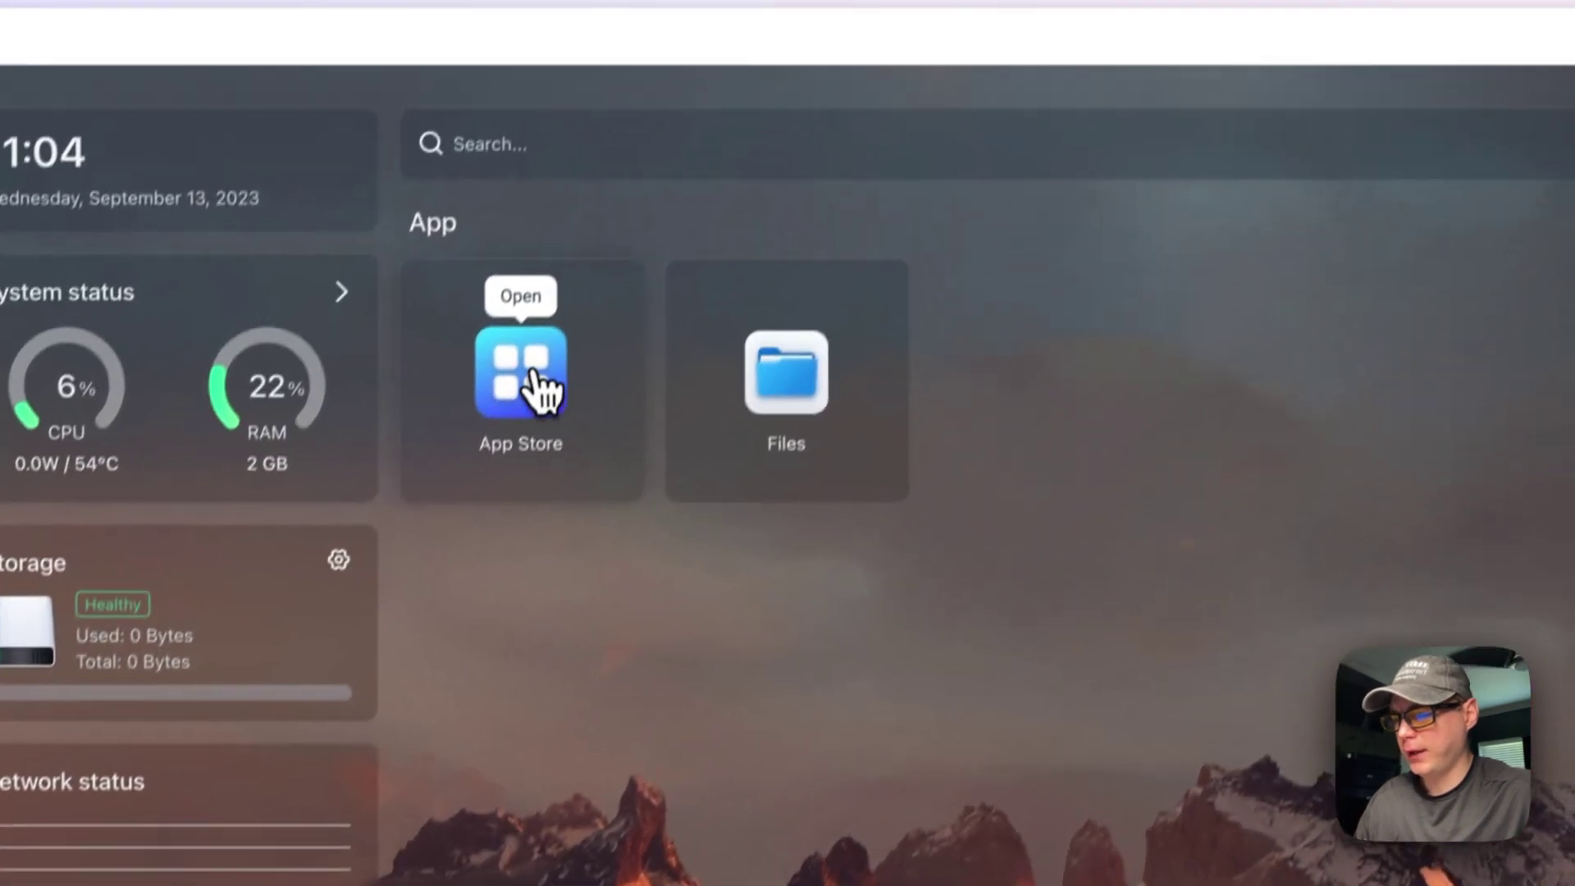
left_click(607, 177)
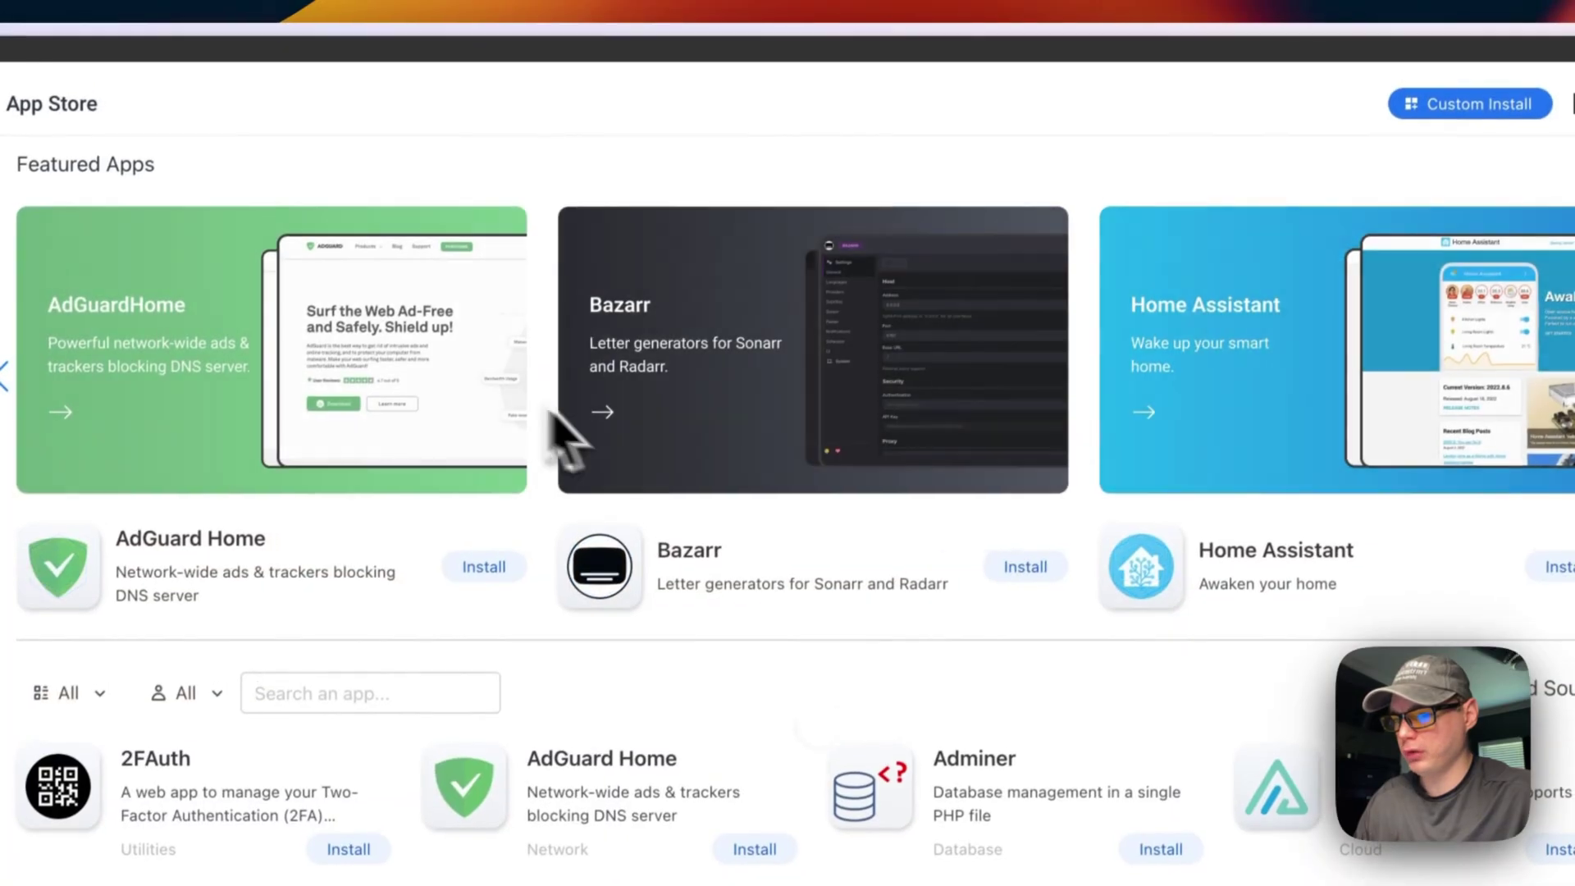
left_click(1007, 172)
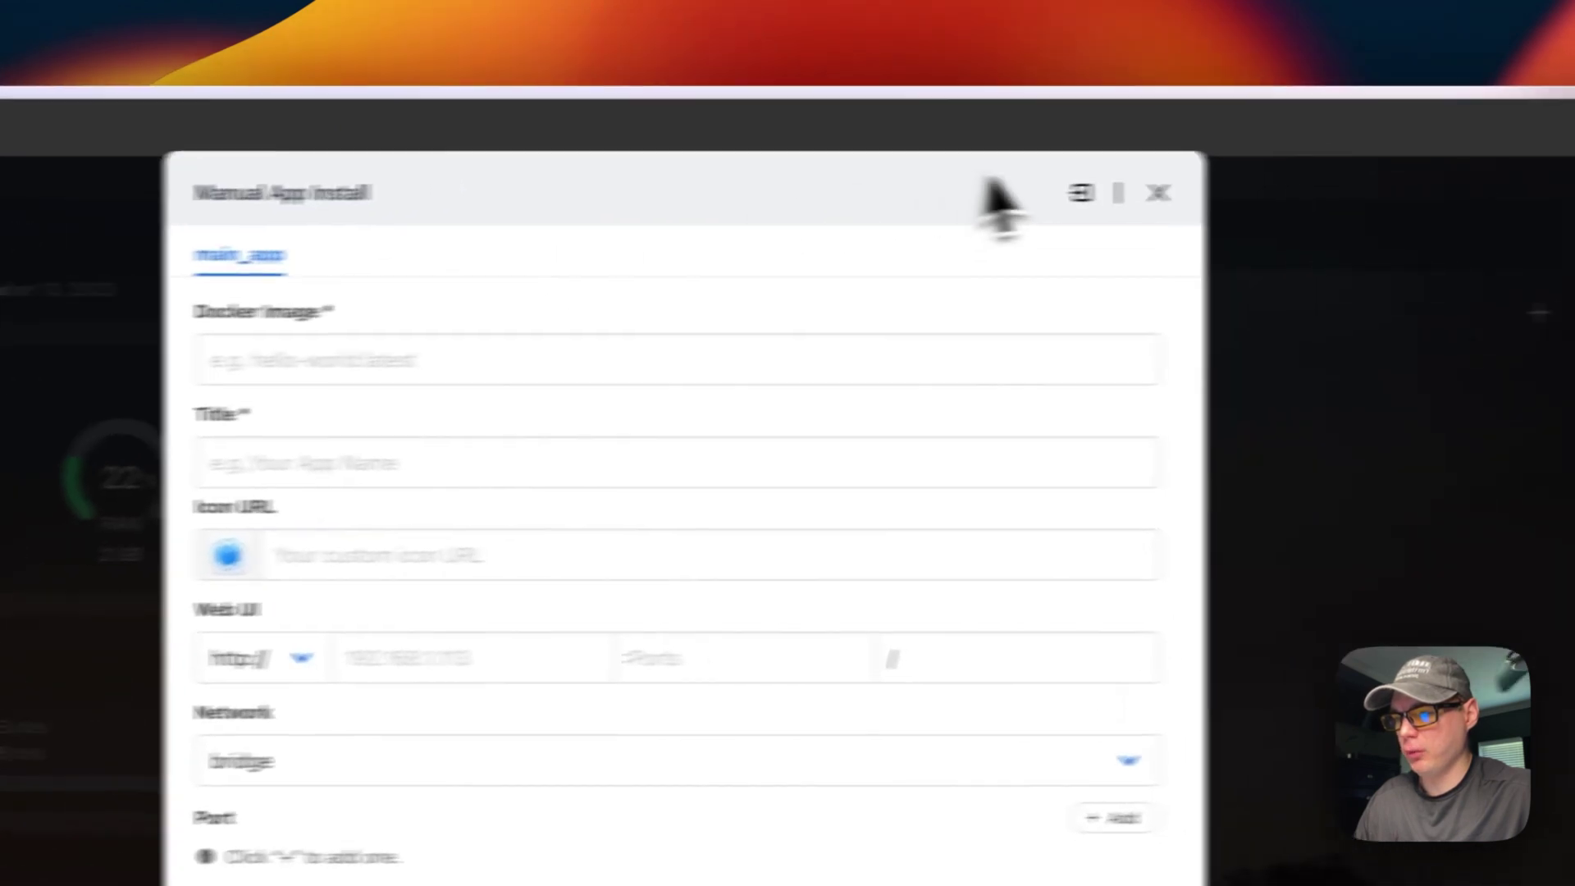
Step: Import the pasted Directus compose file into the Manual App Install form and acknowledge the notice
left_click(933, 199)
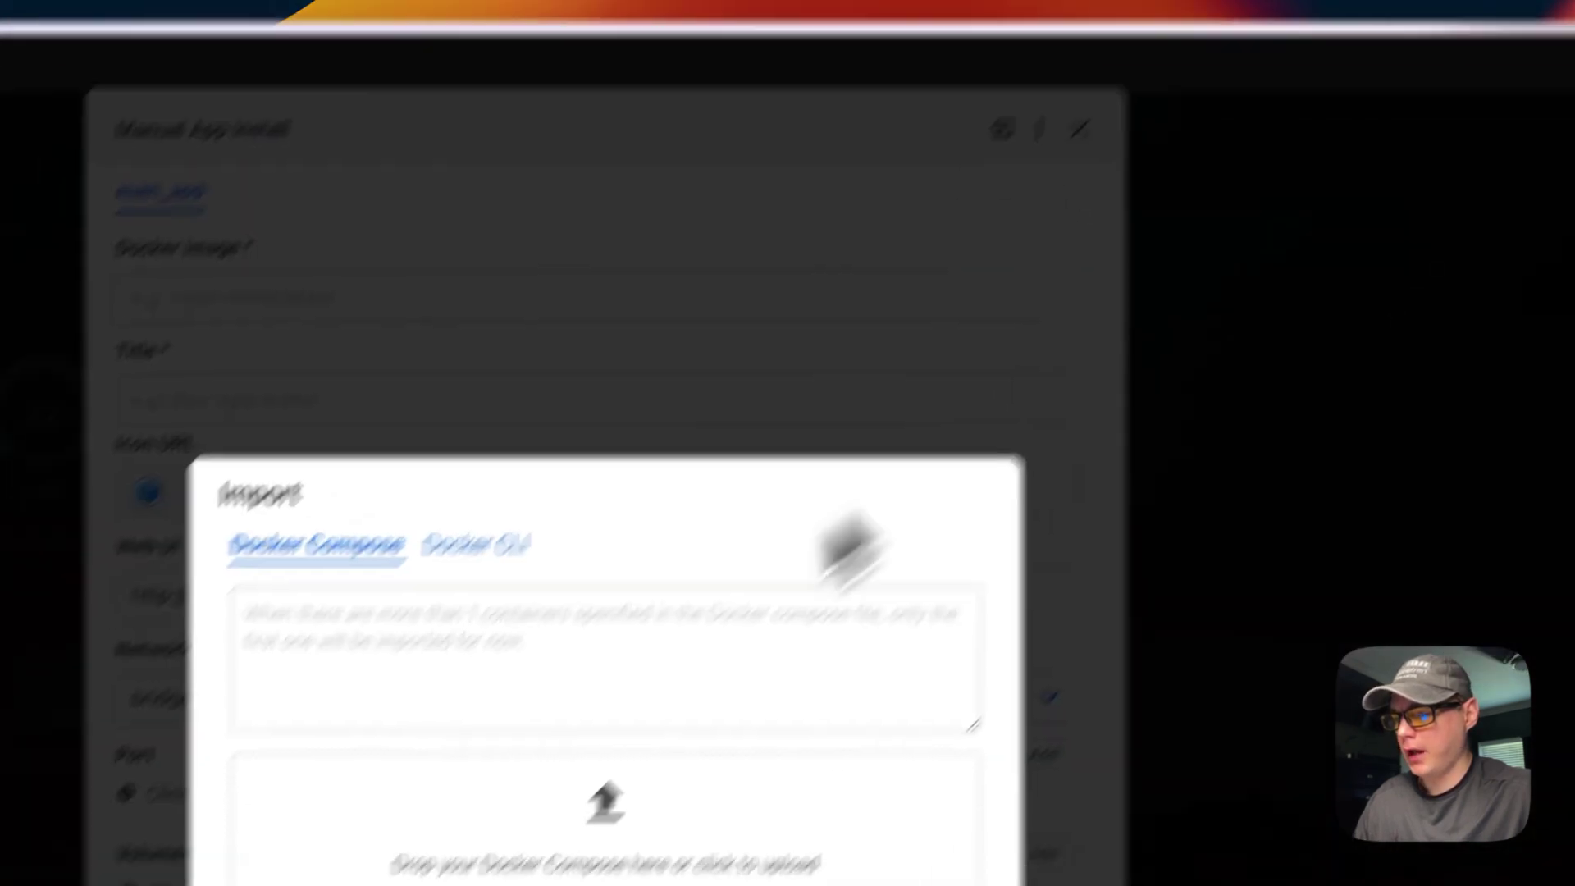
key("super+v")
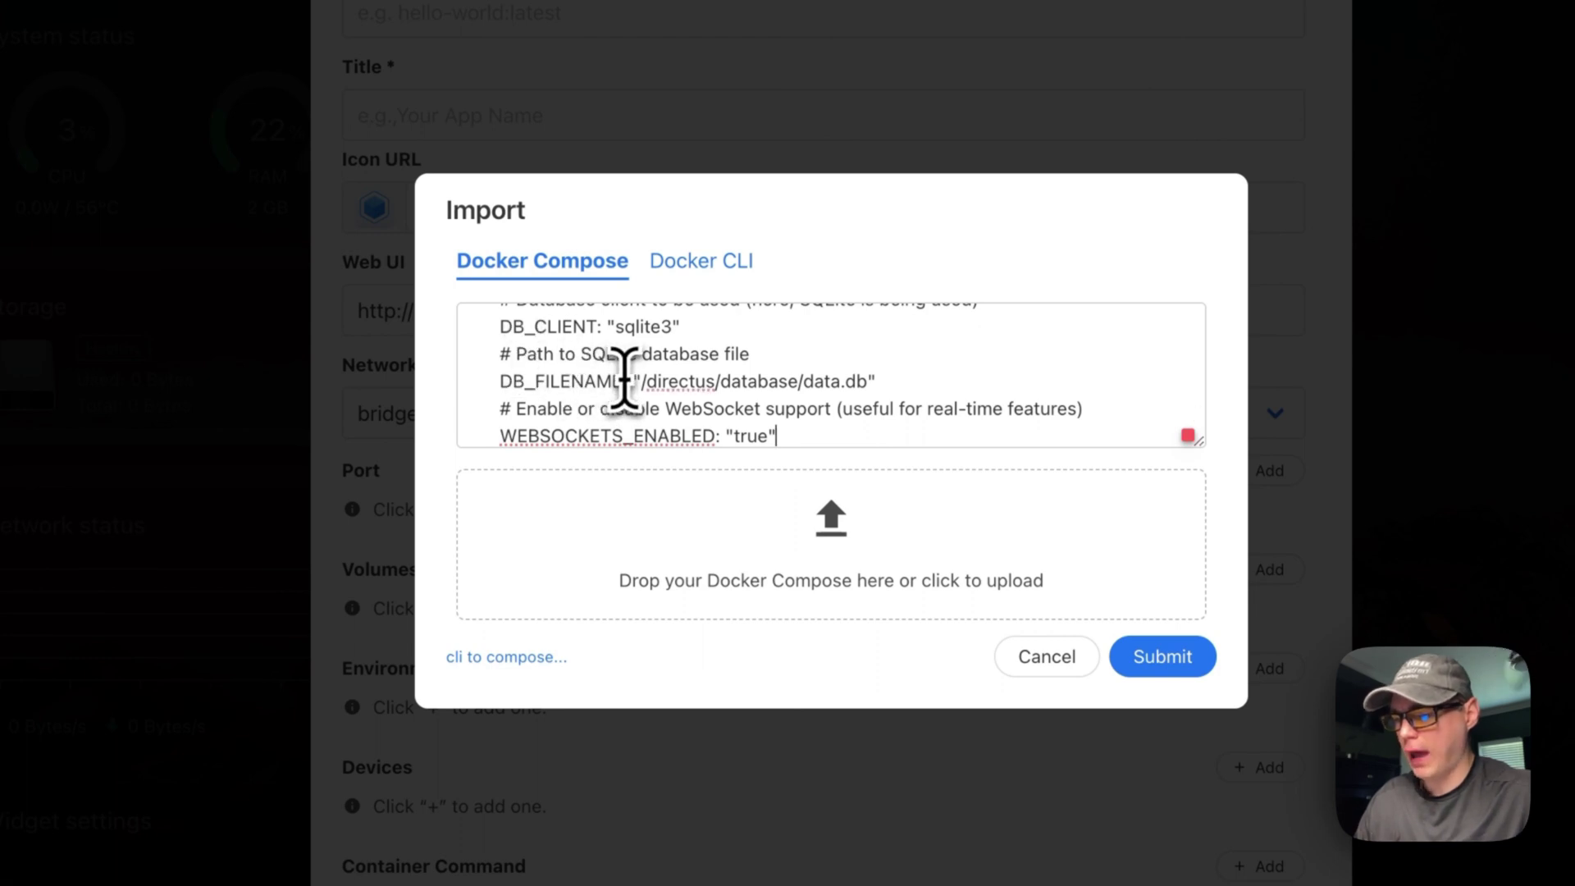
scroll(624, 379, "down", 1)
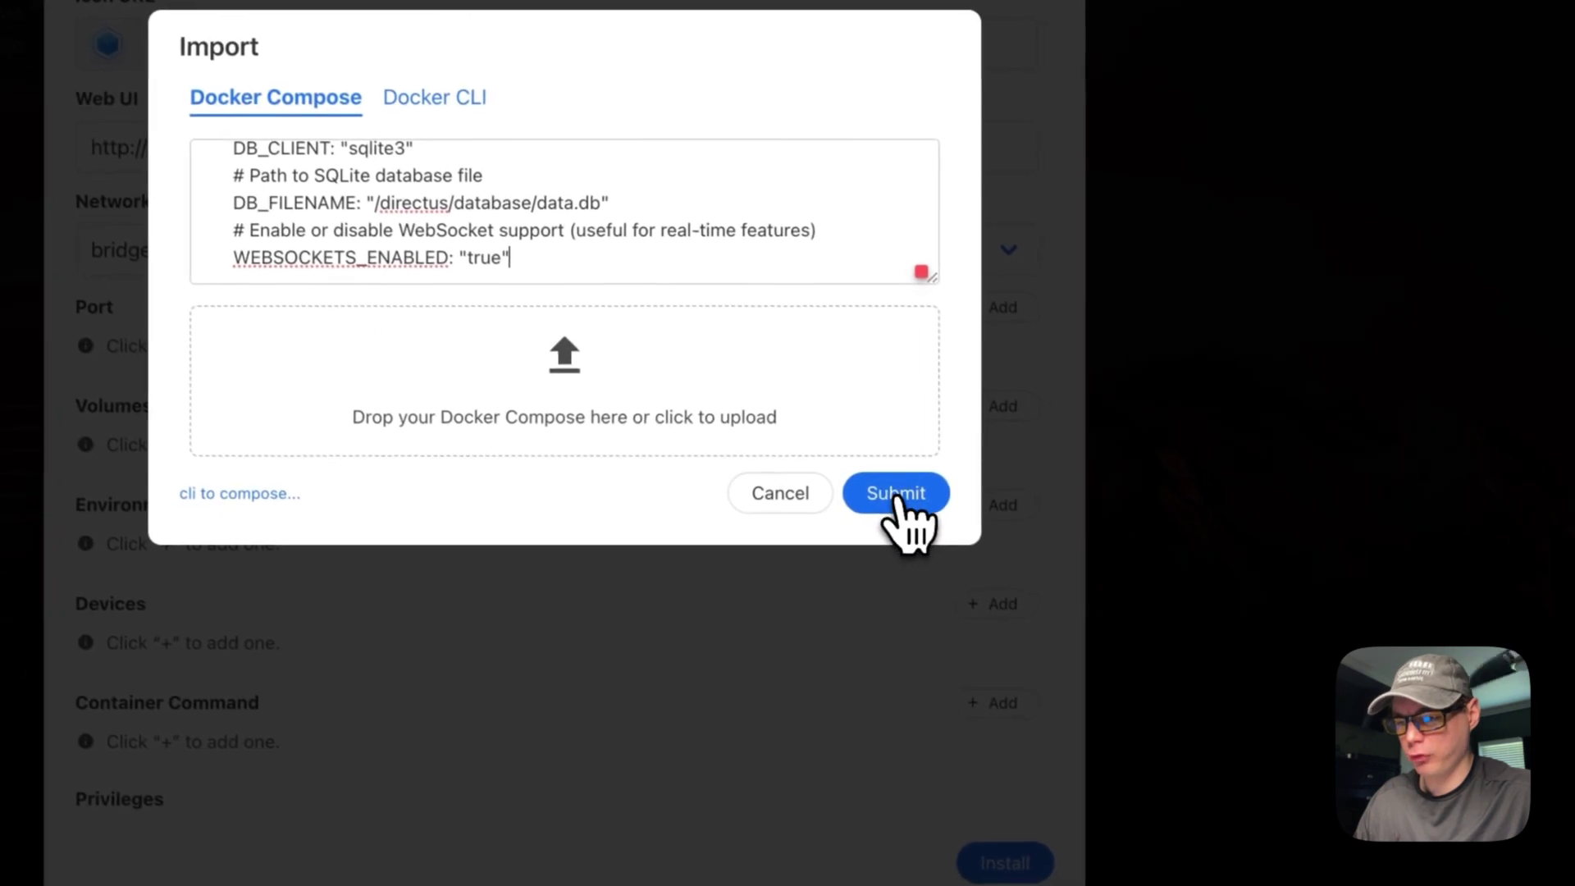
left_click(896, 492)
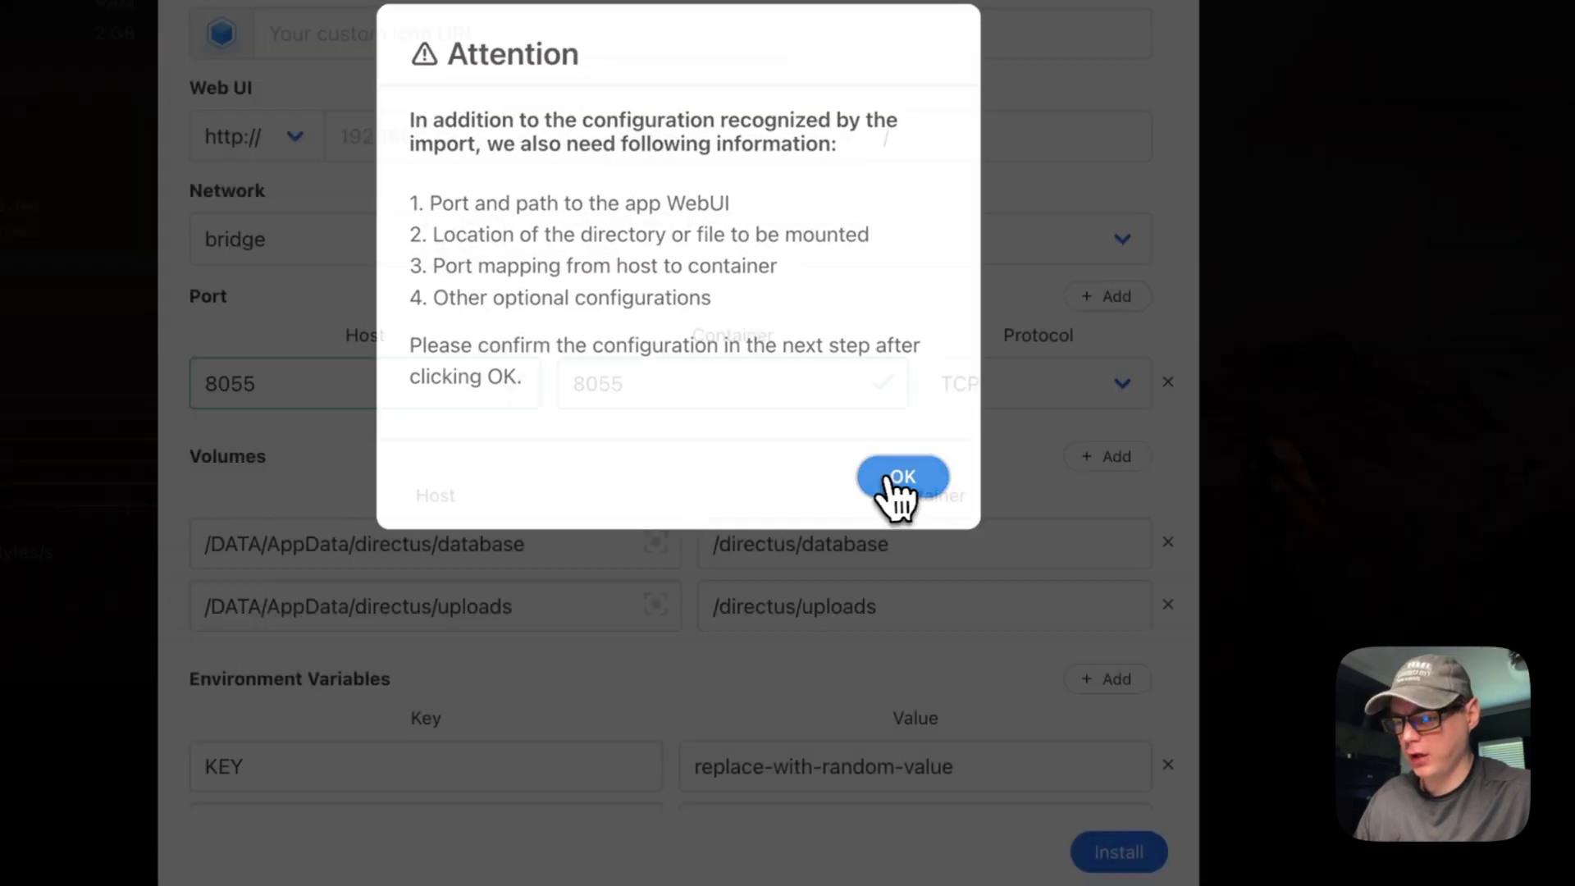
left_click(792, 480)
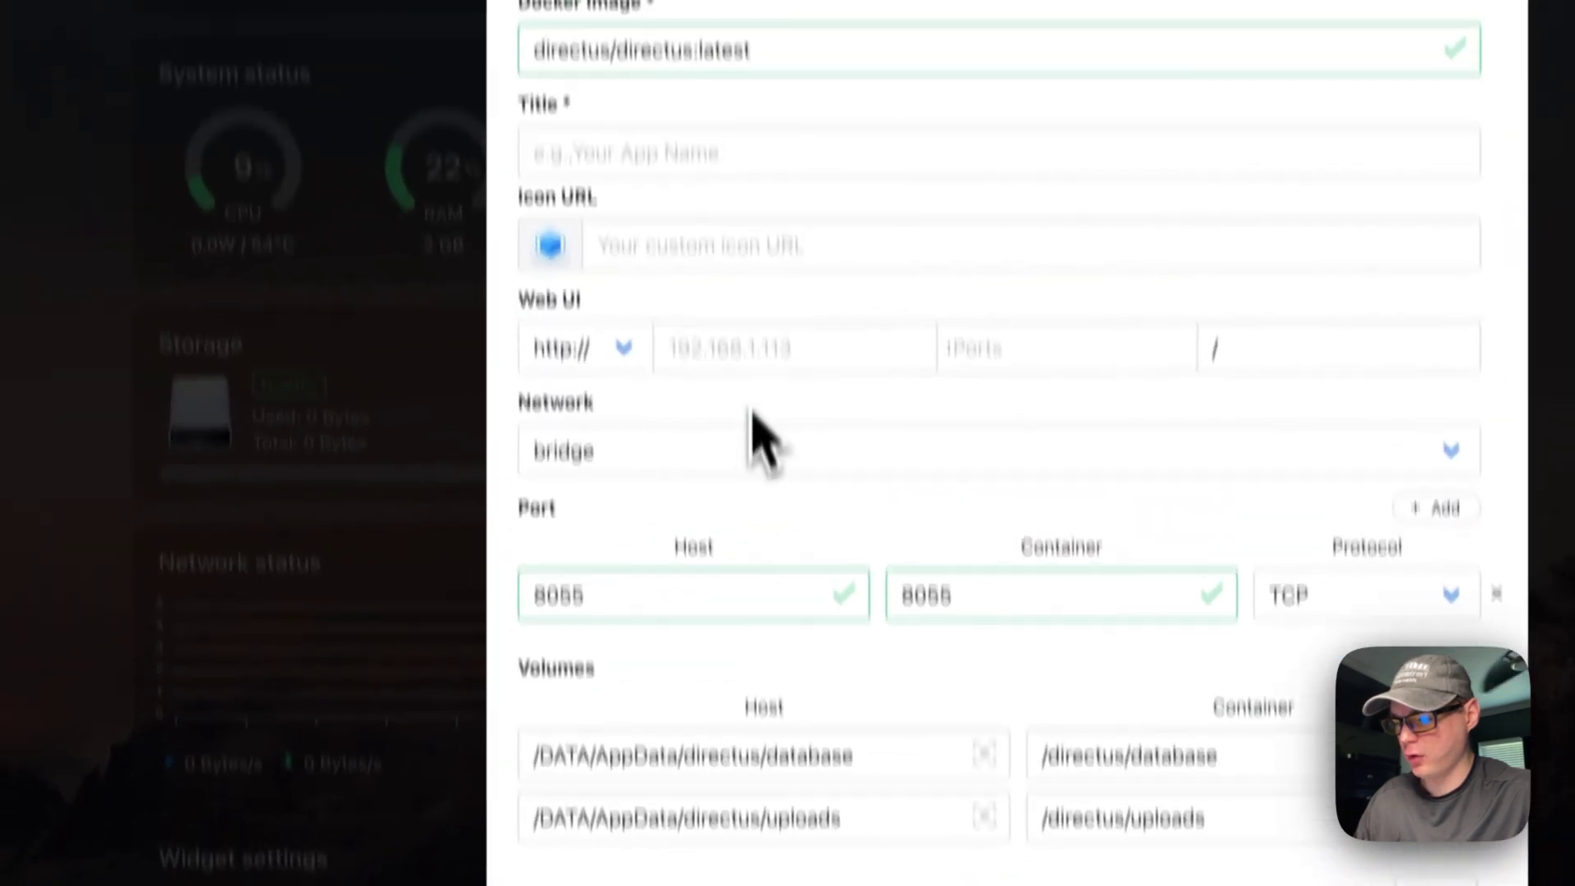
scroll(648, 484, "down", 10)
scroll(756, 525, "up", 10)
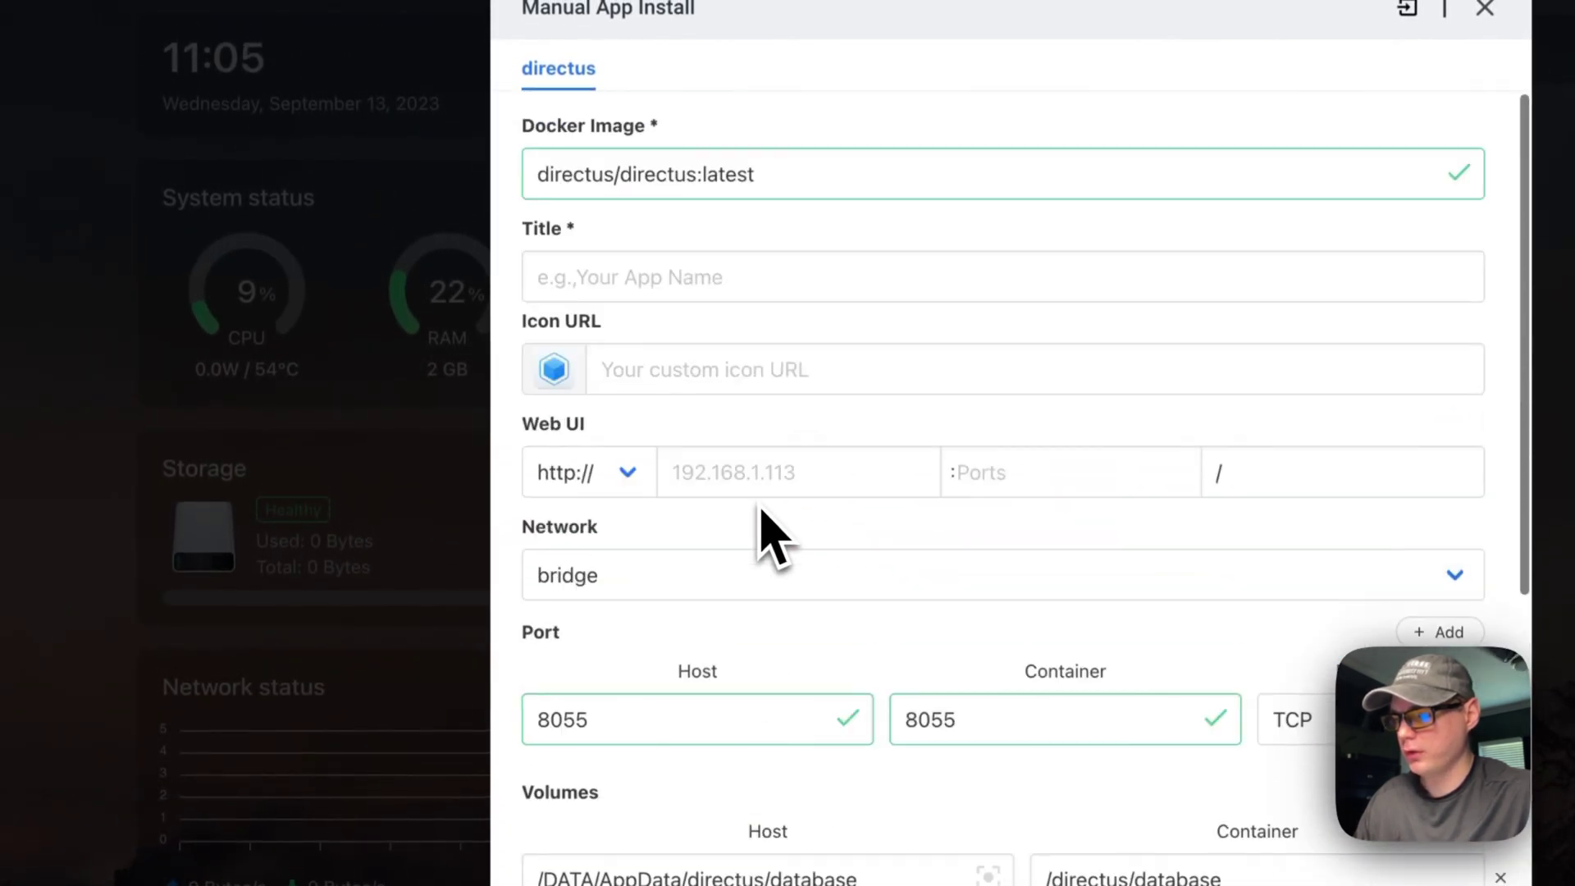
left_click(655, 281)
Step: Title the app Directus and paste the directus.png icon URL copied from the GitHub README
type("Directus")
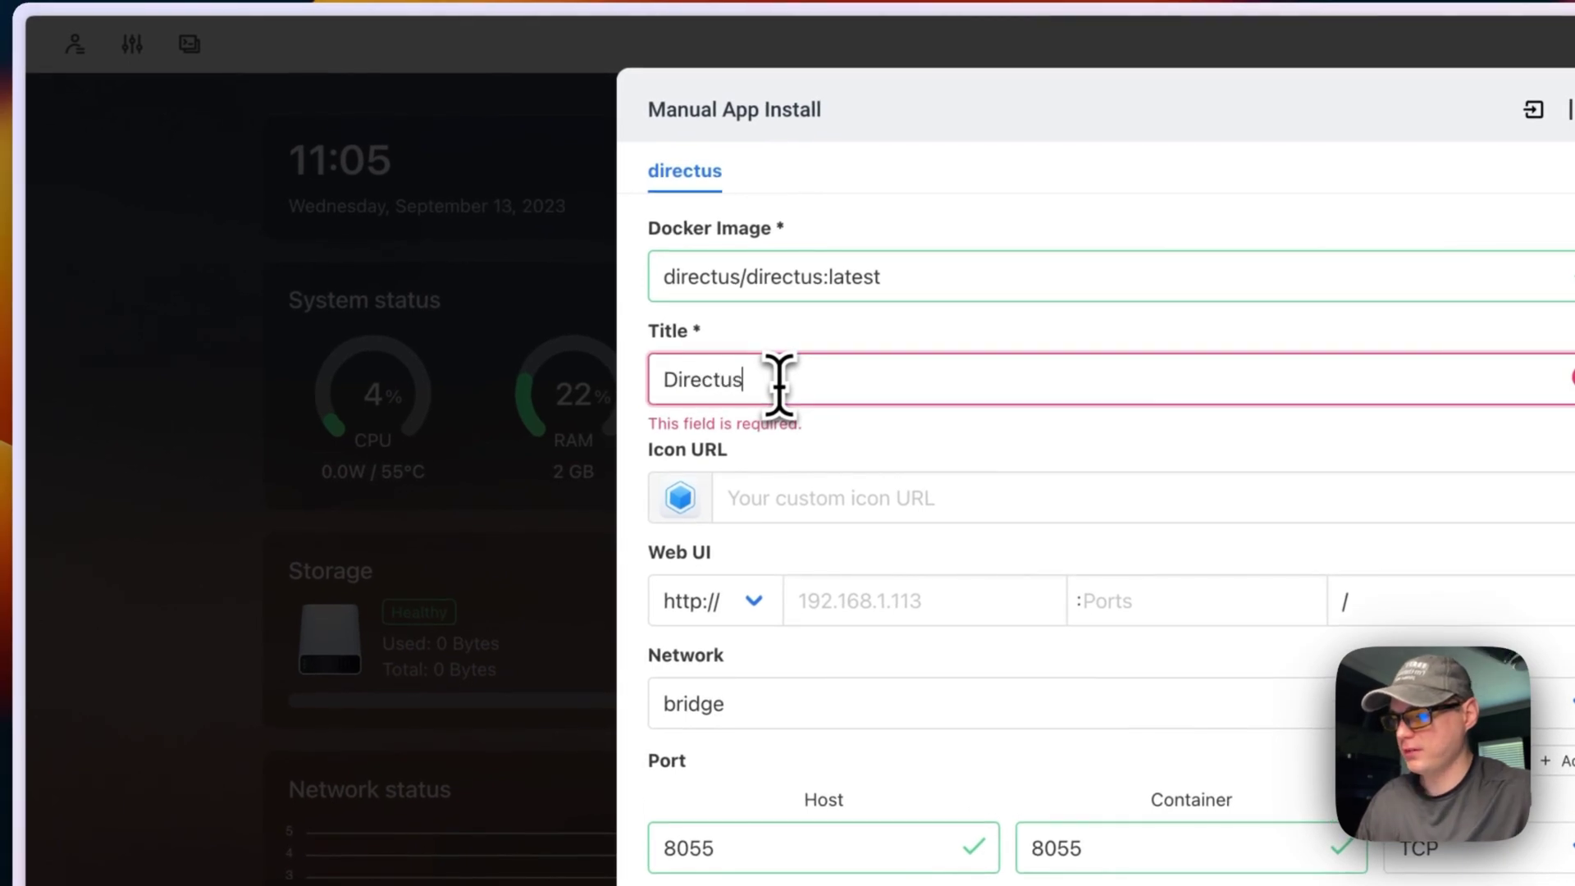
left_click(859, 486)
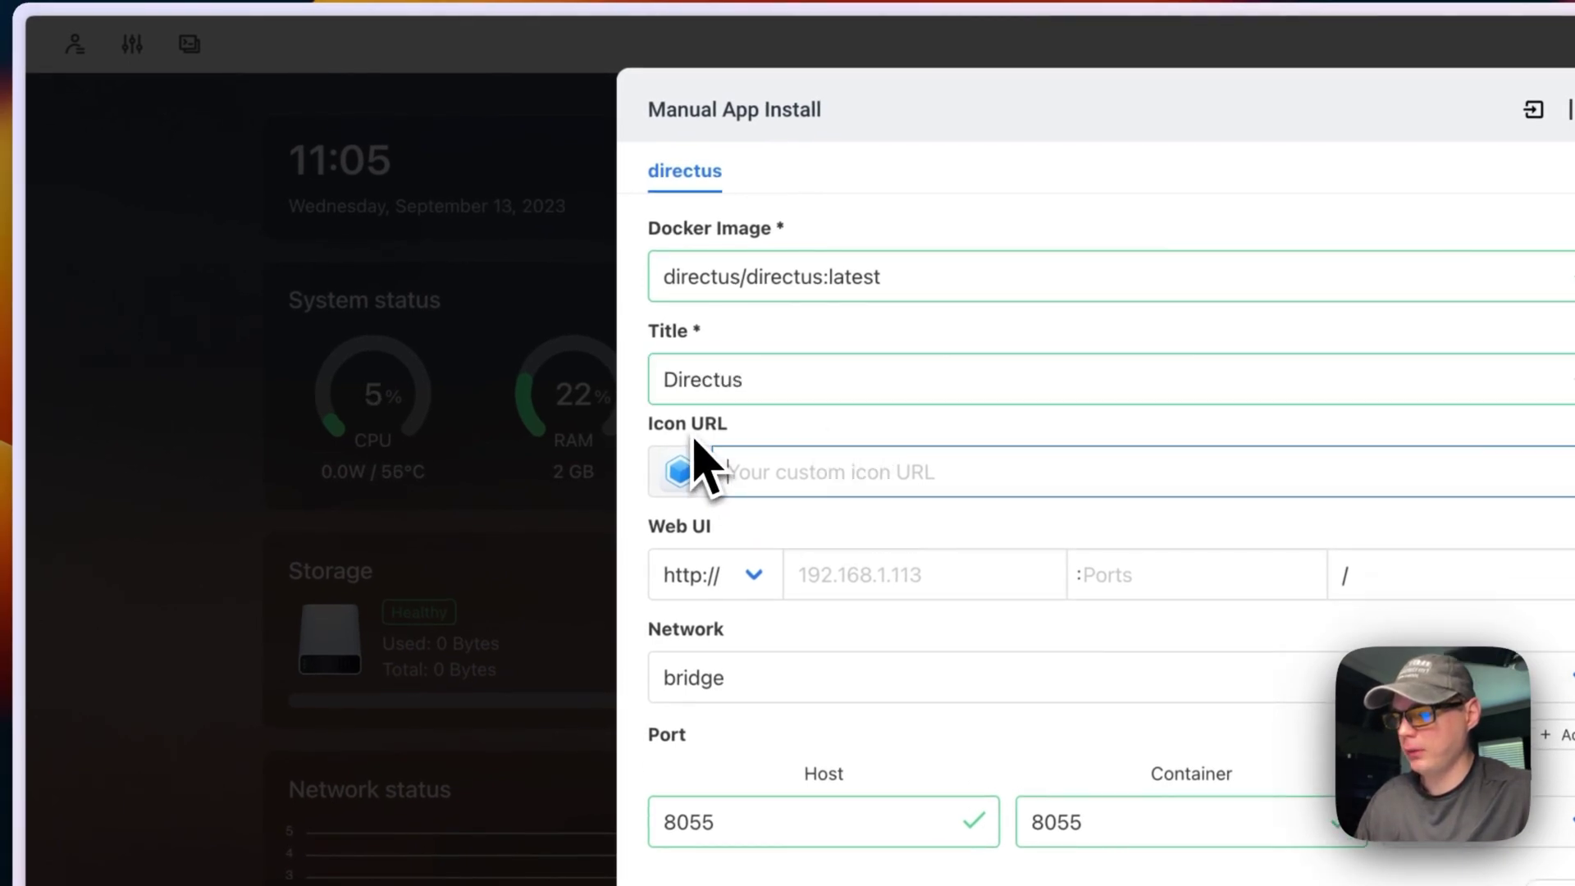
mouse_move(106, 580)
left_click(135, 421)
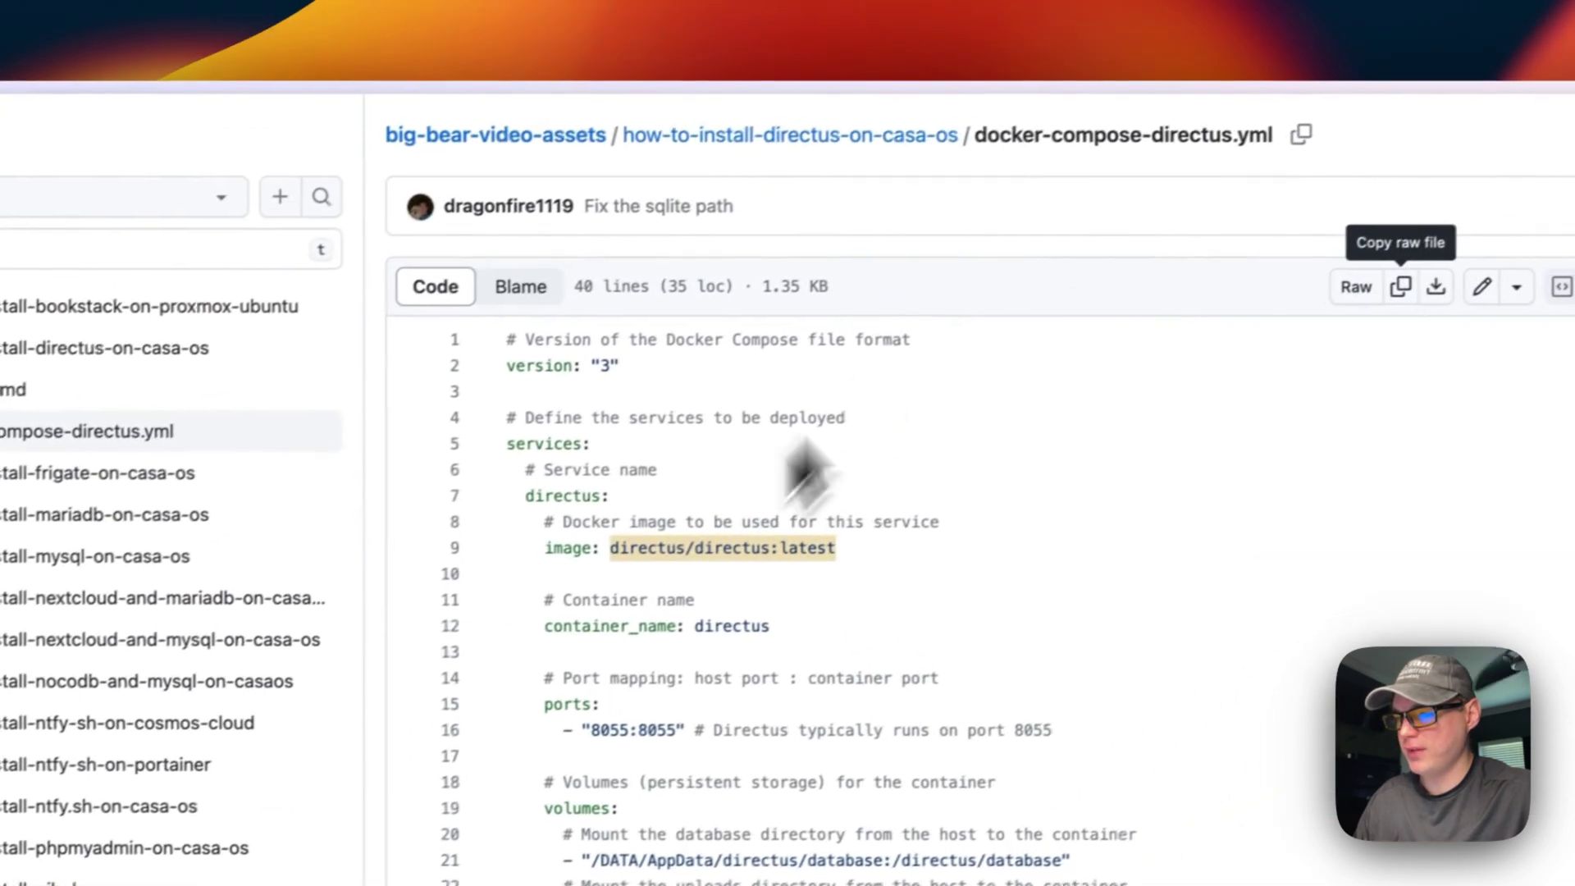
left_click(771, 134)
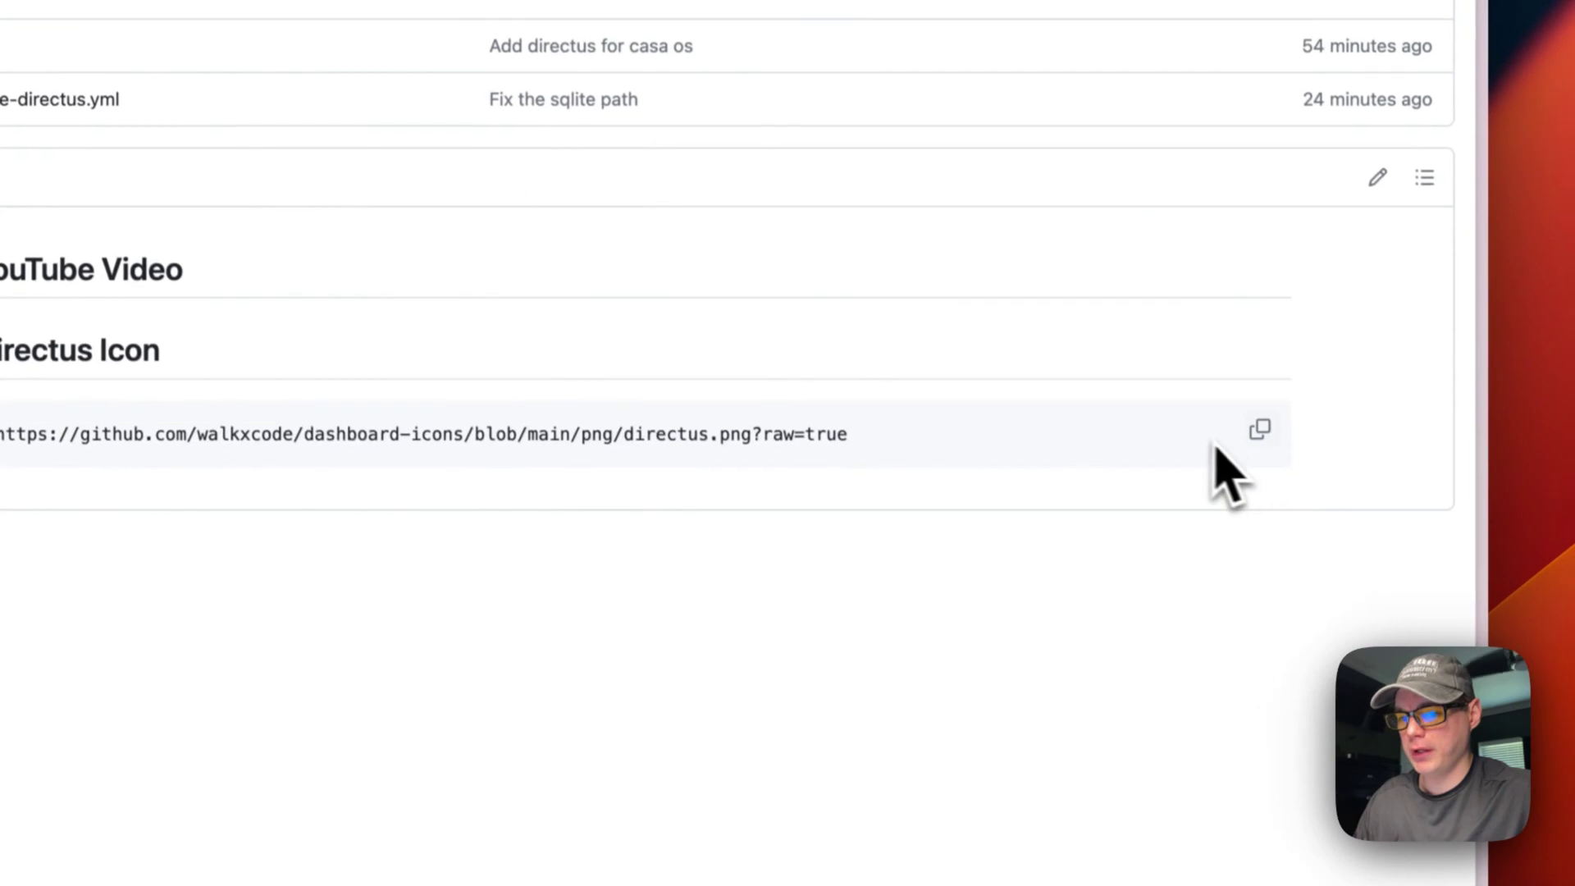
left_click(1259, 430)
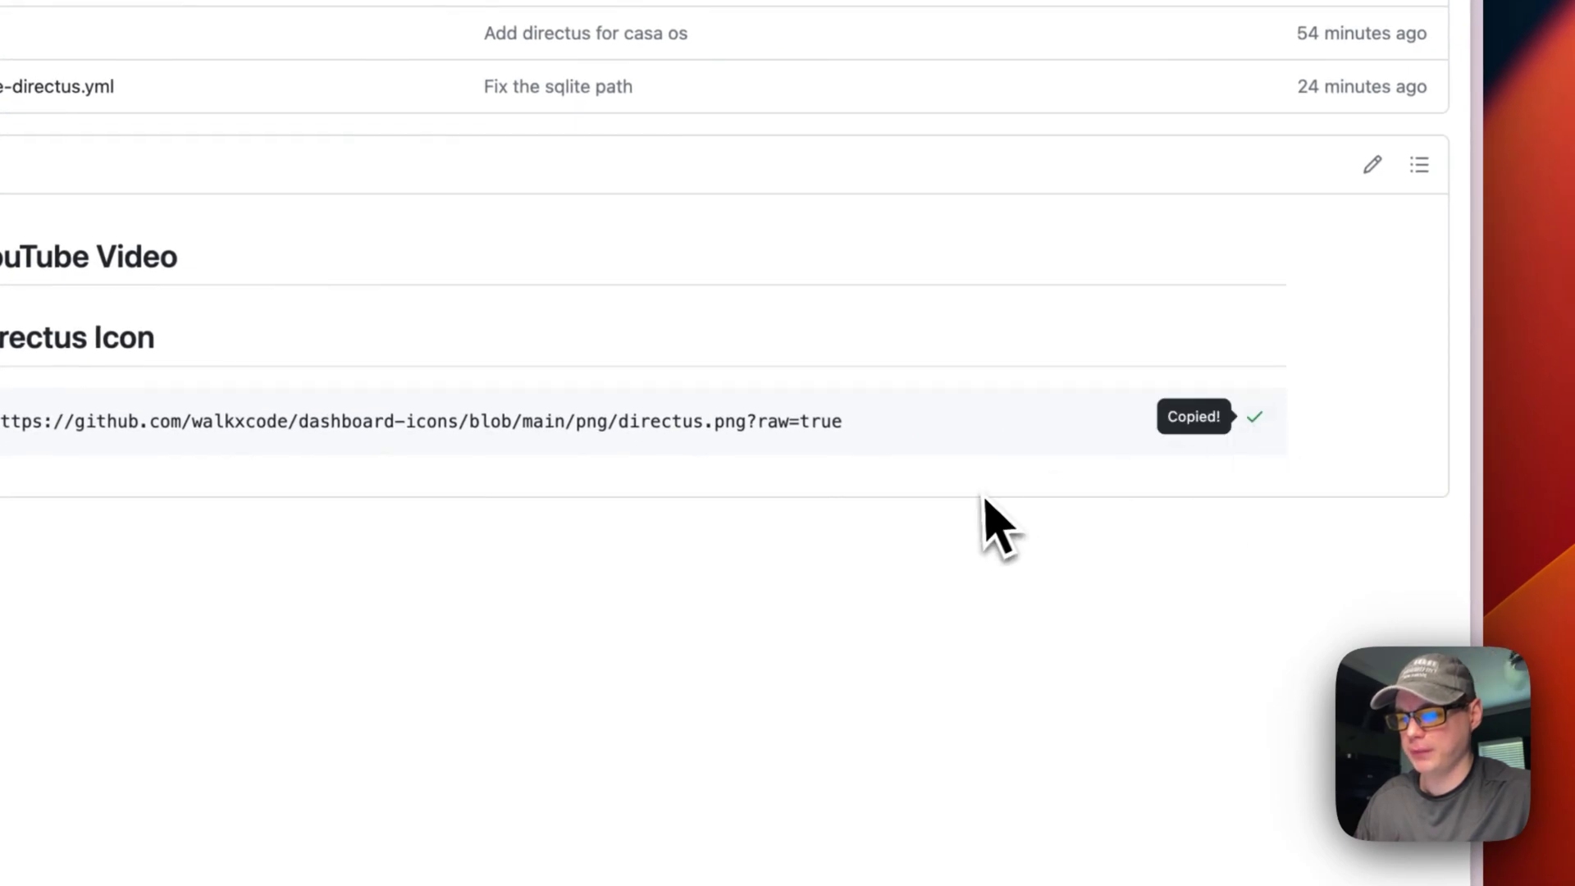
left_click(123, 352)
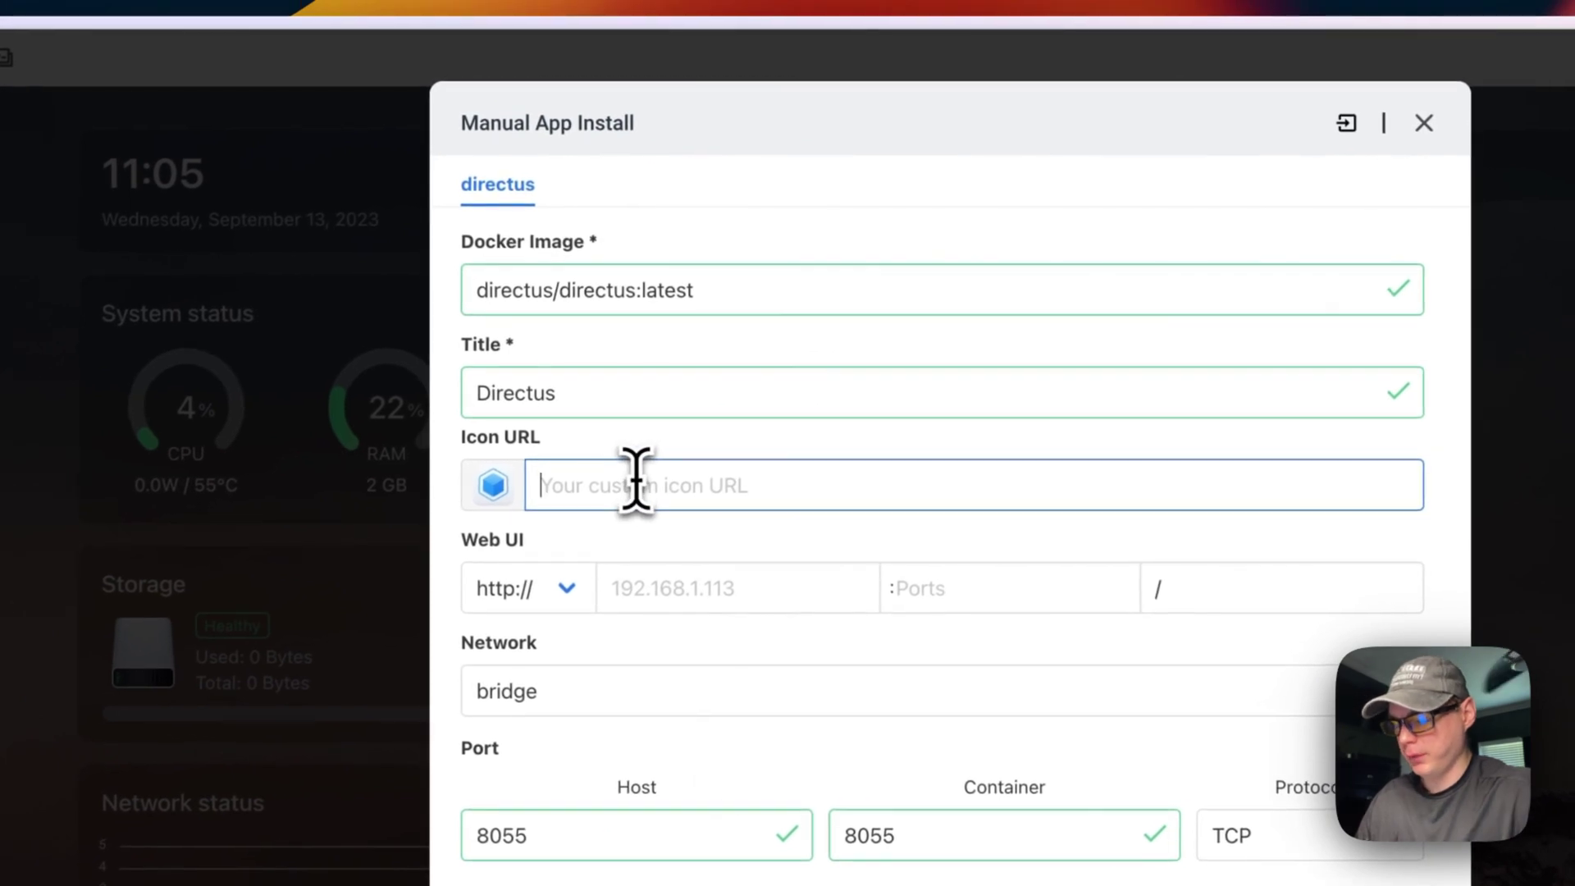
key("super+v")
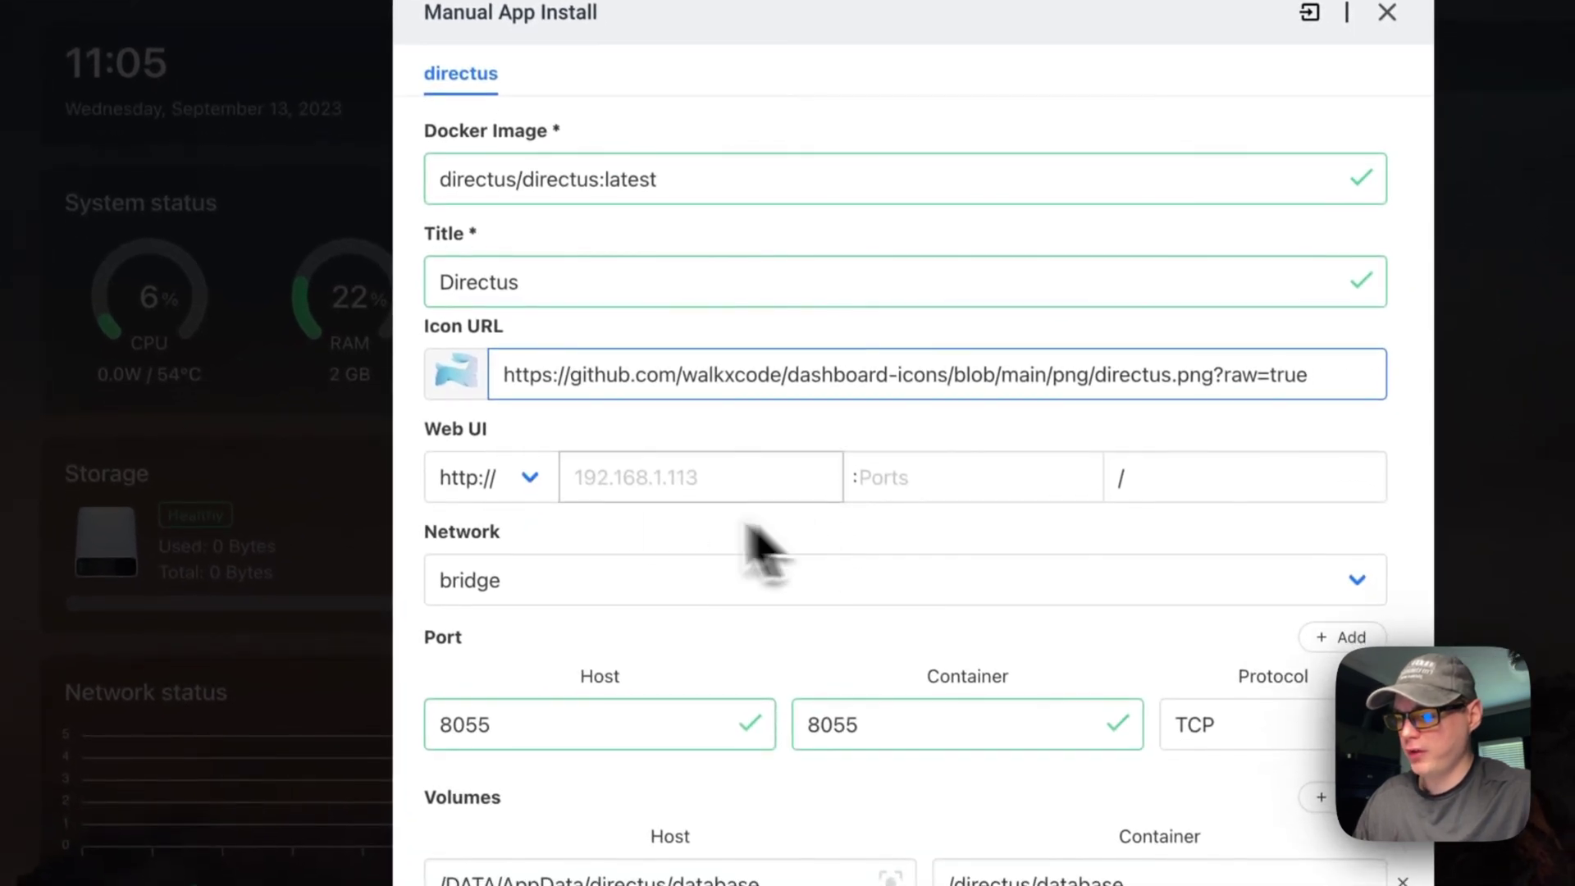
Step: Set the Web UI port to 8055
left_click(940, 476)
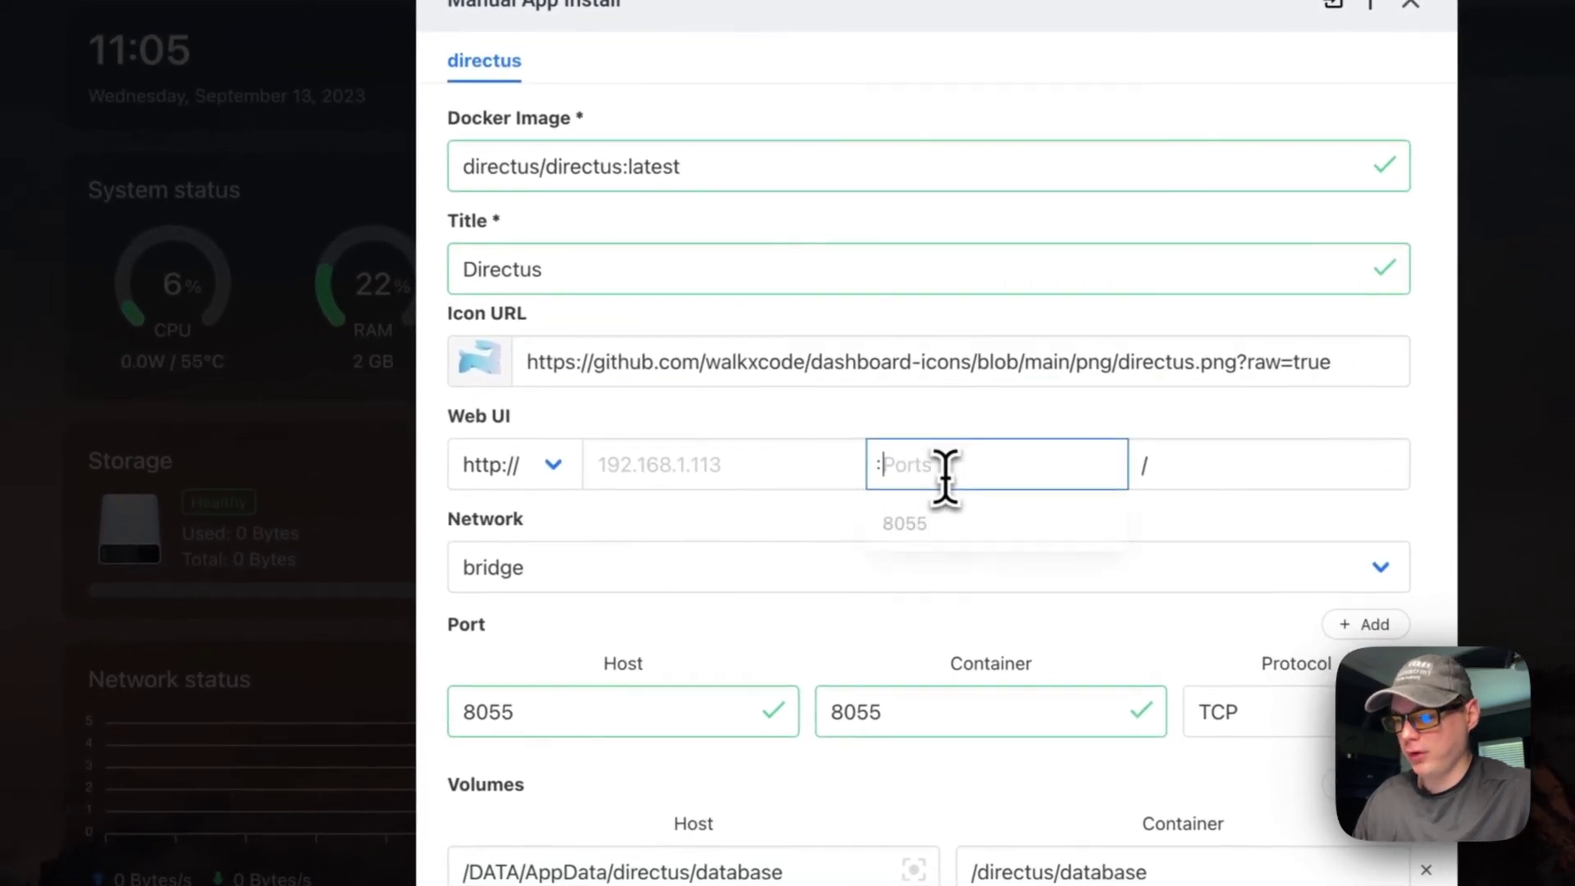
left_click(909, 527)
scroll(886, 537, "down", 4)
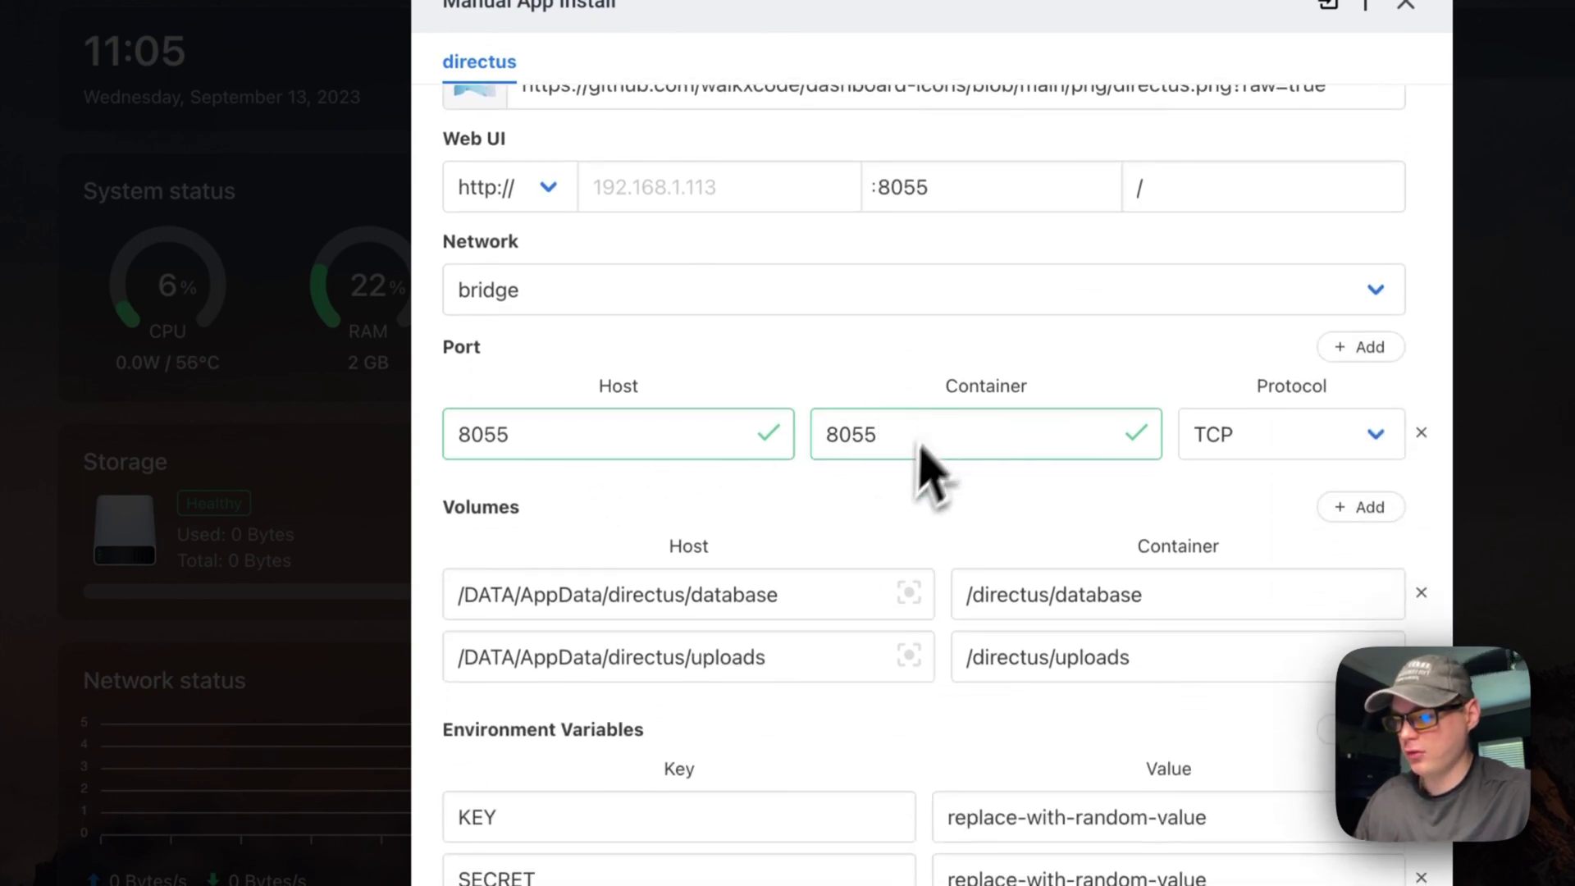
scroll(872, 545, "down", 3)
scroll(959, 515, "down", 2)
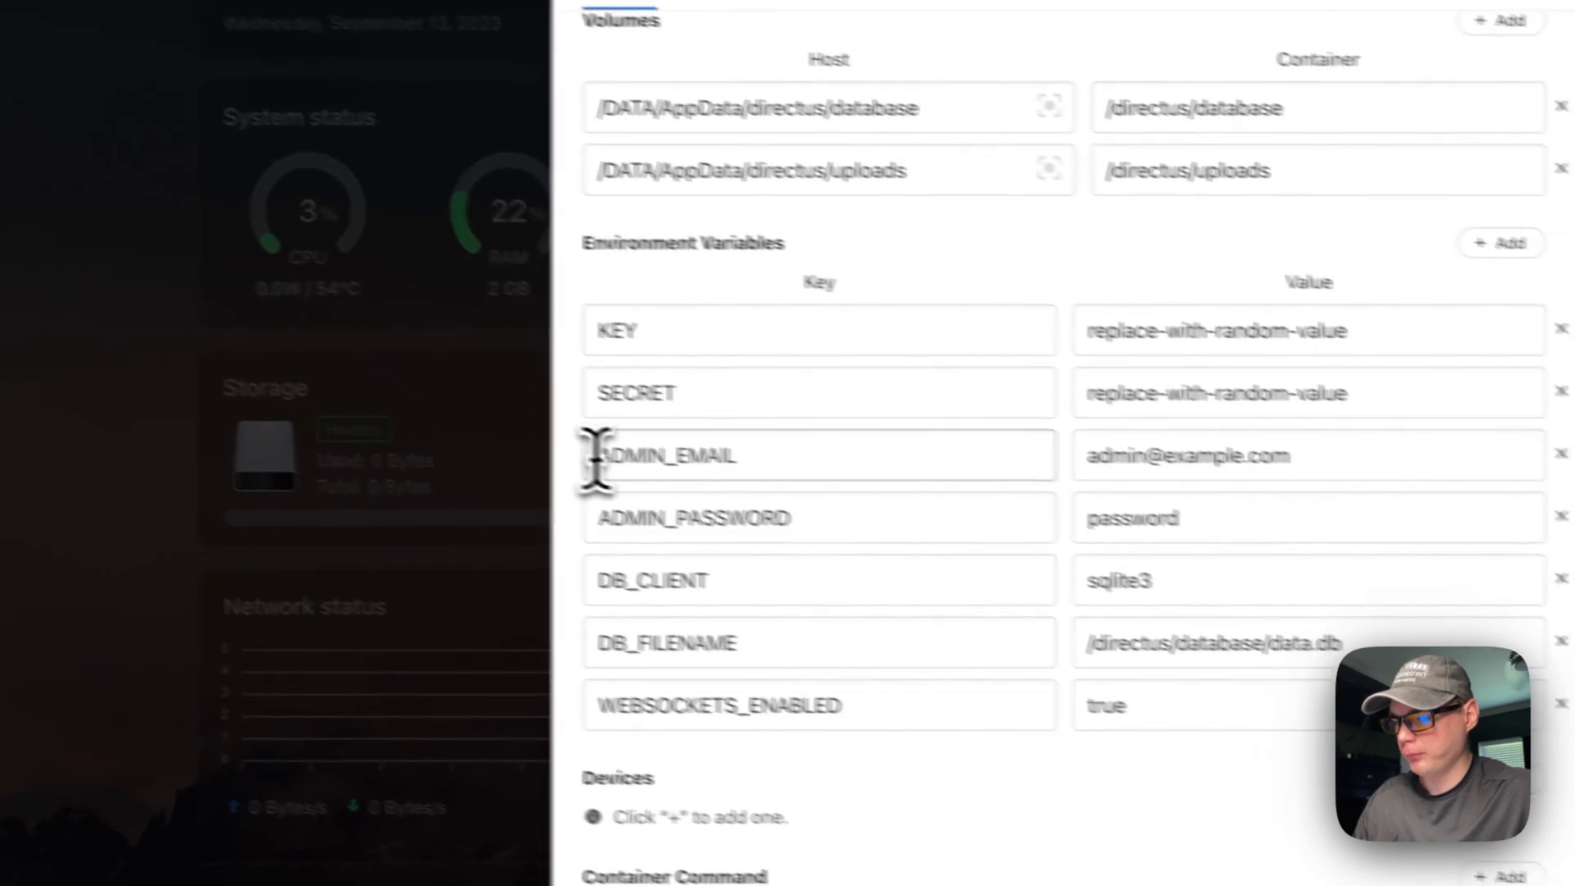
Step: Highlight the ADMIN_EMAIL variable and the admin email and password values
left_click_drag(597, 456, 846, 455)
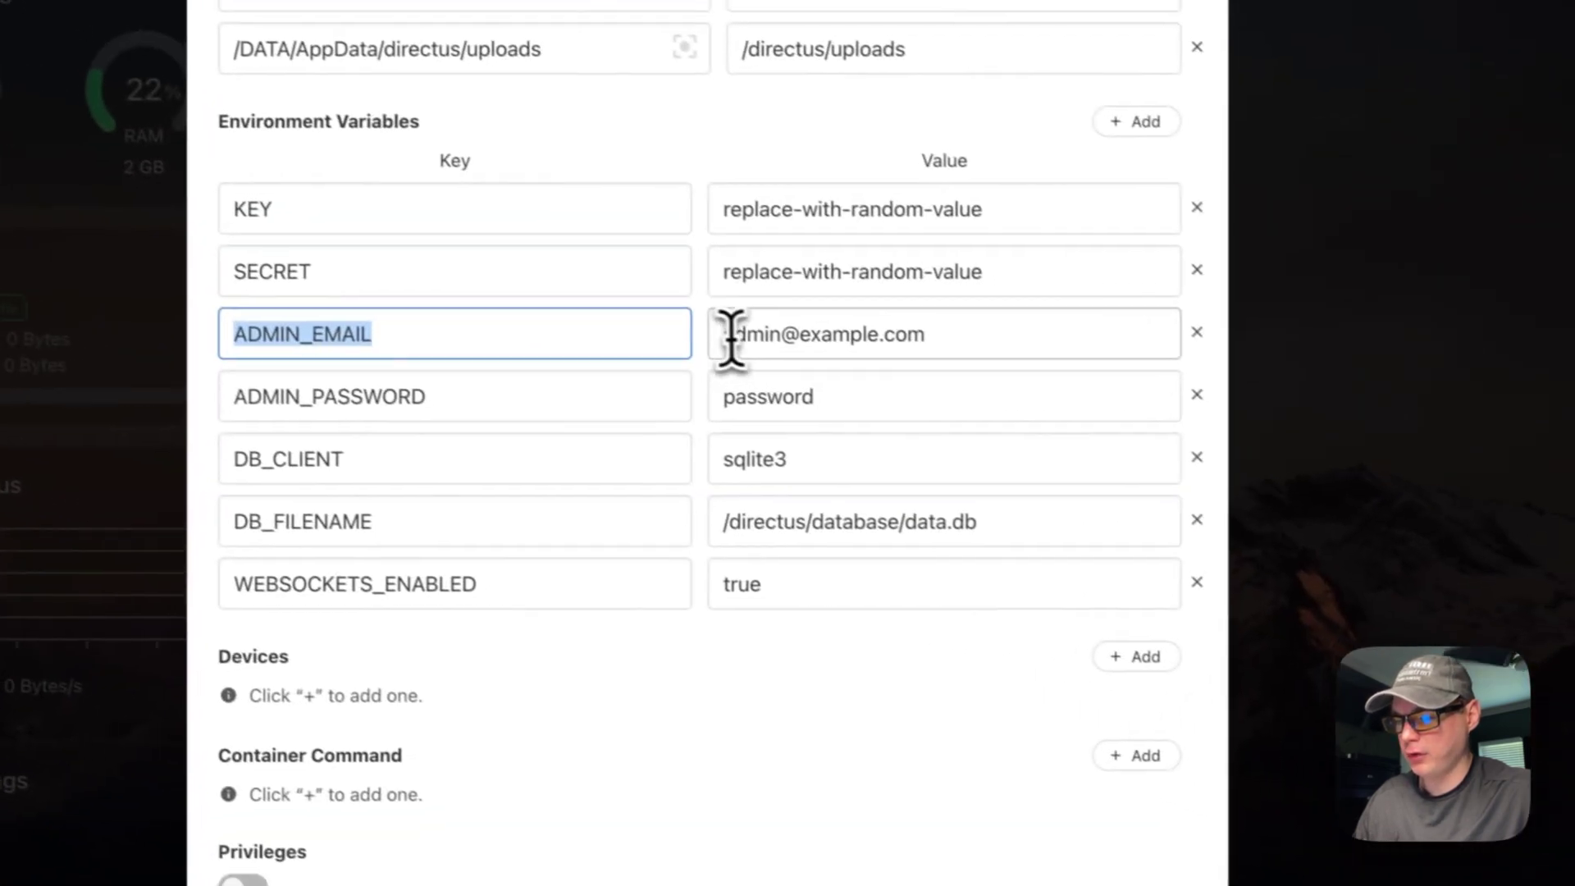
left_click_drag(730, 336, 1125, 331)
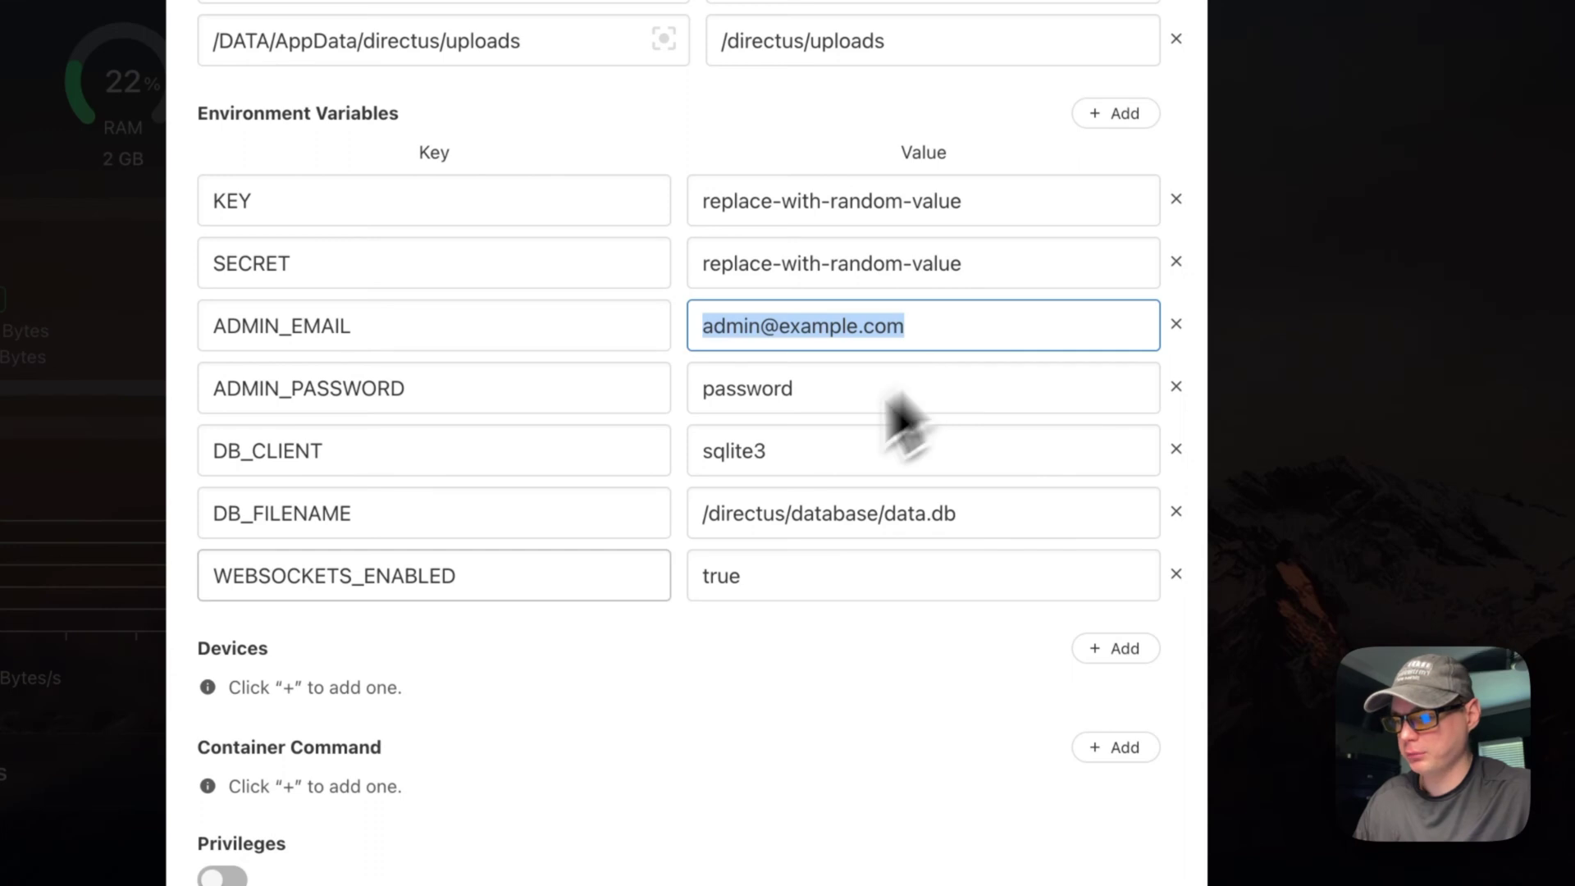
left_click_drag(214, 388, 670, 395)
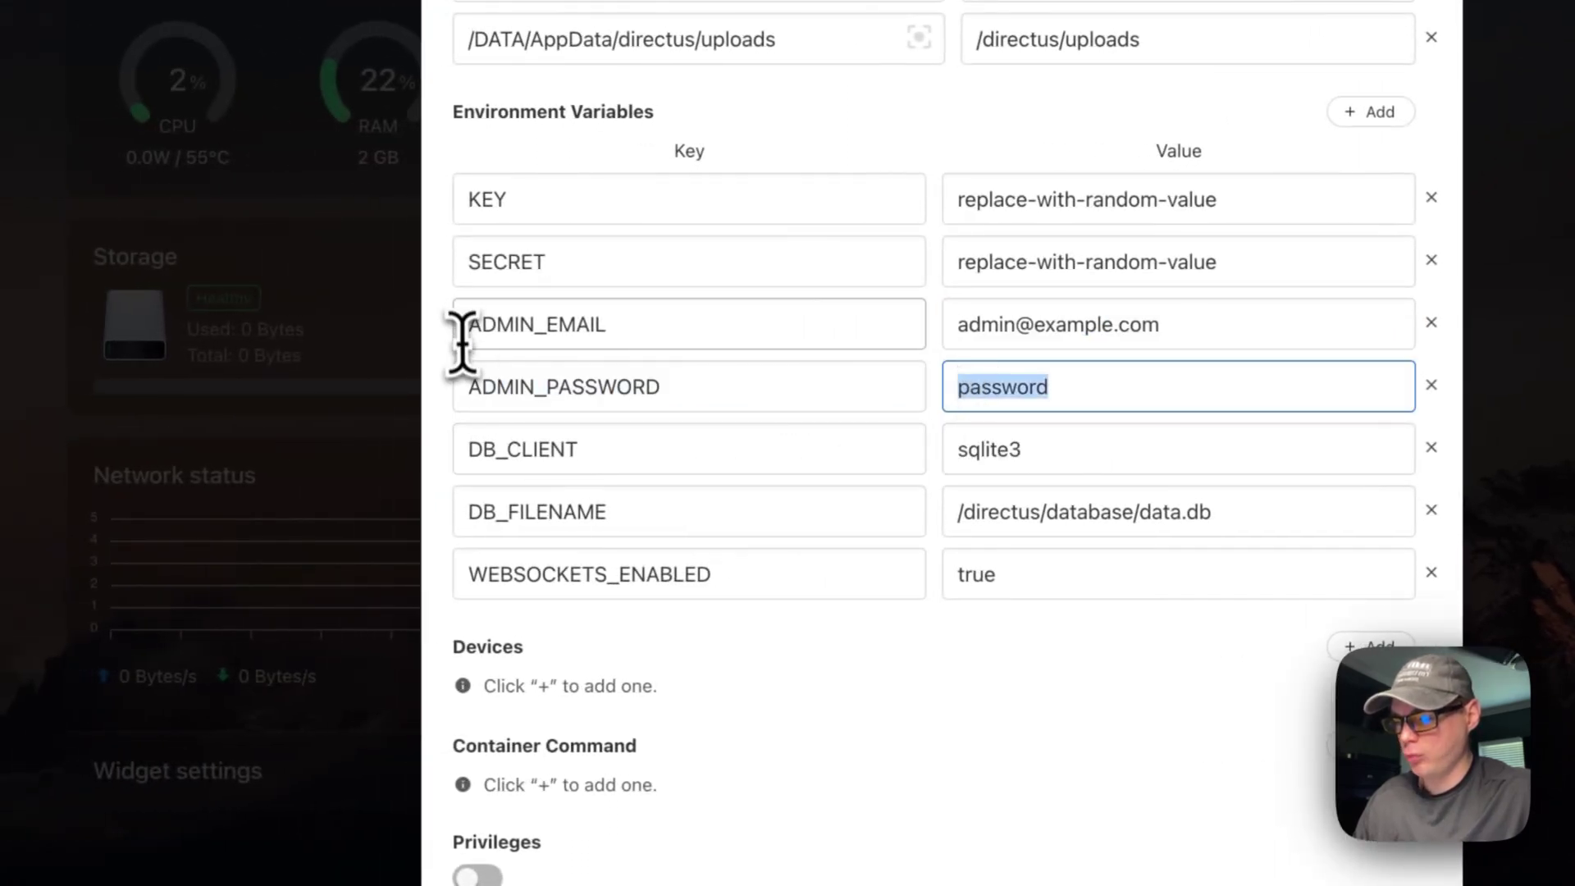
left_click_drag(462, 340, 1111, 331)
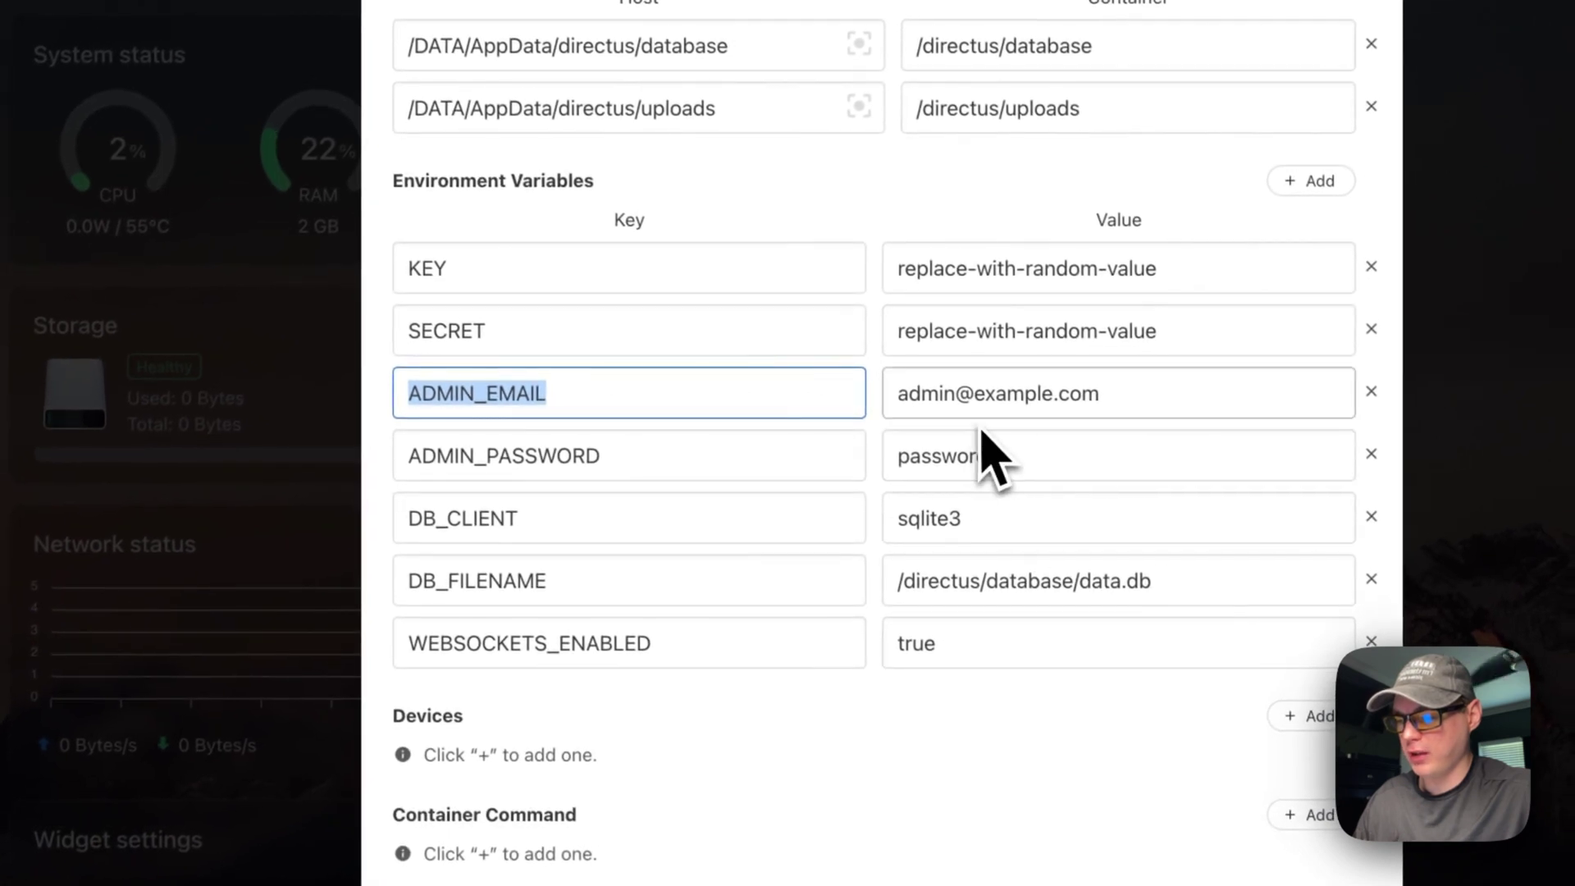
Step: Highlight the DB_FILENAME variable and its value /directus/database/data.db
scroll(980, 492, "down", 2)
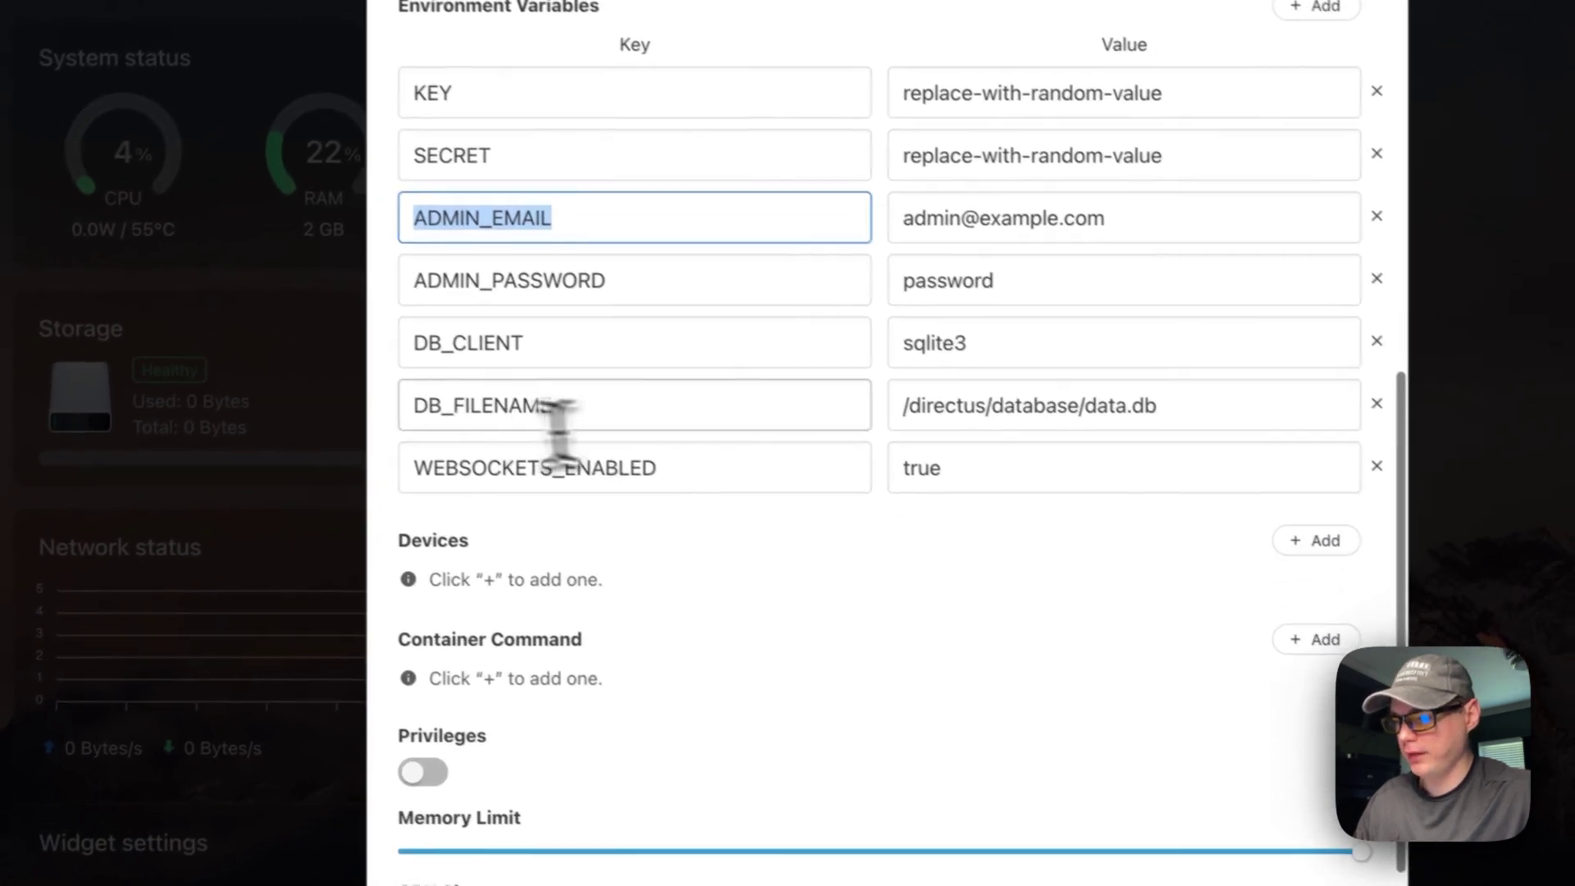
double_click(417, 408)
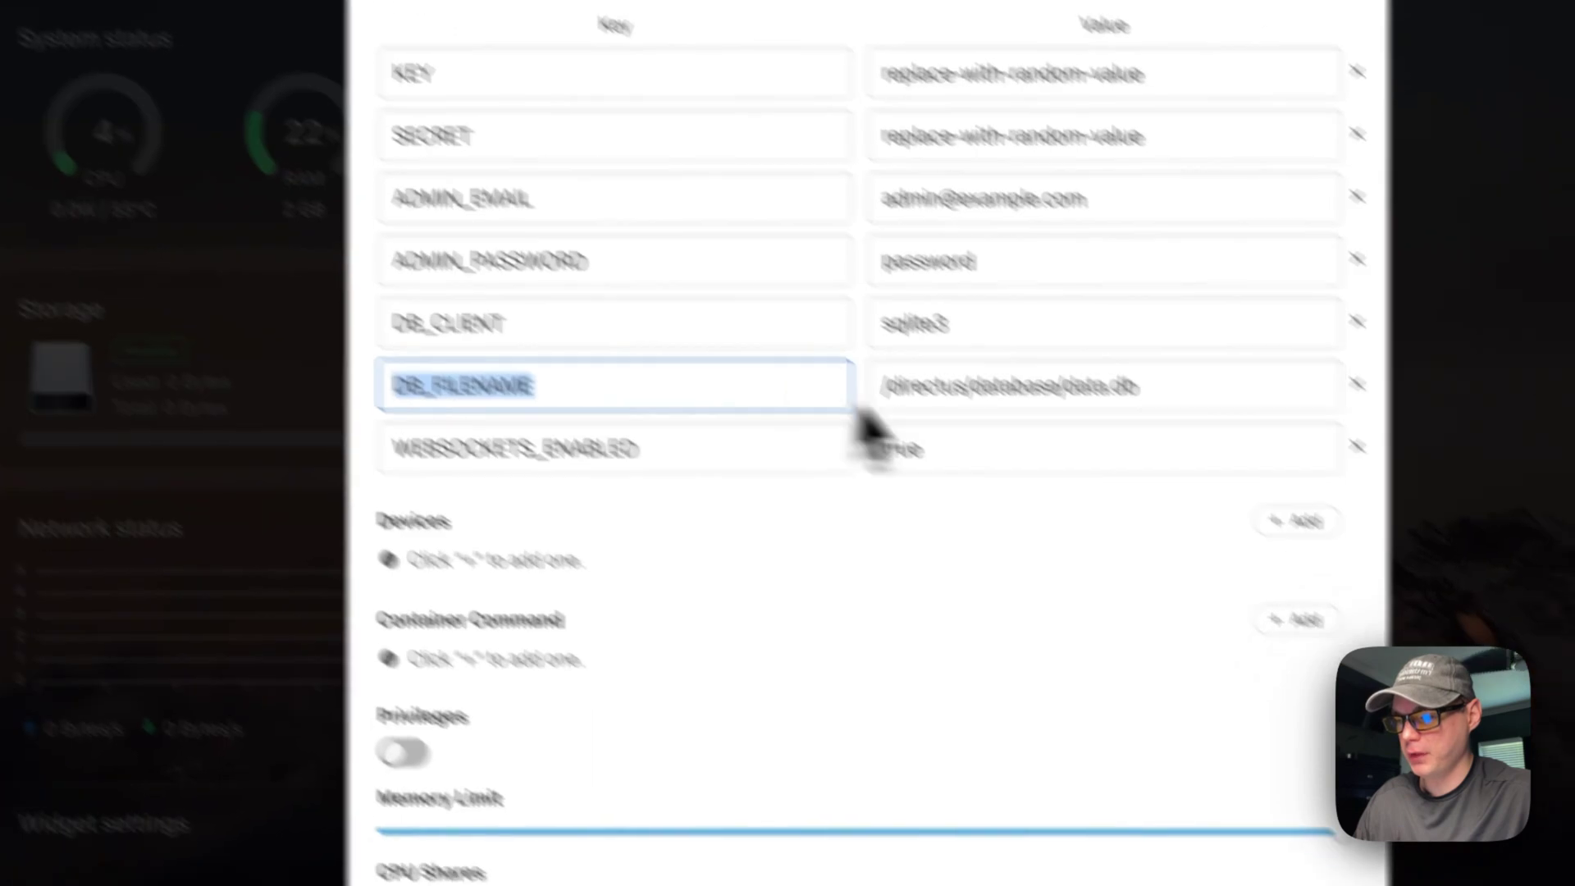
left_click_drag(951, 429, 1203, 431)
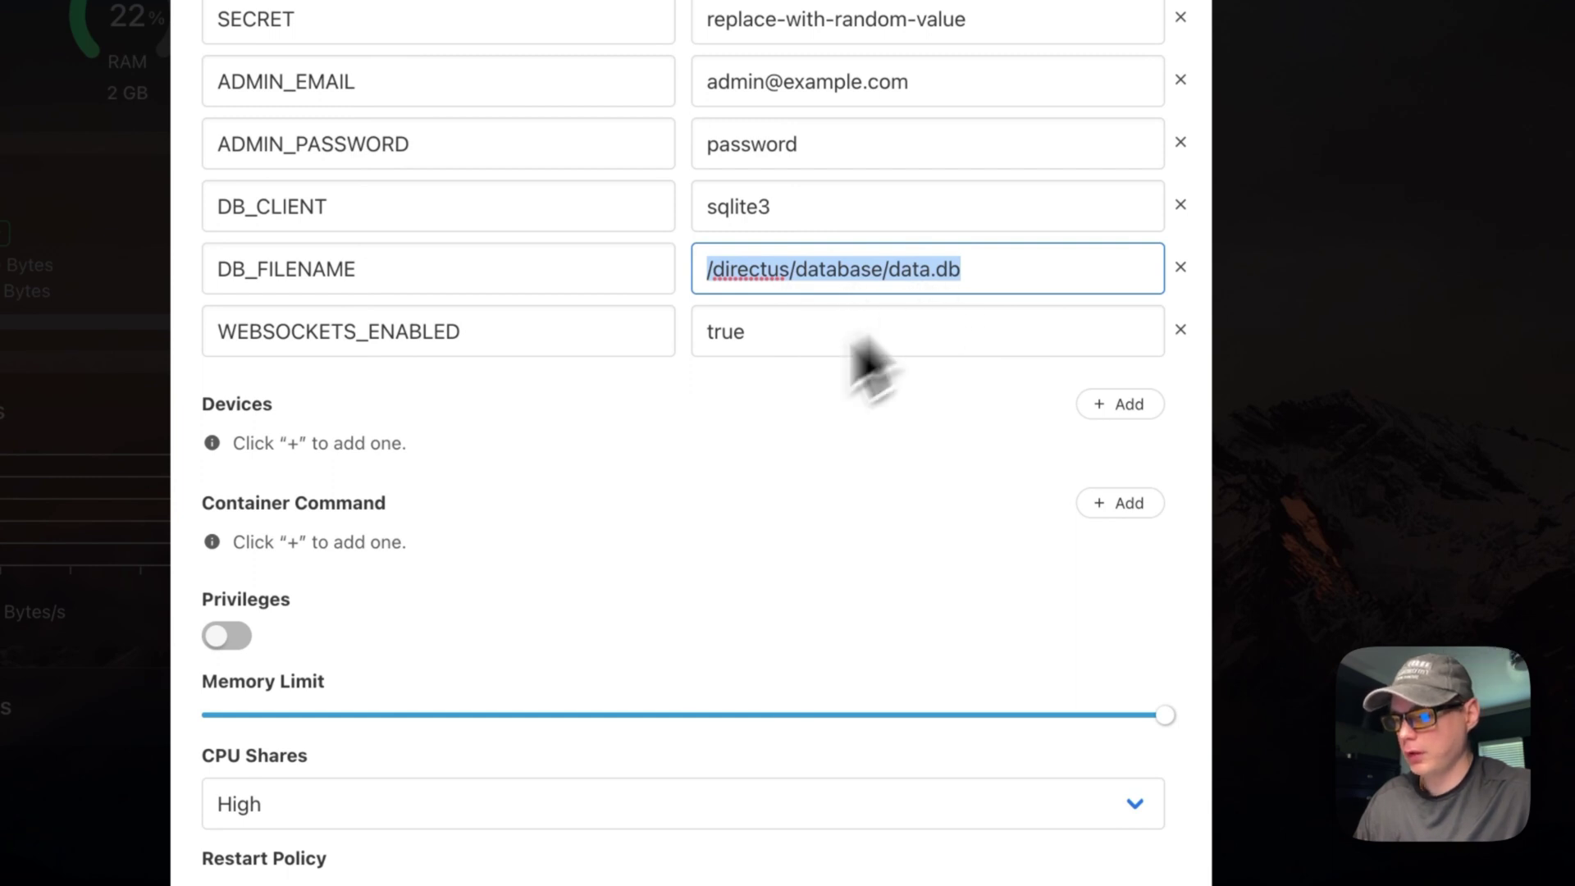
scroll(609, 450, "down", 3)
scroll(608, 450, "up", 15)
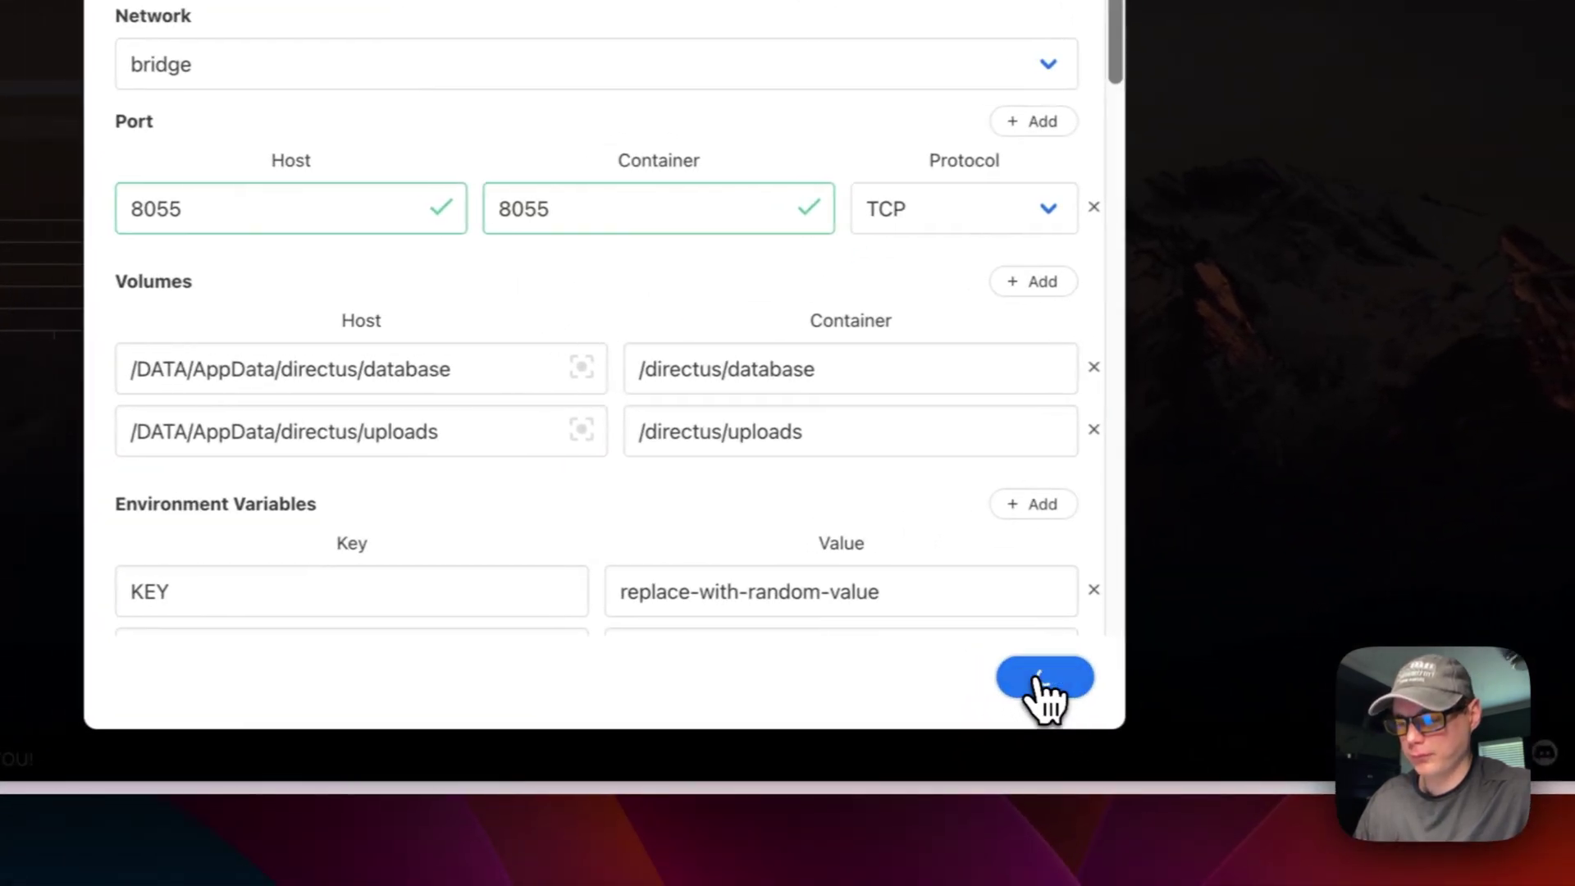
Step: Install the Directus app and let the installation continue in the background
left_click(991, 678)
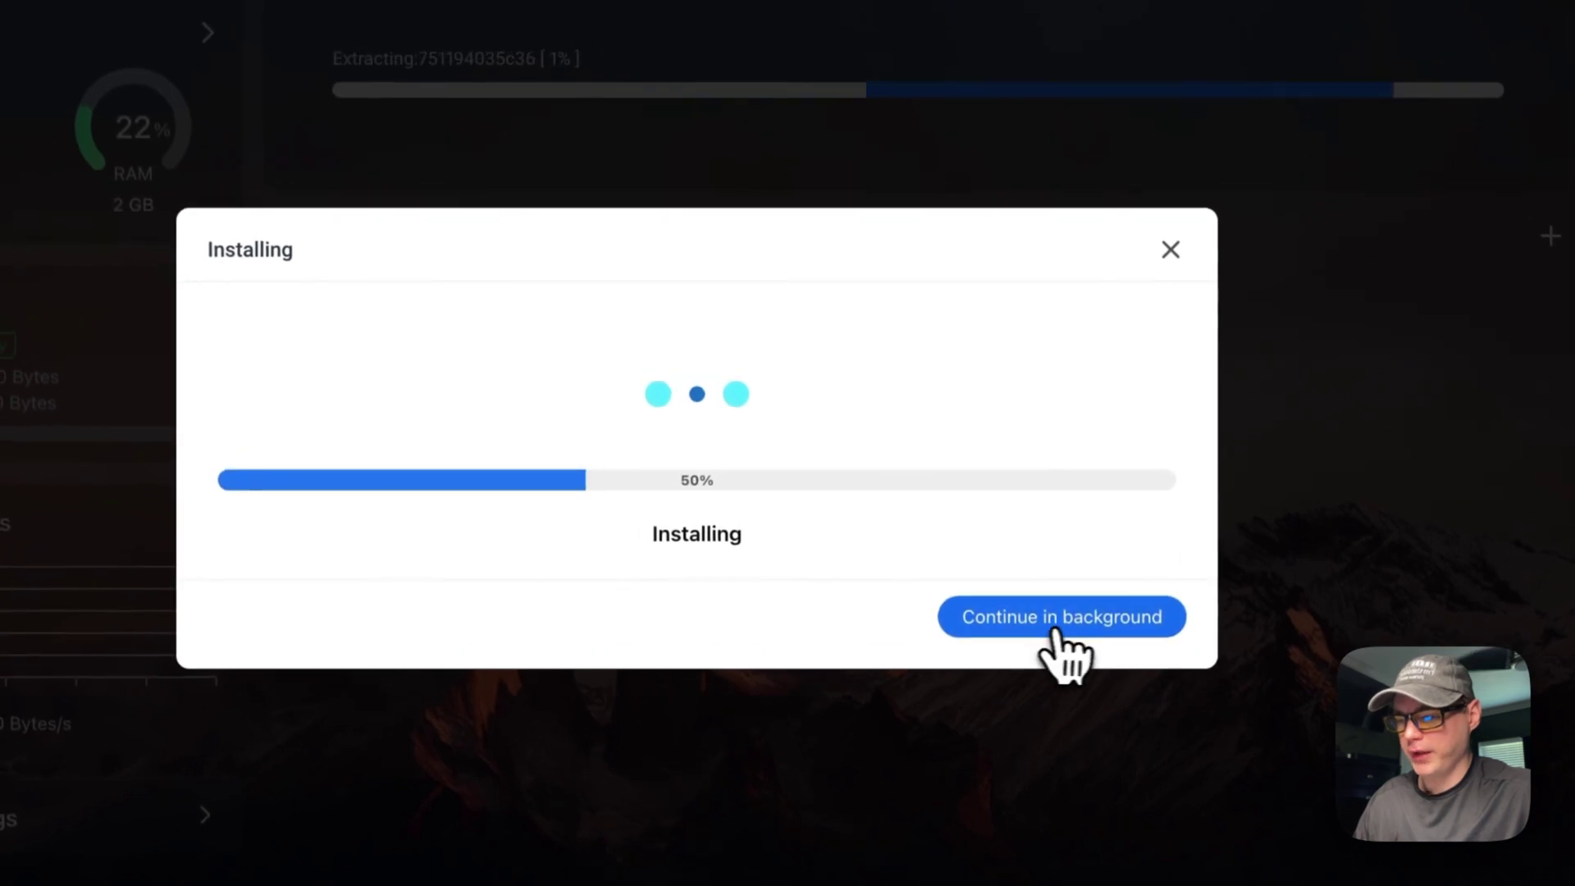
left_click(1059, 621)
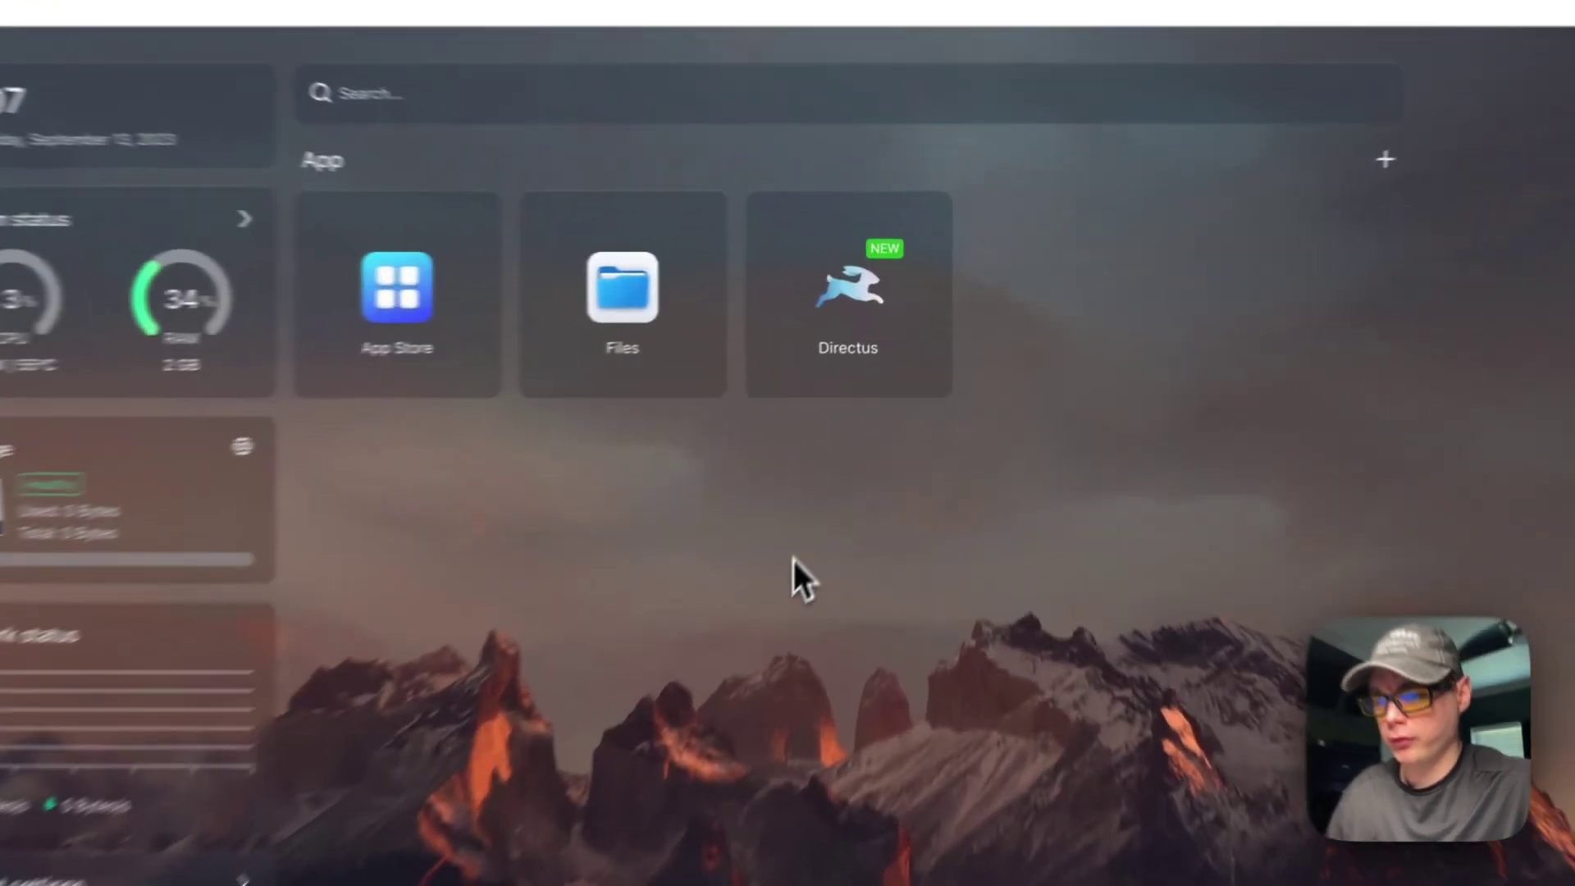
Step: Write and save the tip note 'test' for the Directus app
mouse_move(945, 242)
left_click(900, 355)
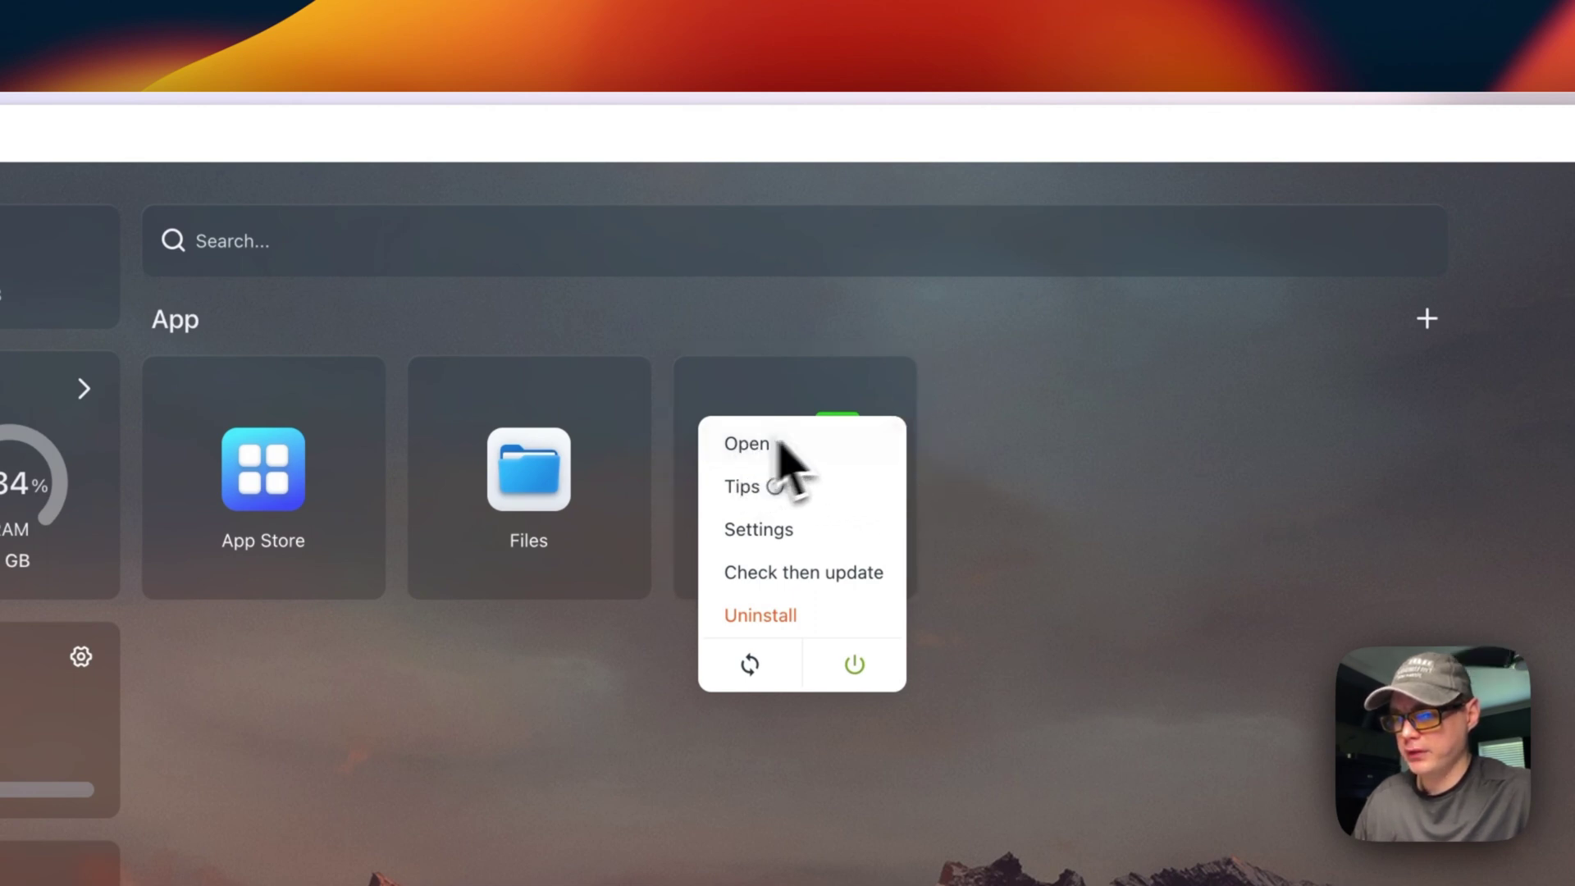
left_click(800, 489)
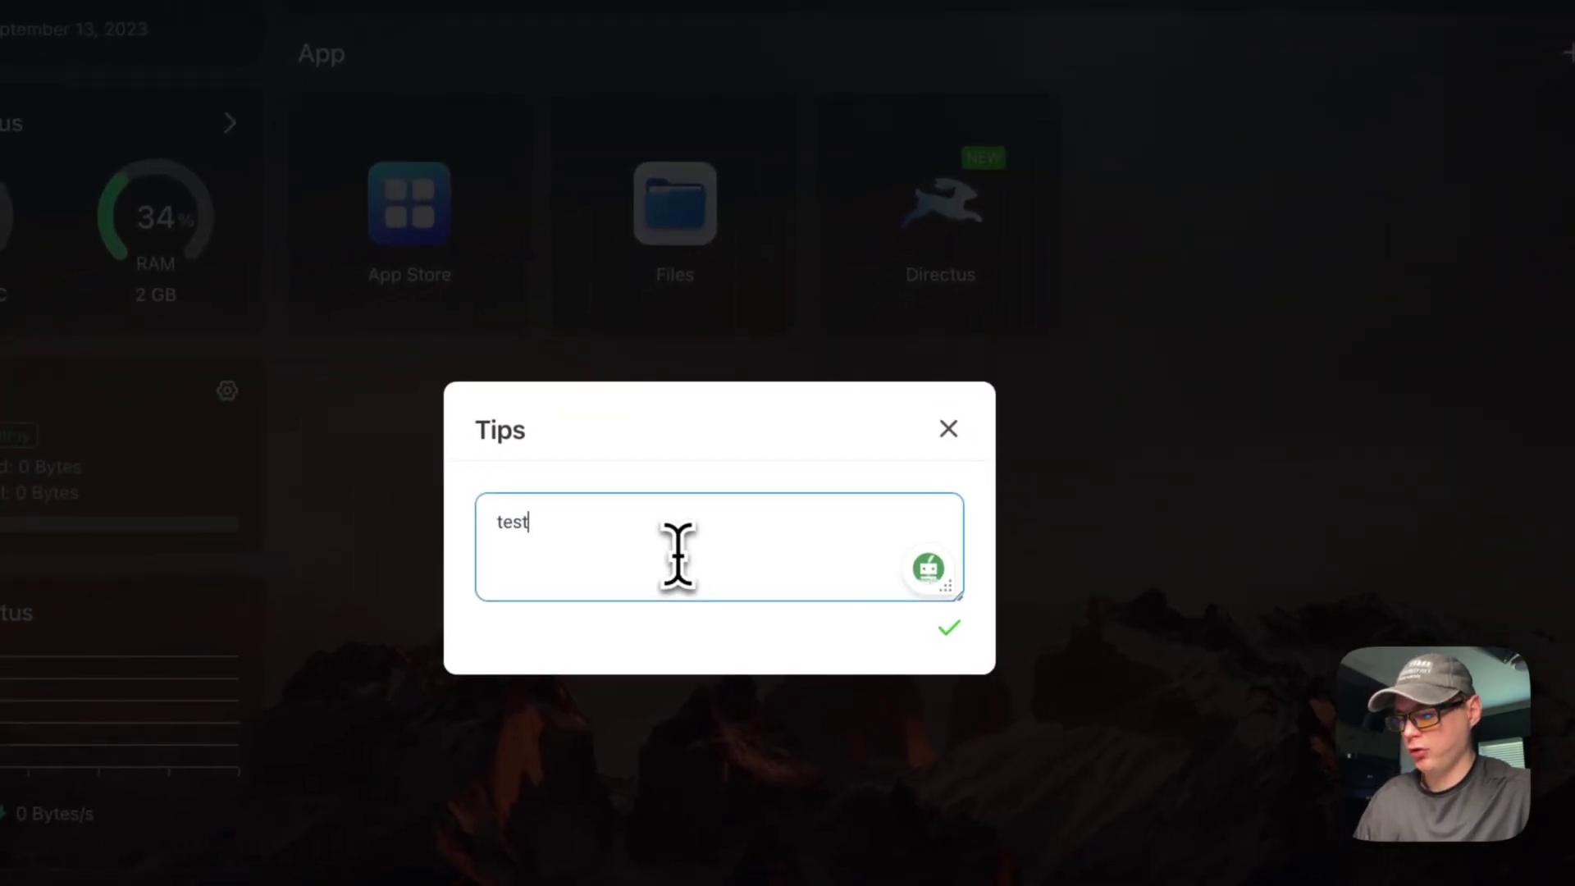
left_click(926, 638)
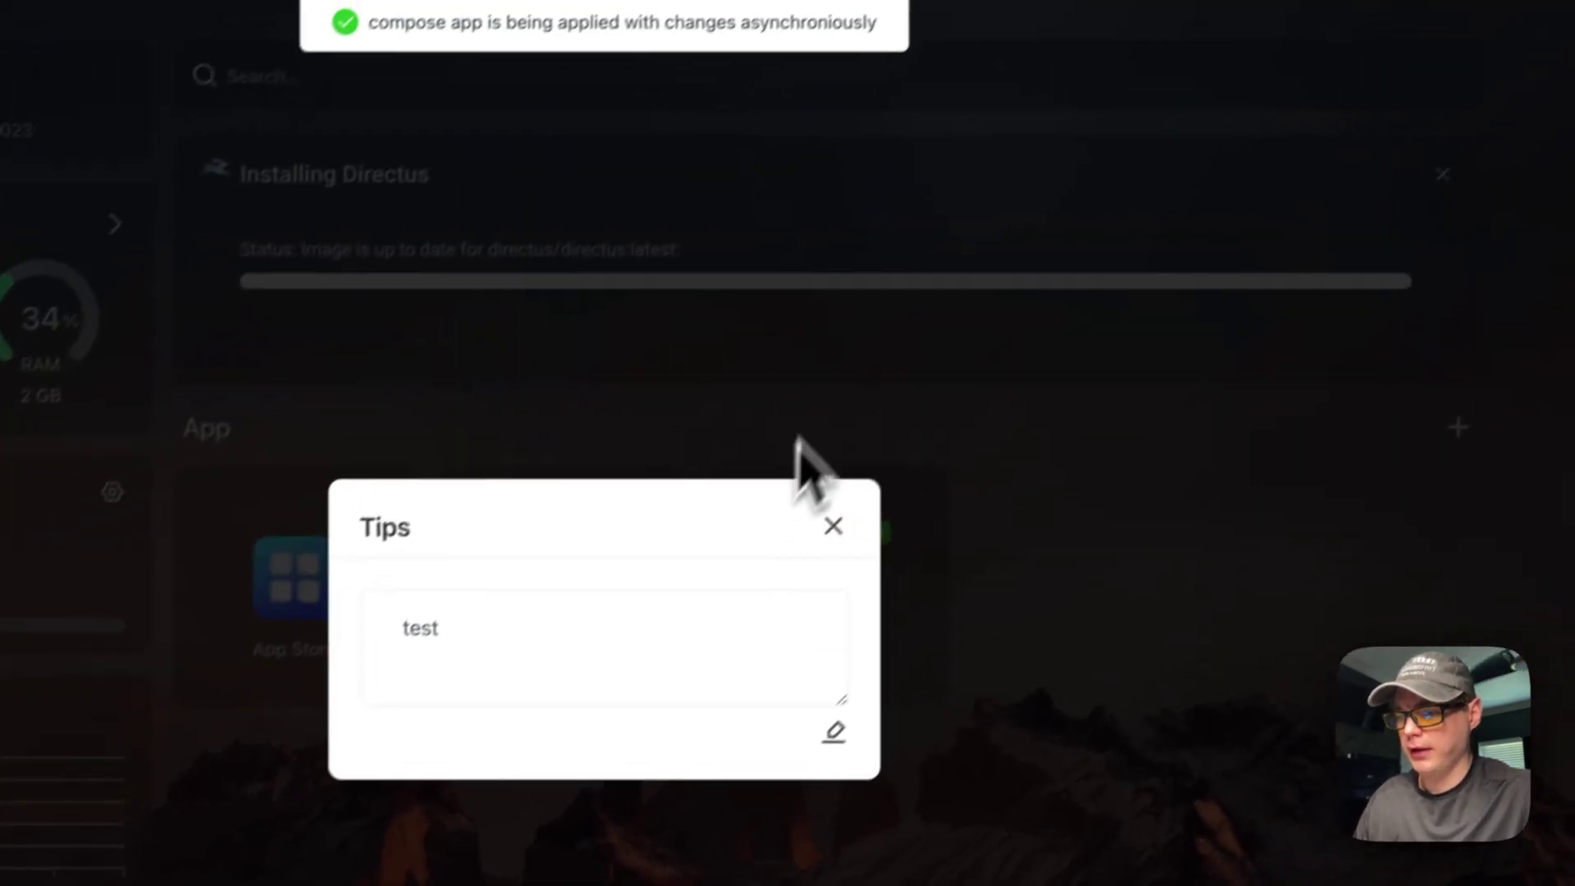
left_click(874, 598)
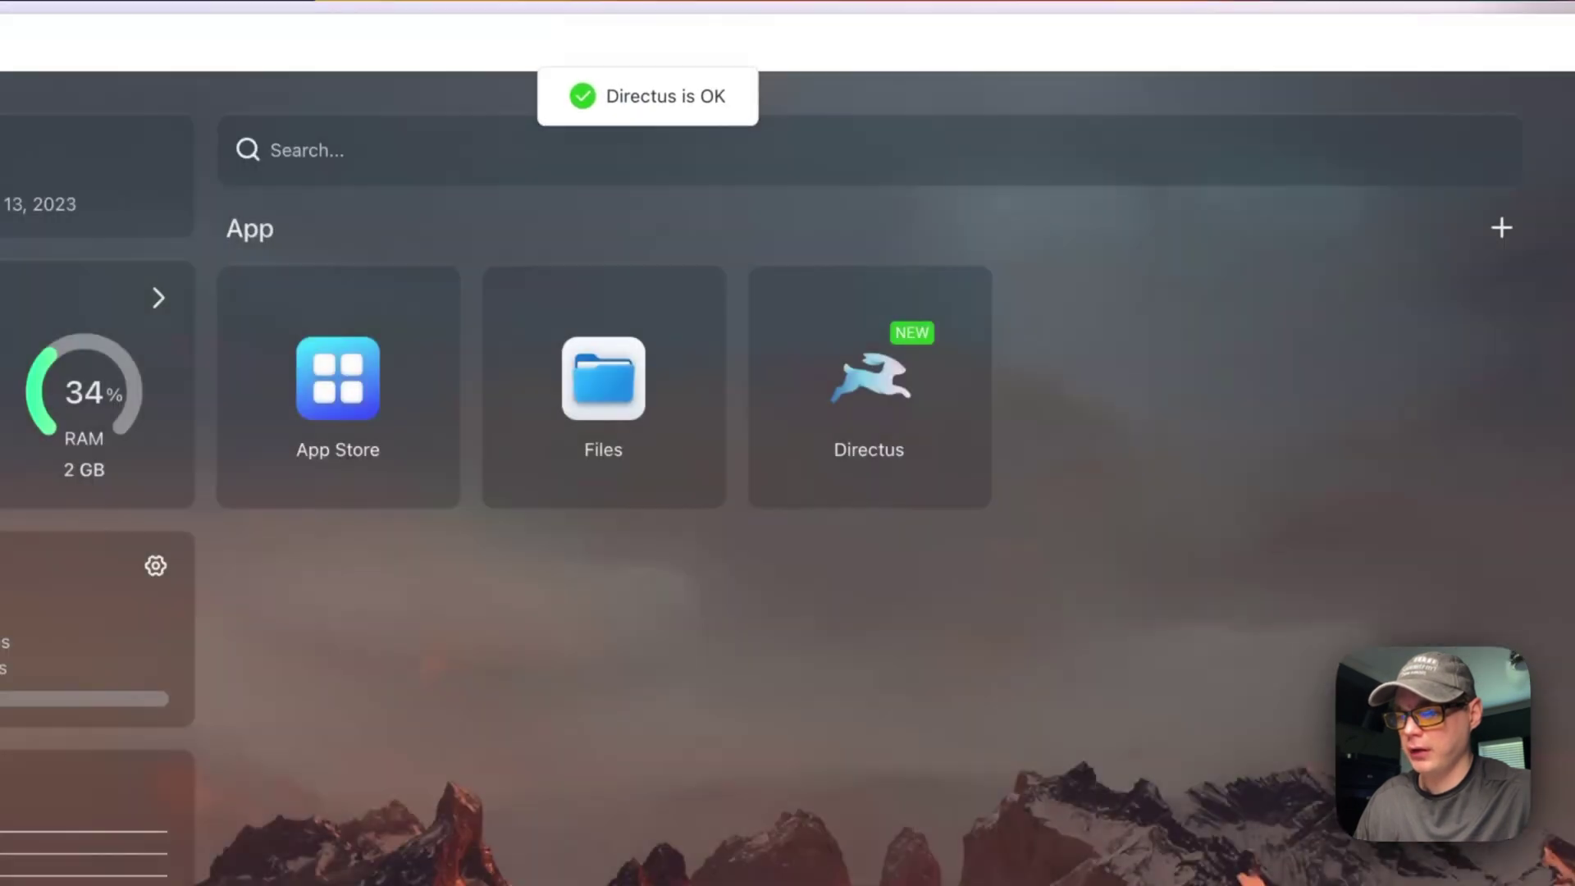
Step: Reopen the Directus tip to confirm 'test' was kept, then open the container settings
left_click(896, 417)
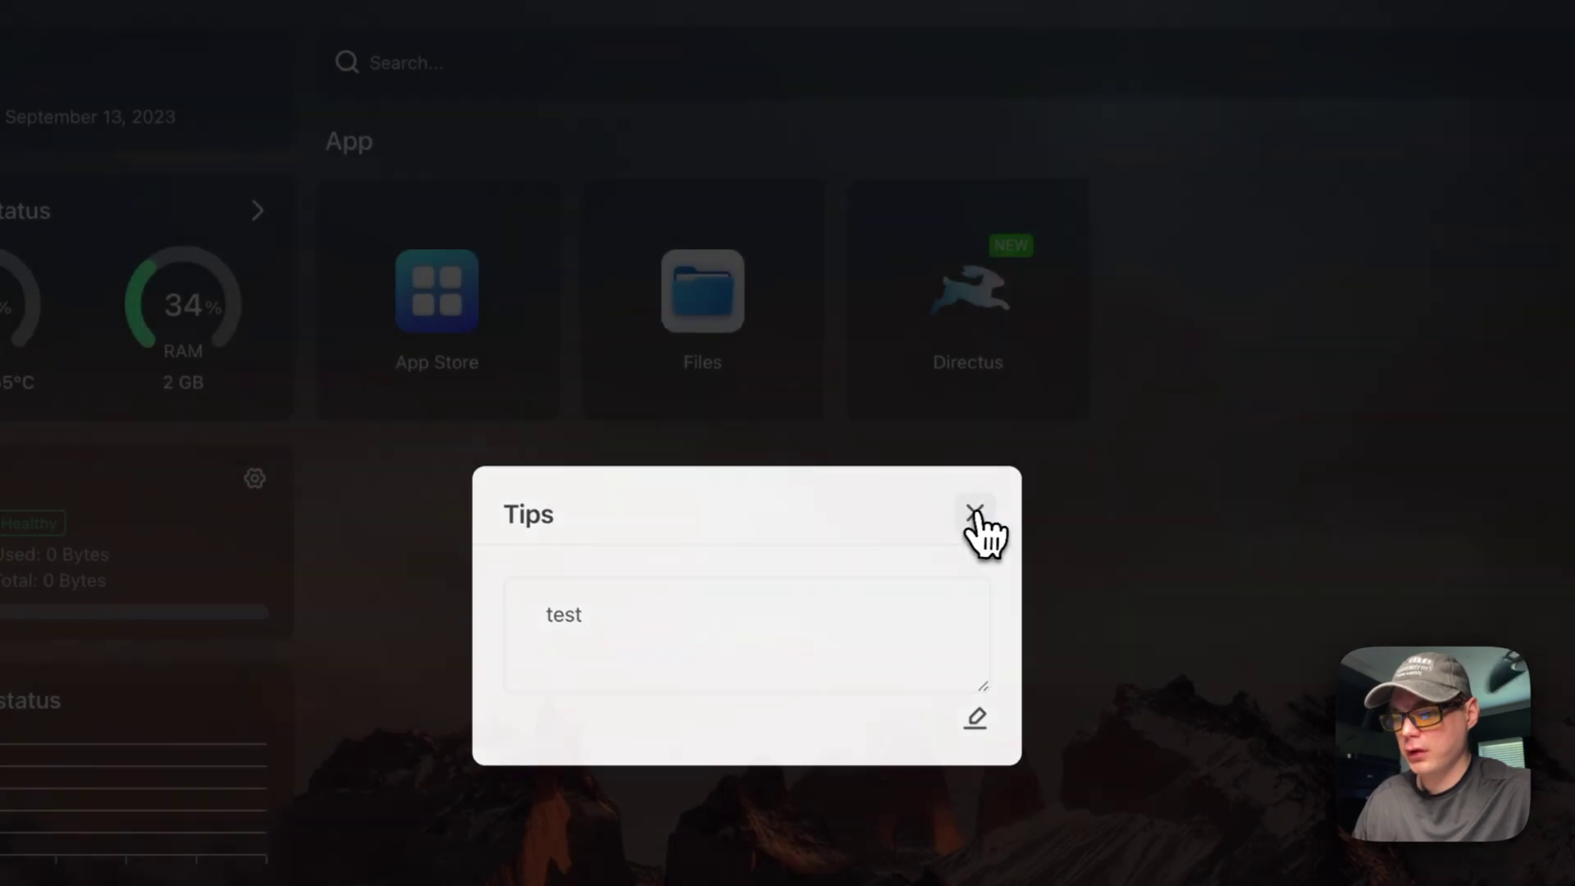
left_click(975, 513)
left_click(1062, 212)
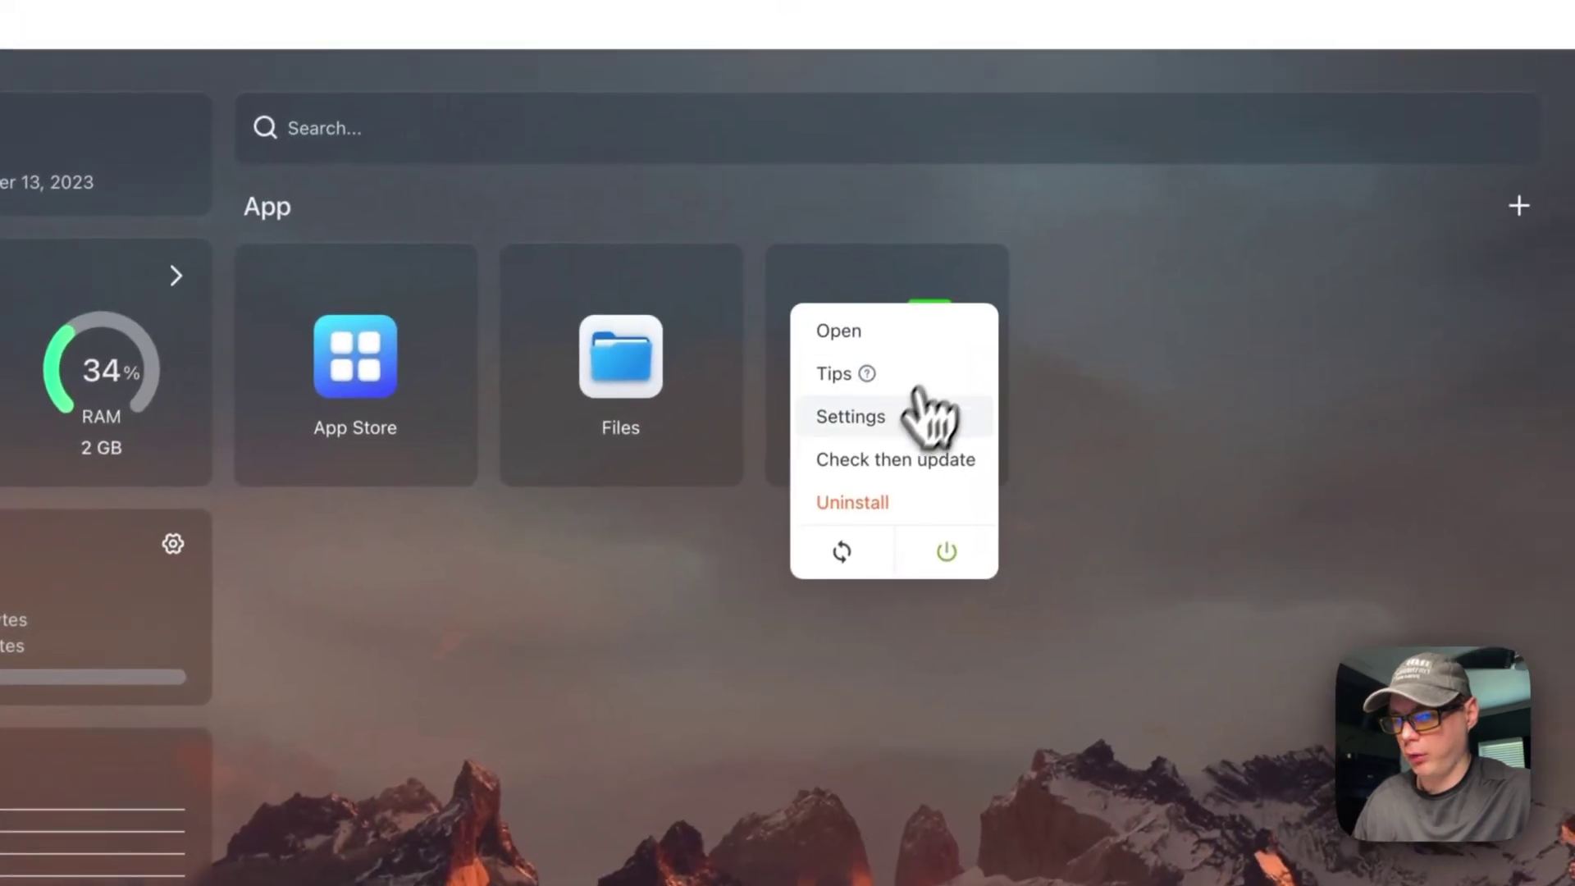
left_click(927, 414)
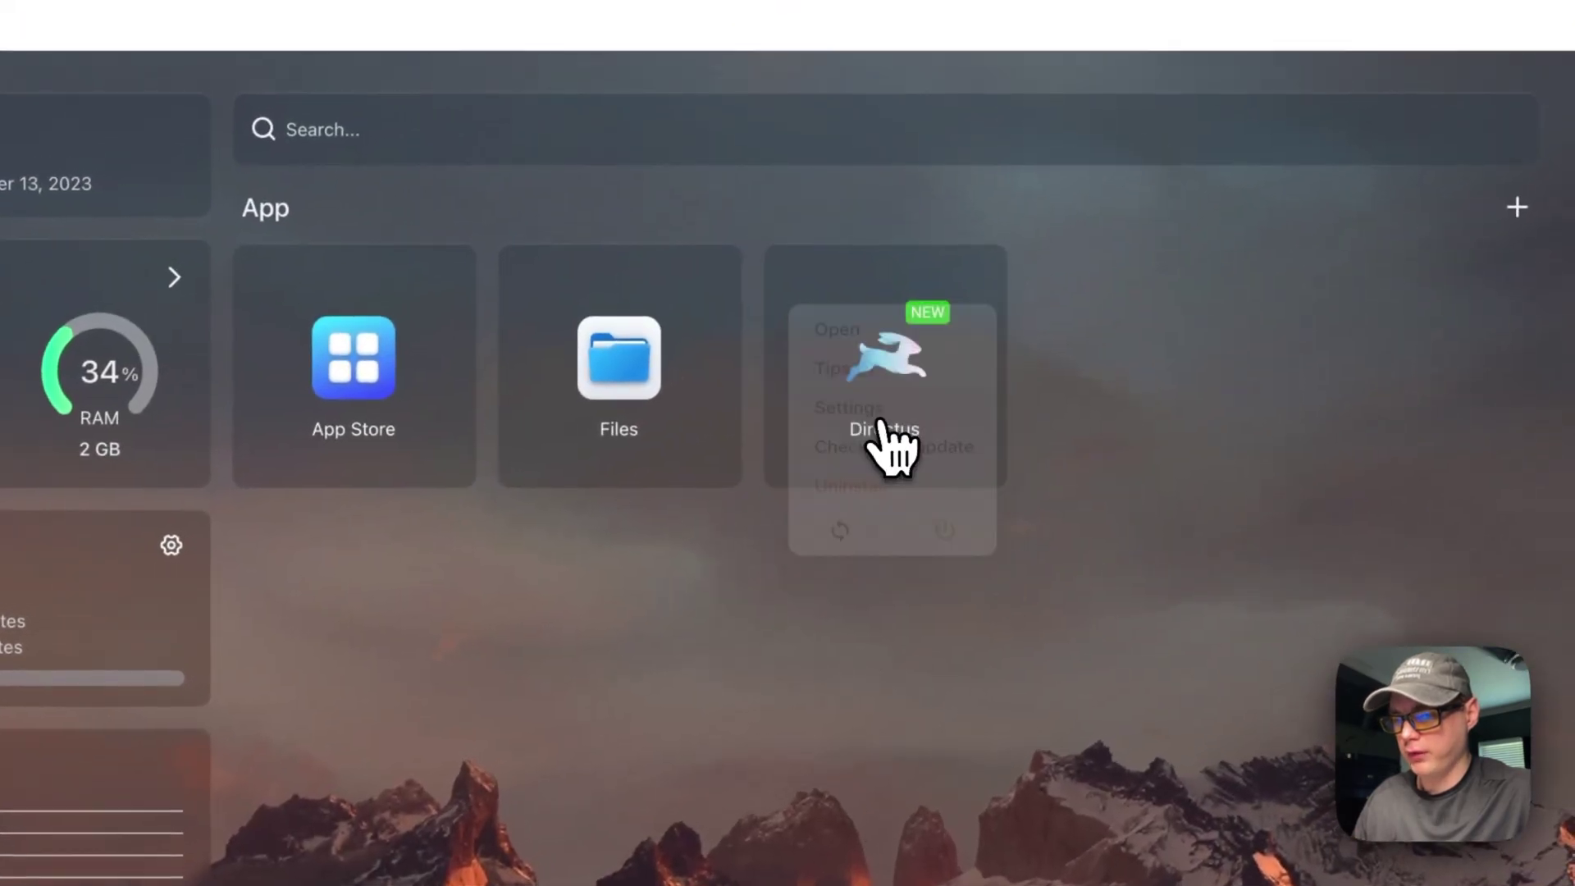
Step: Scroll through the Directus container settings to review image, port, volumes and environment variables
scroll(590, 312, "down", 15)
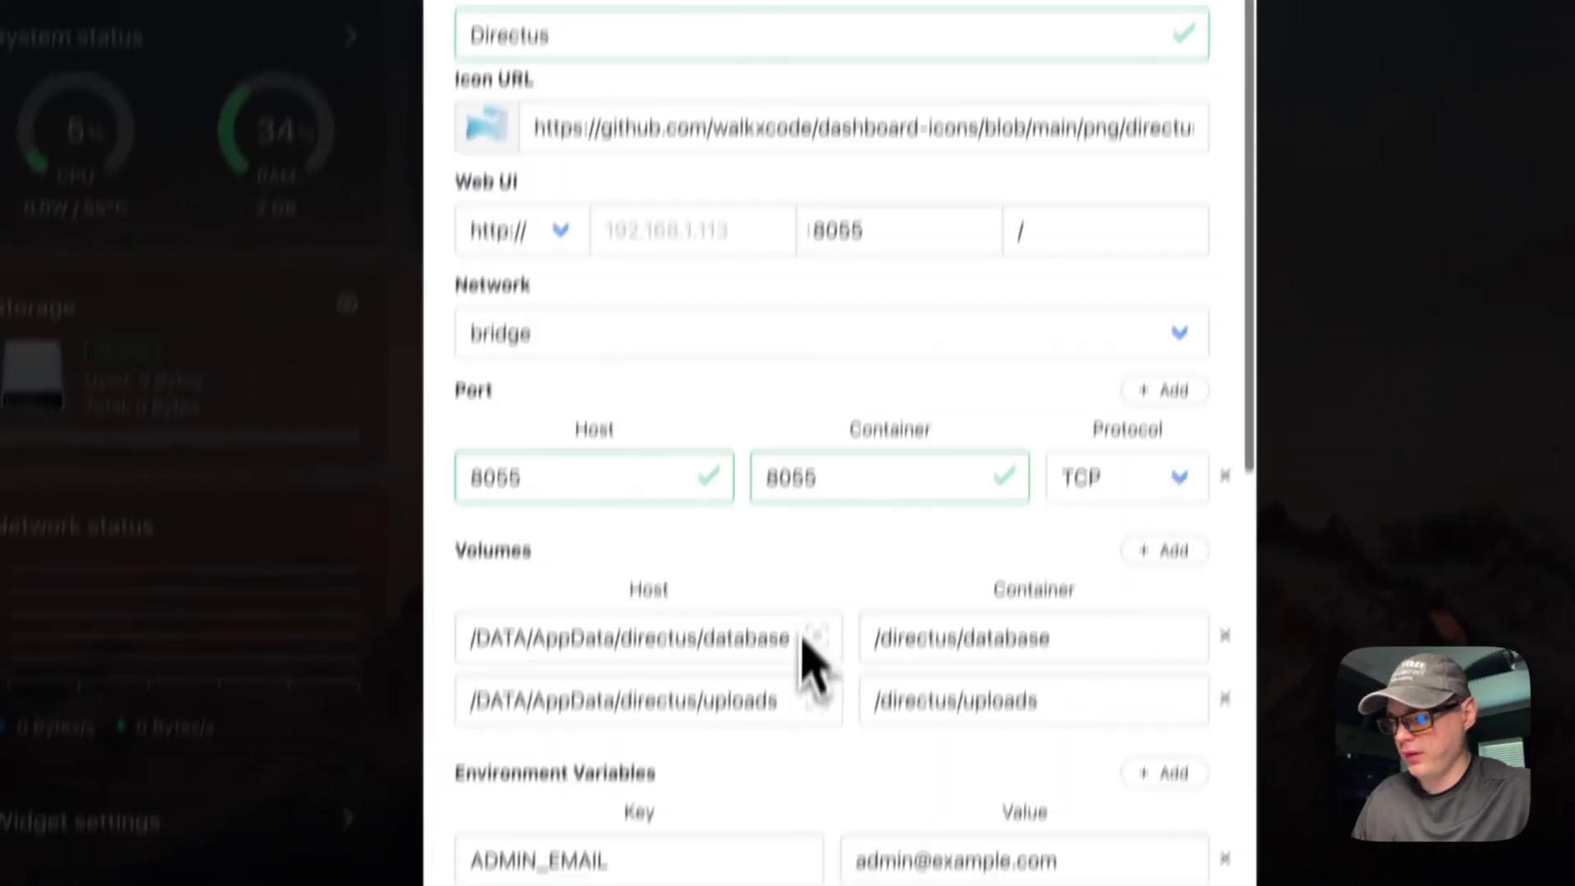
scroll(820, 583, "up", 6)
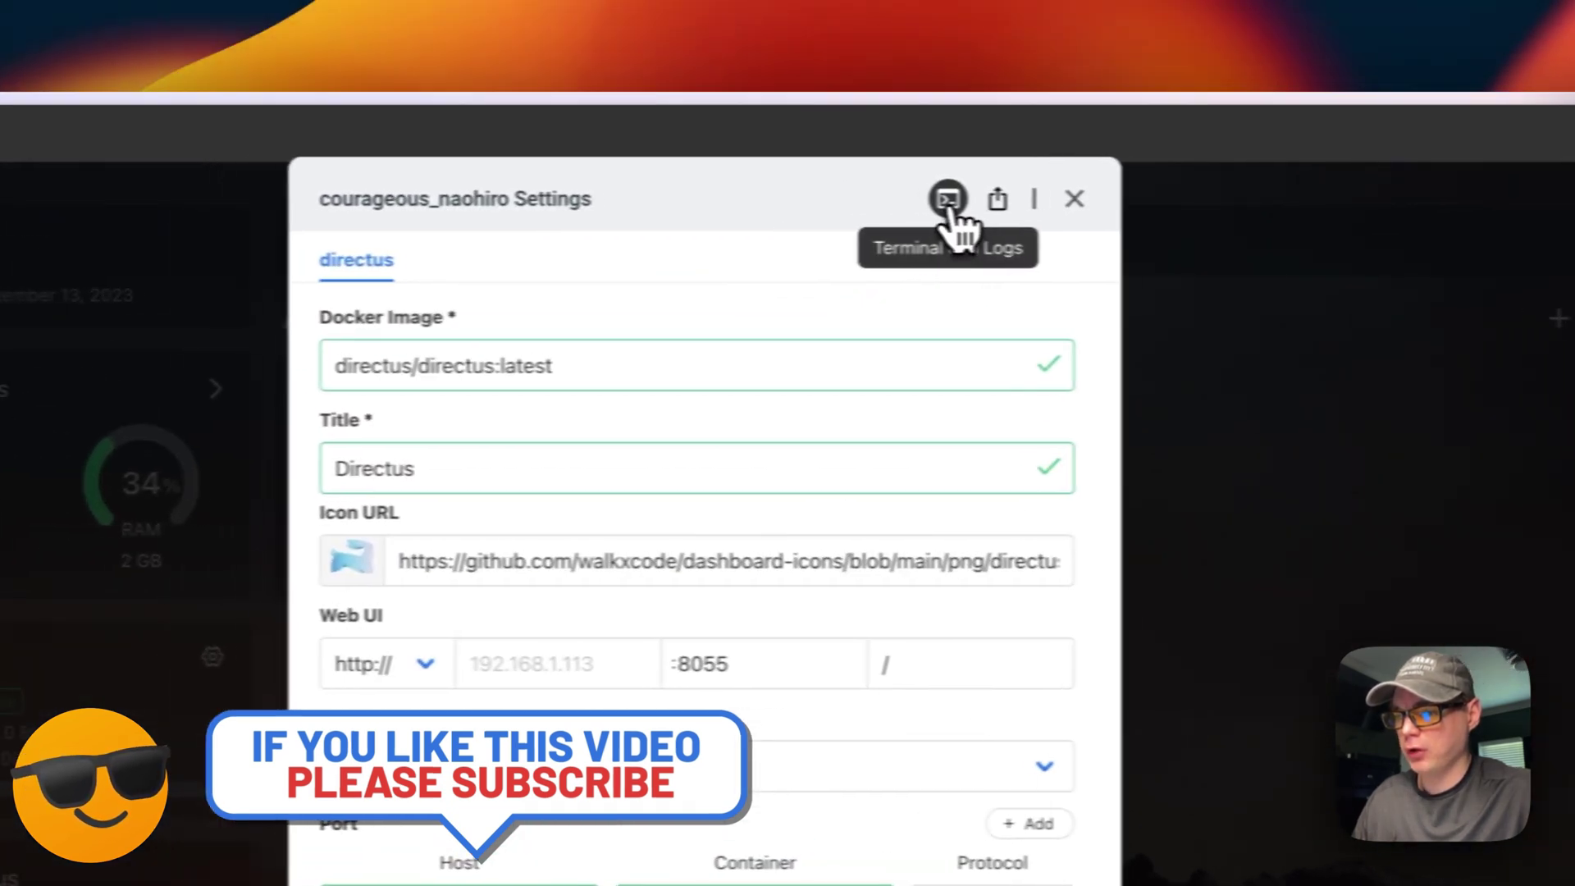
Step: Run ls in the Directus container shell to find data.db, check the server logs, then close both dialogs
left_click(868, 195)
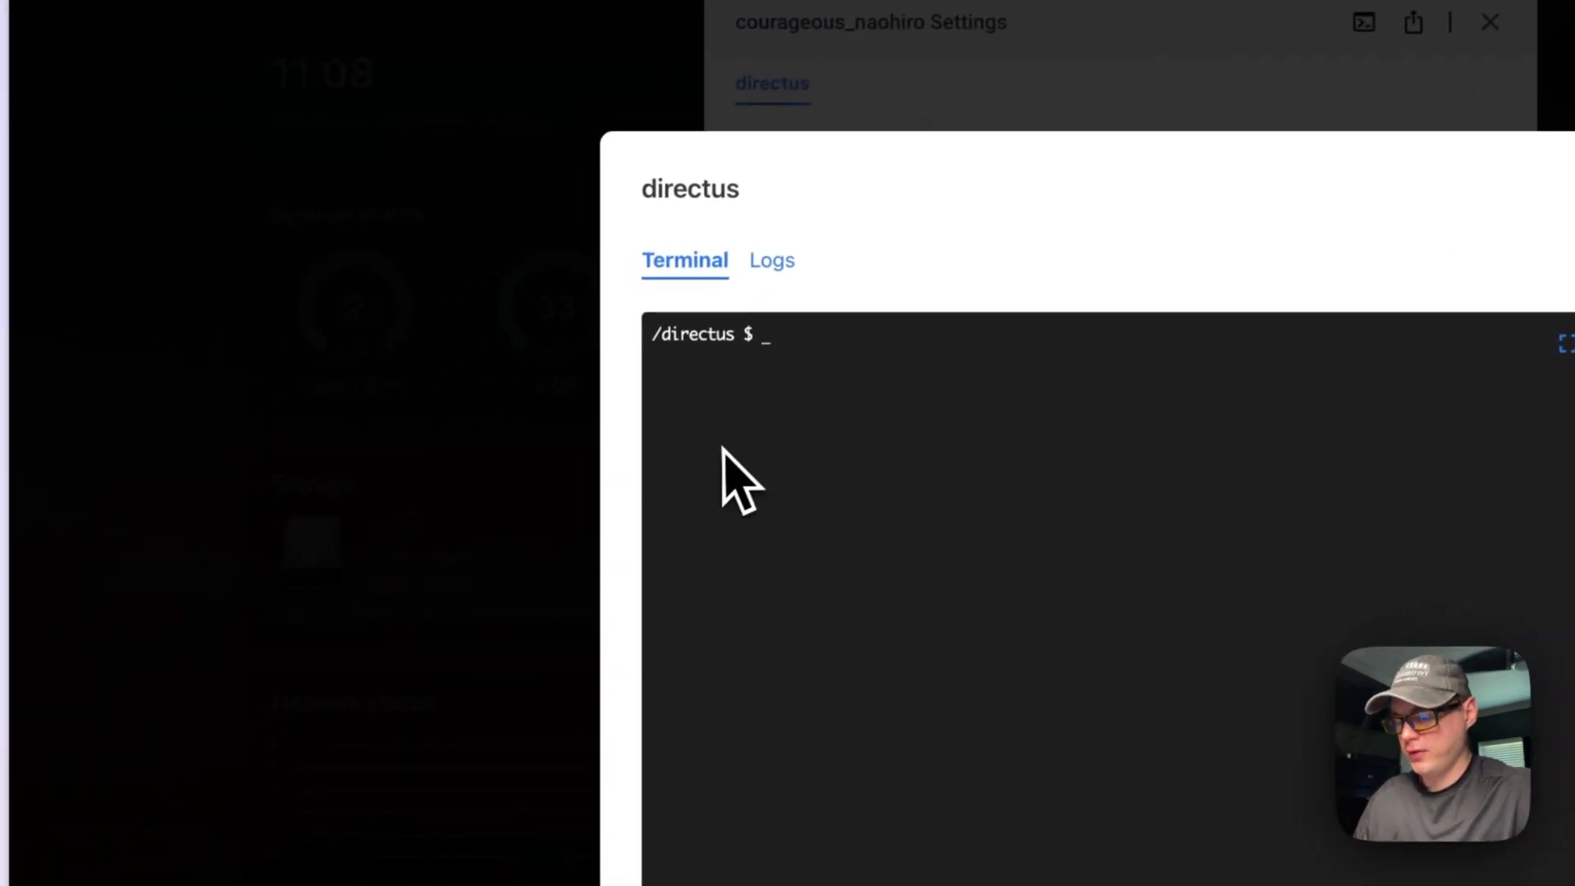
type("ls")
key("Return")
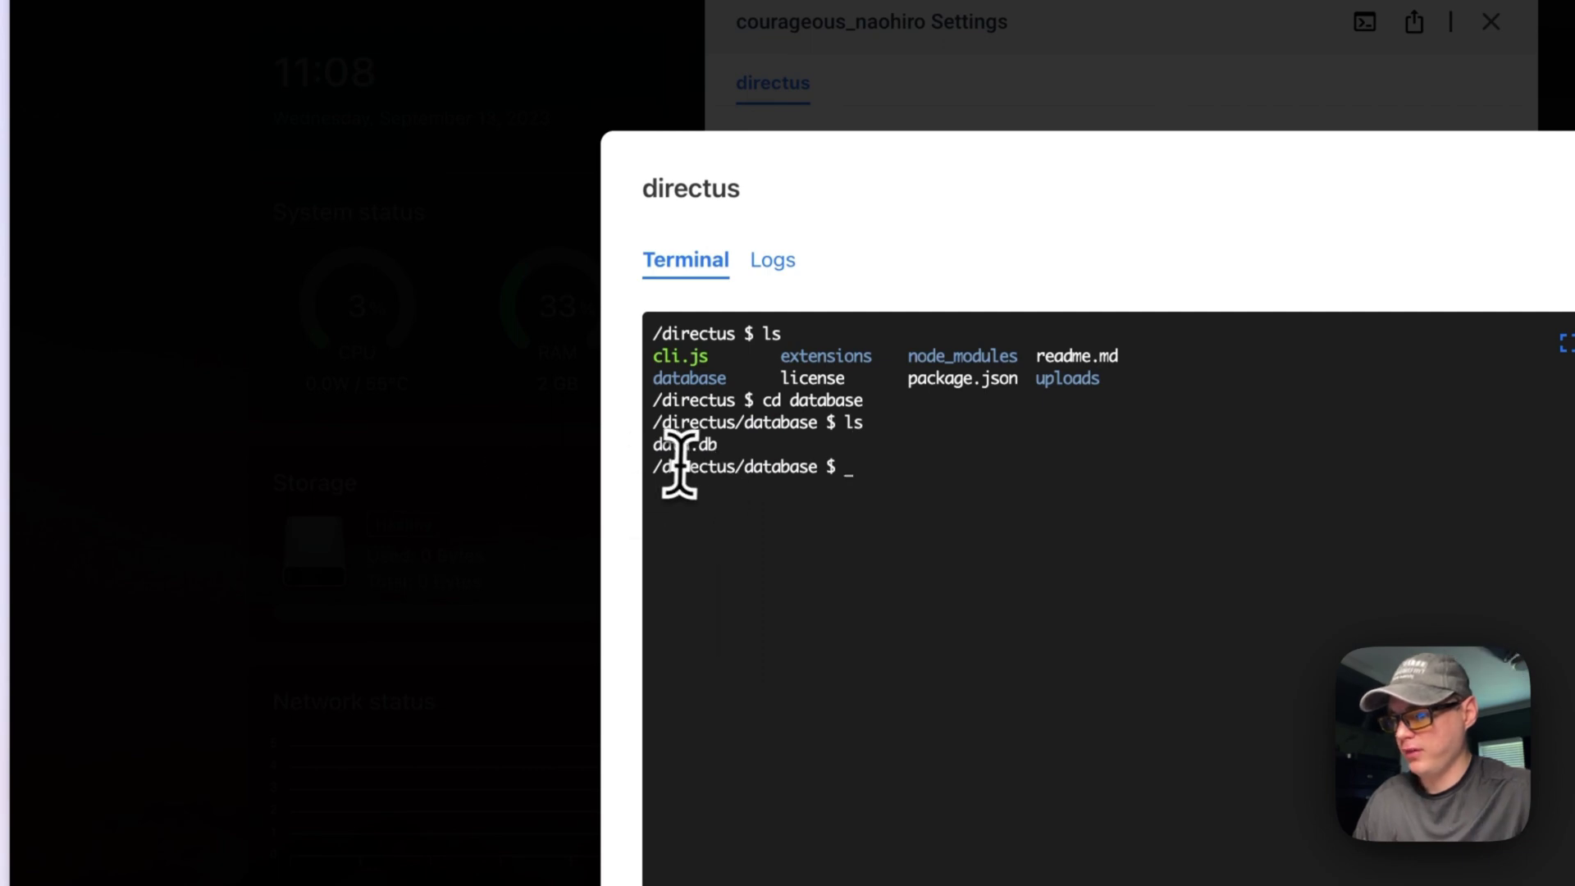
left_click_drag(654, 443, 812, 445)
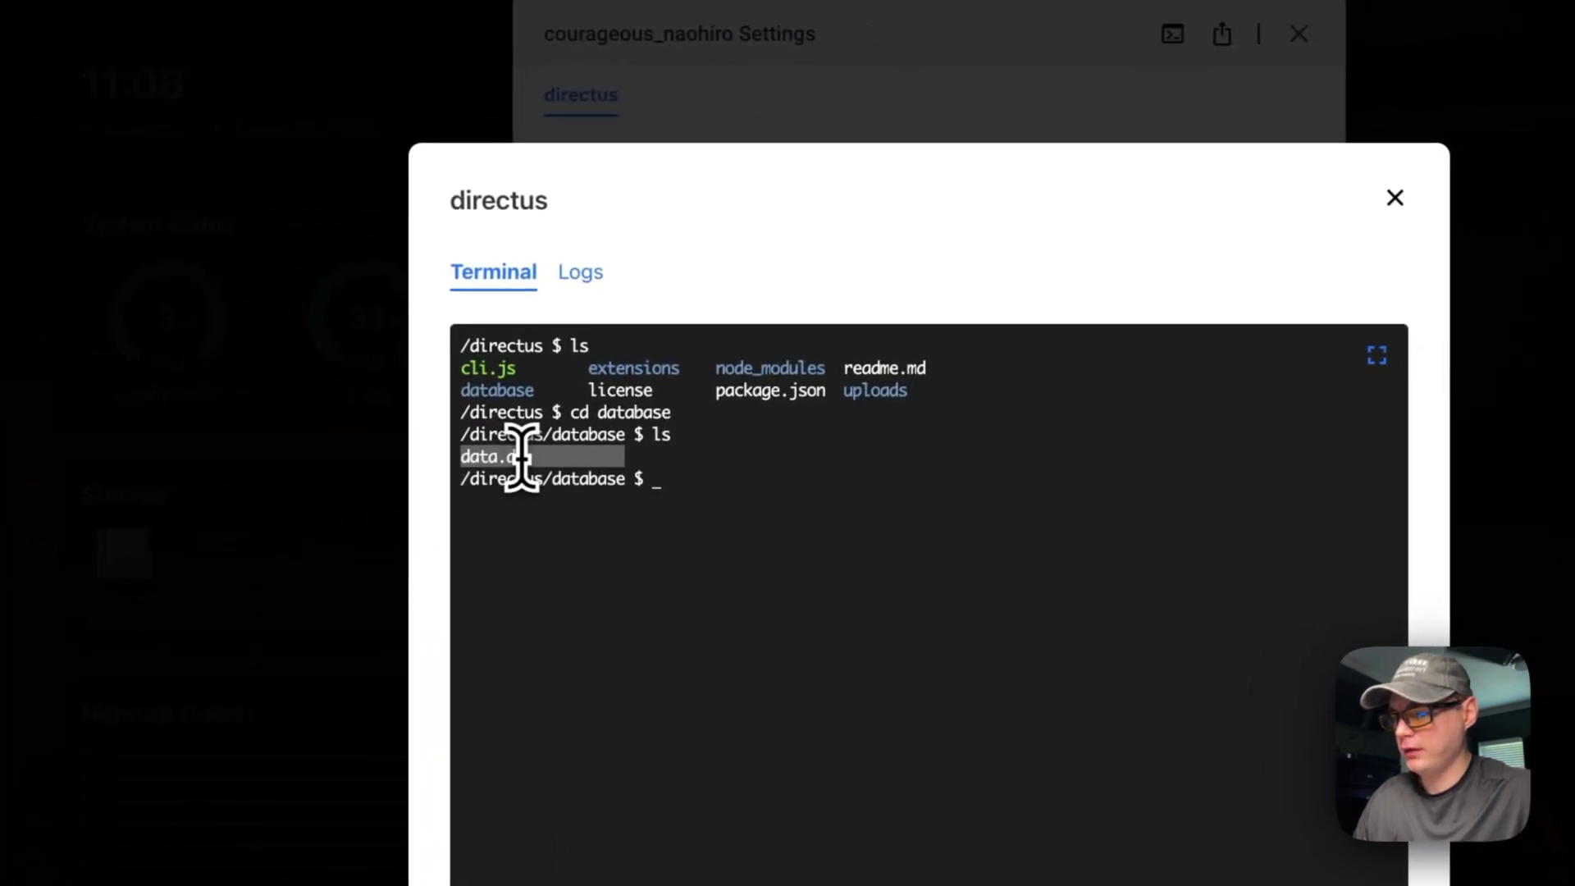
left_click(580, 273)
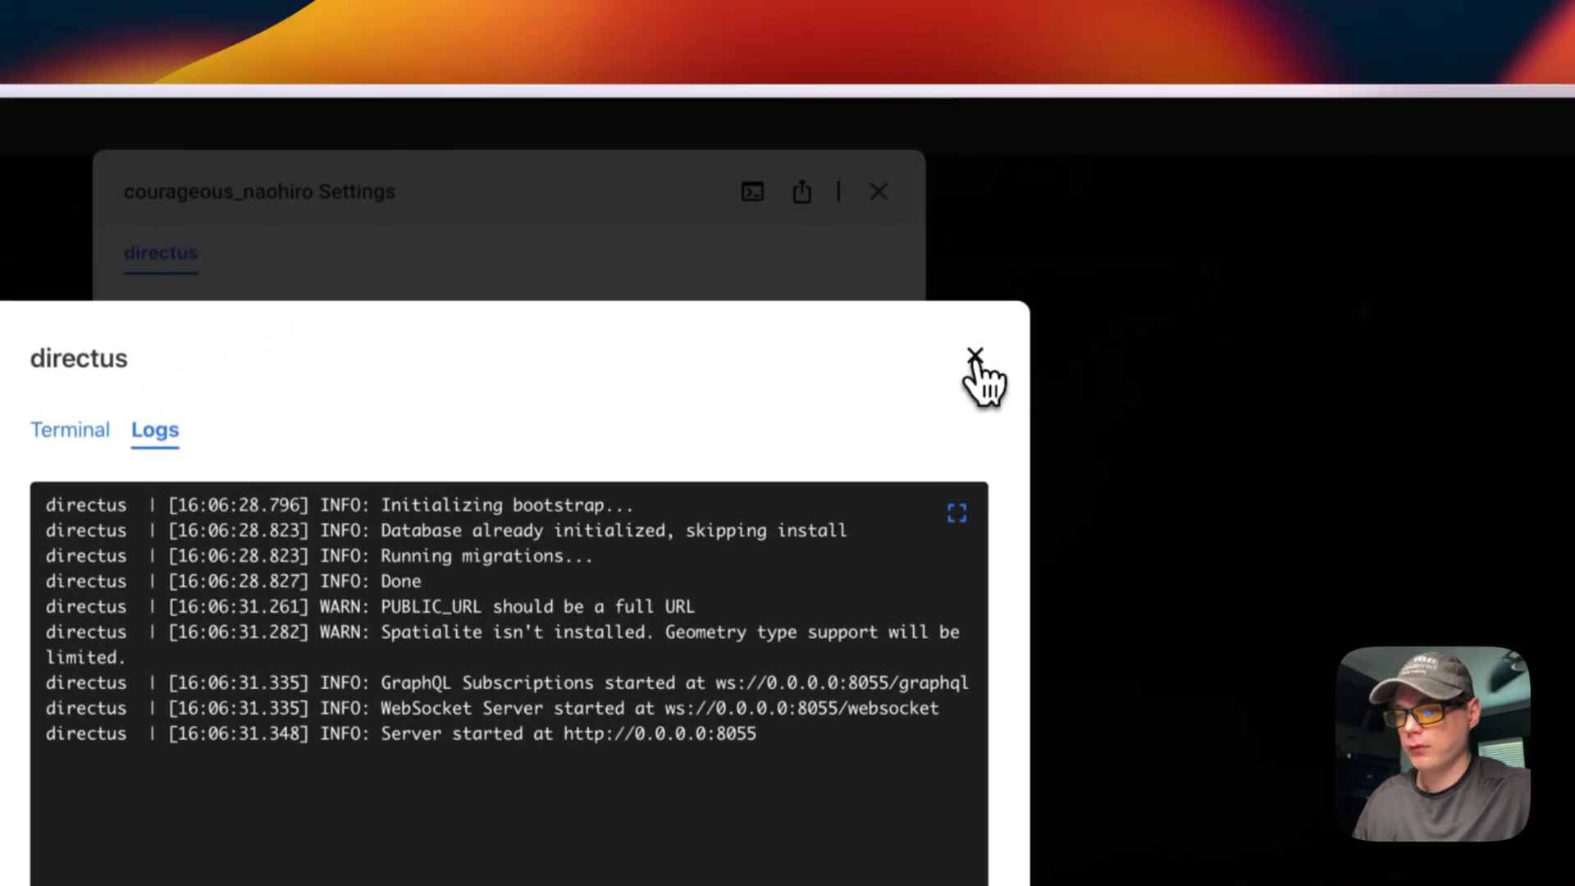
left_click(1164, 192)
left_click(886, 200)
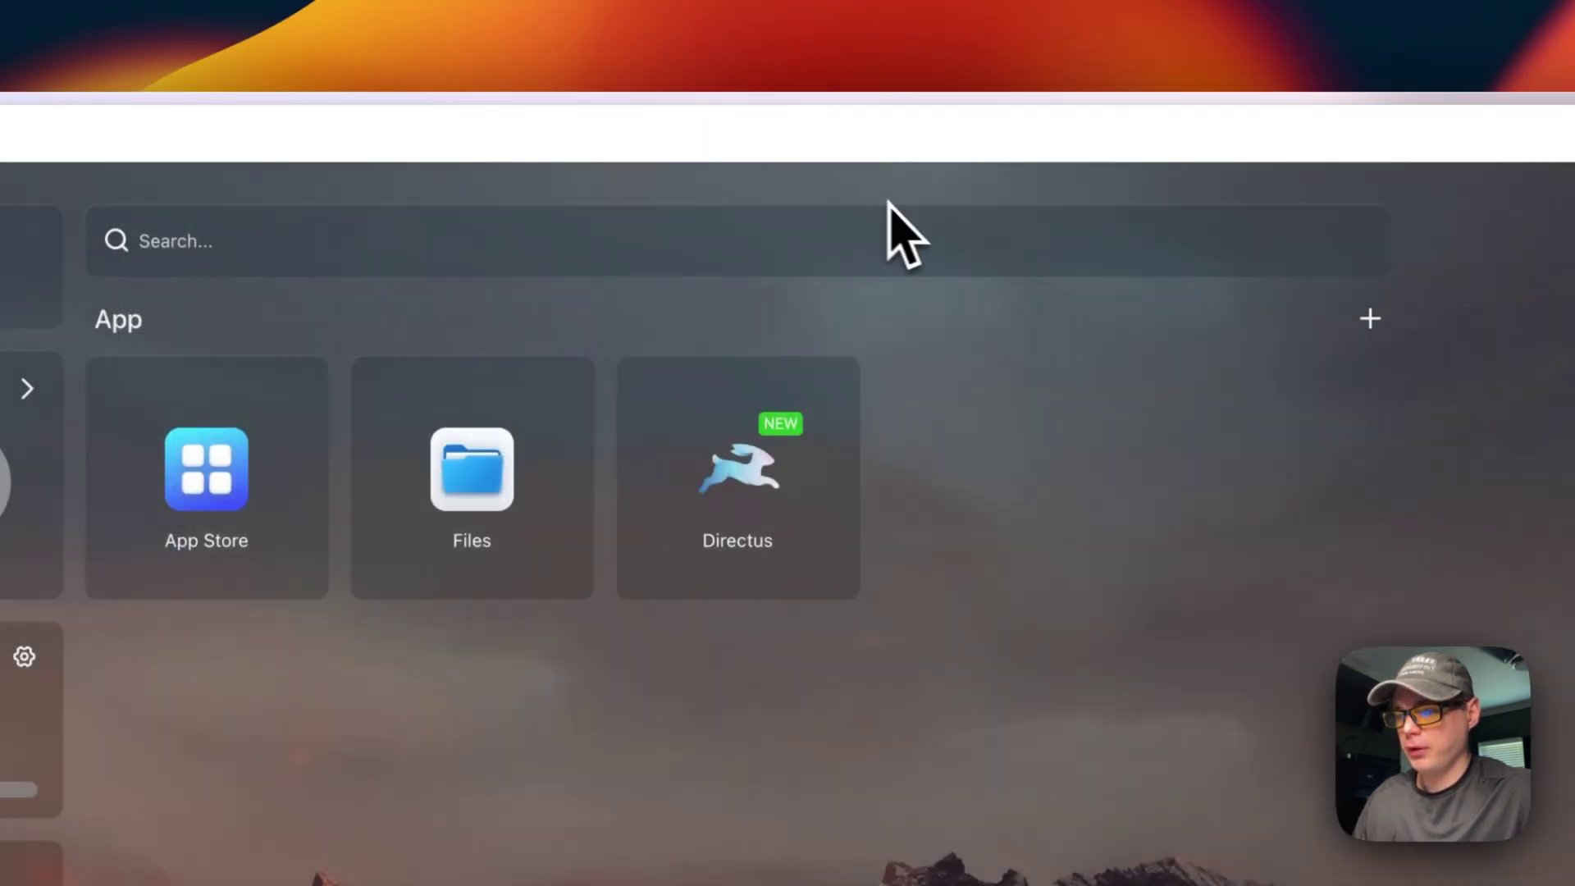
Step: Run 'Check then update' on the Directus tile and confirm it reports up to date
left_click(834, 391)
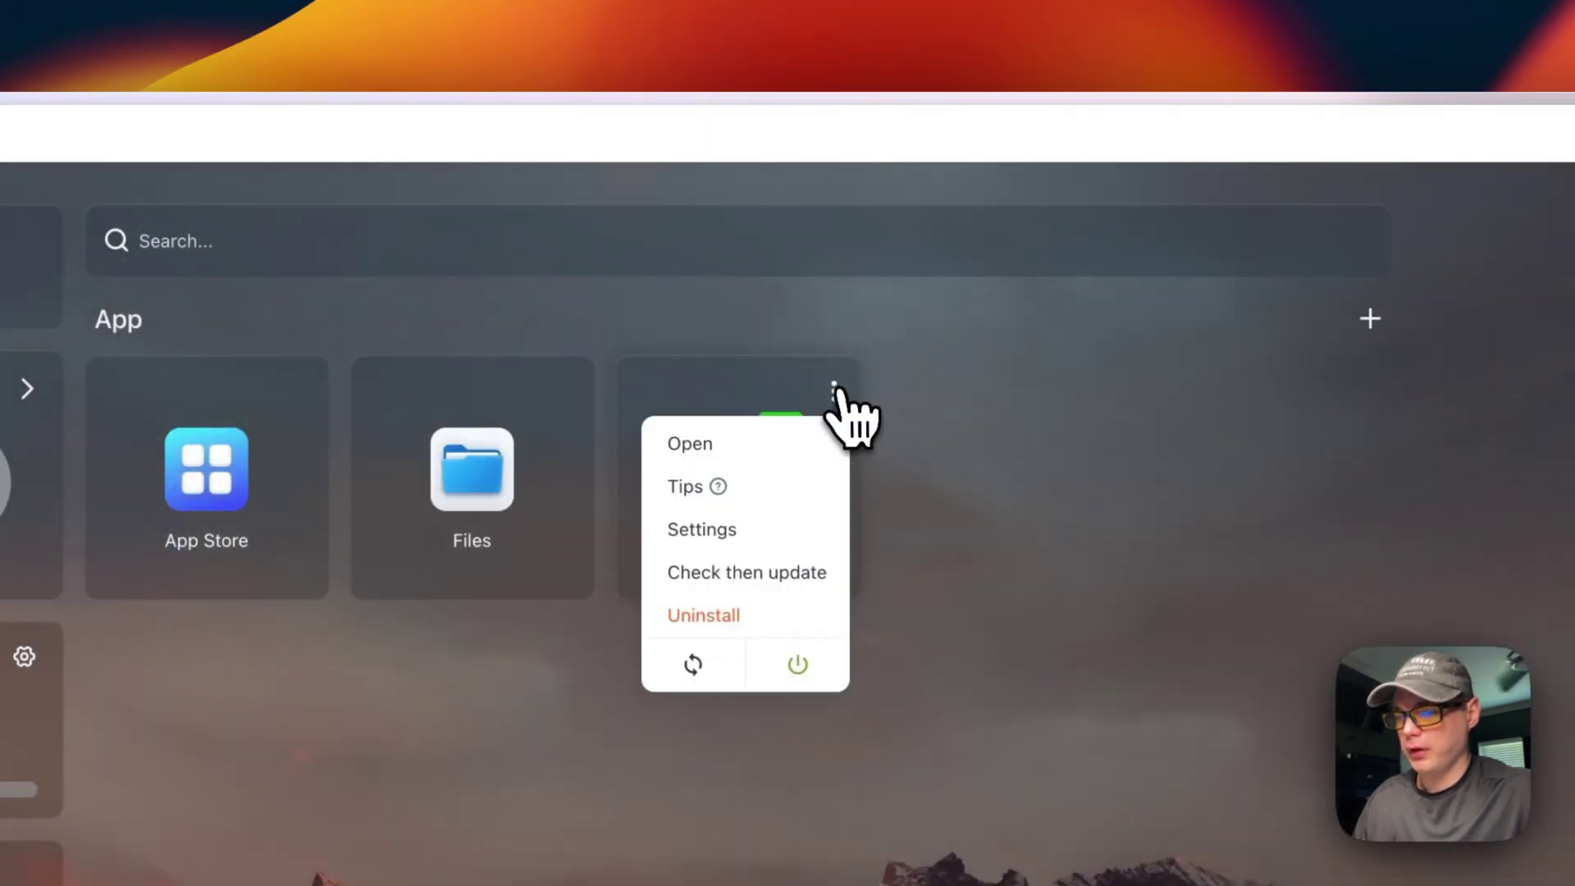
left_click(712, 573)
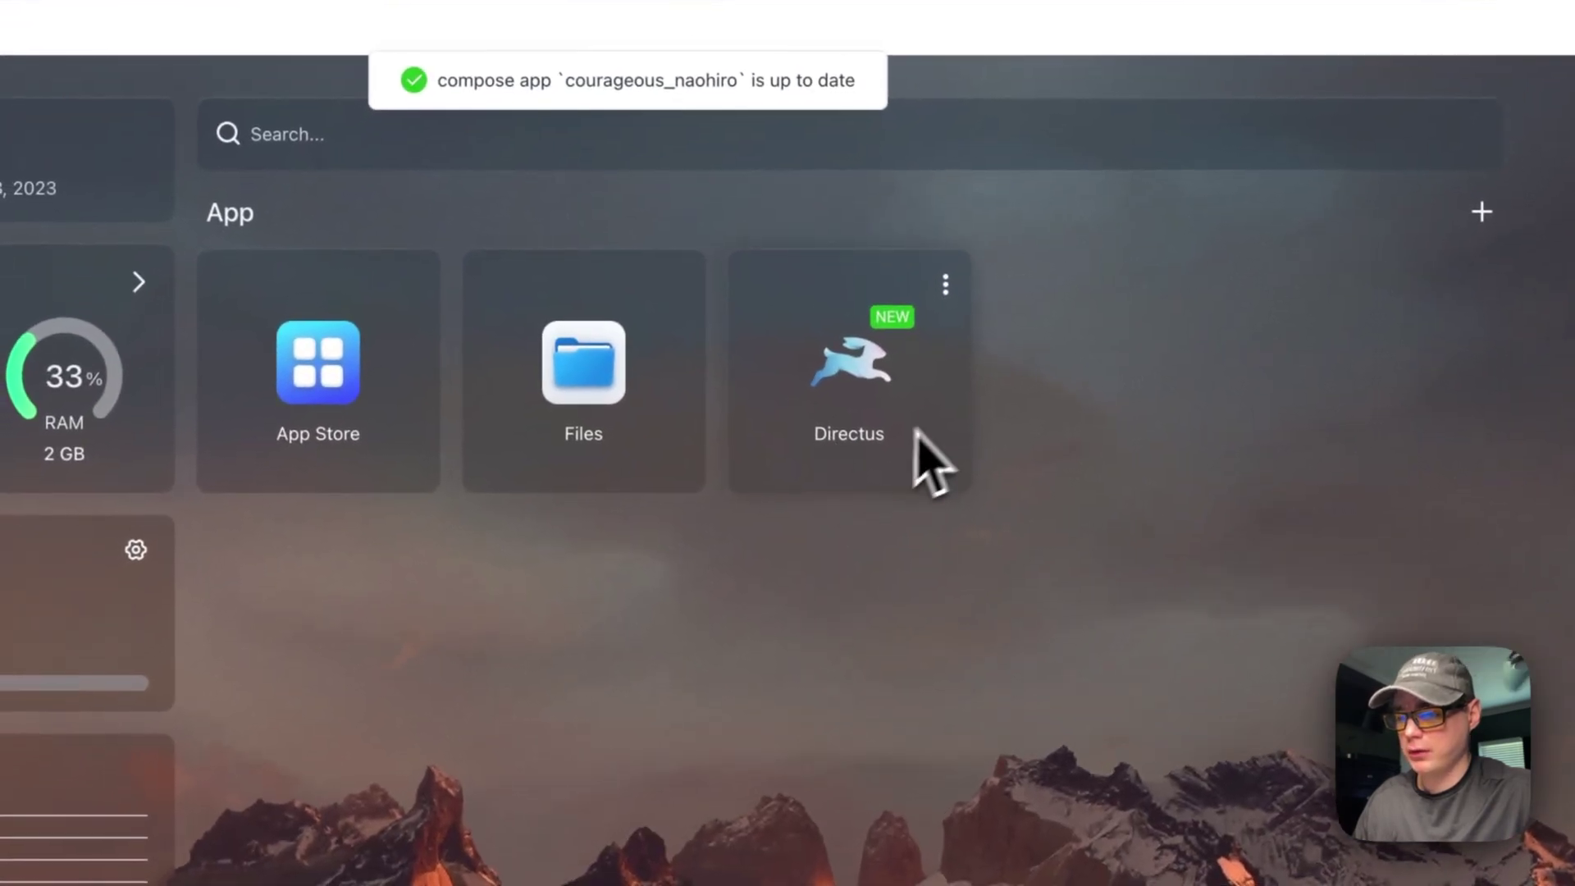
left_click(940, 289)
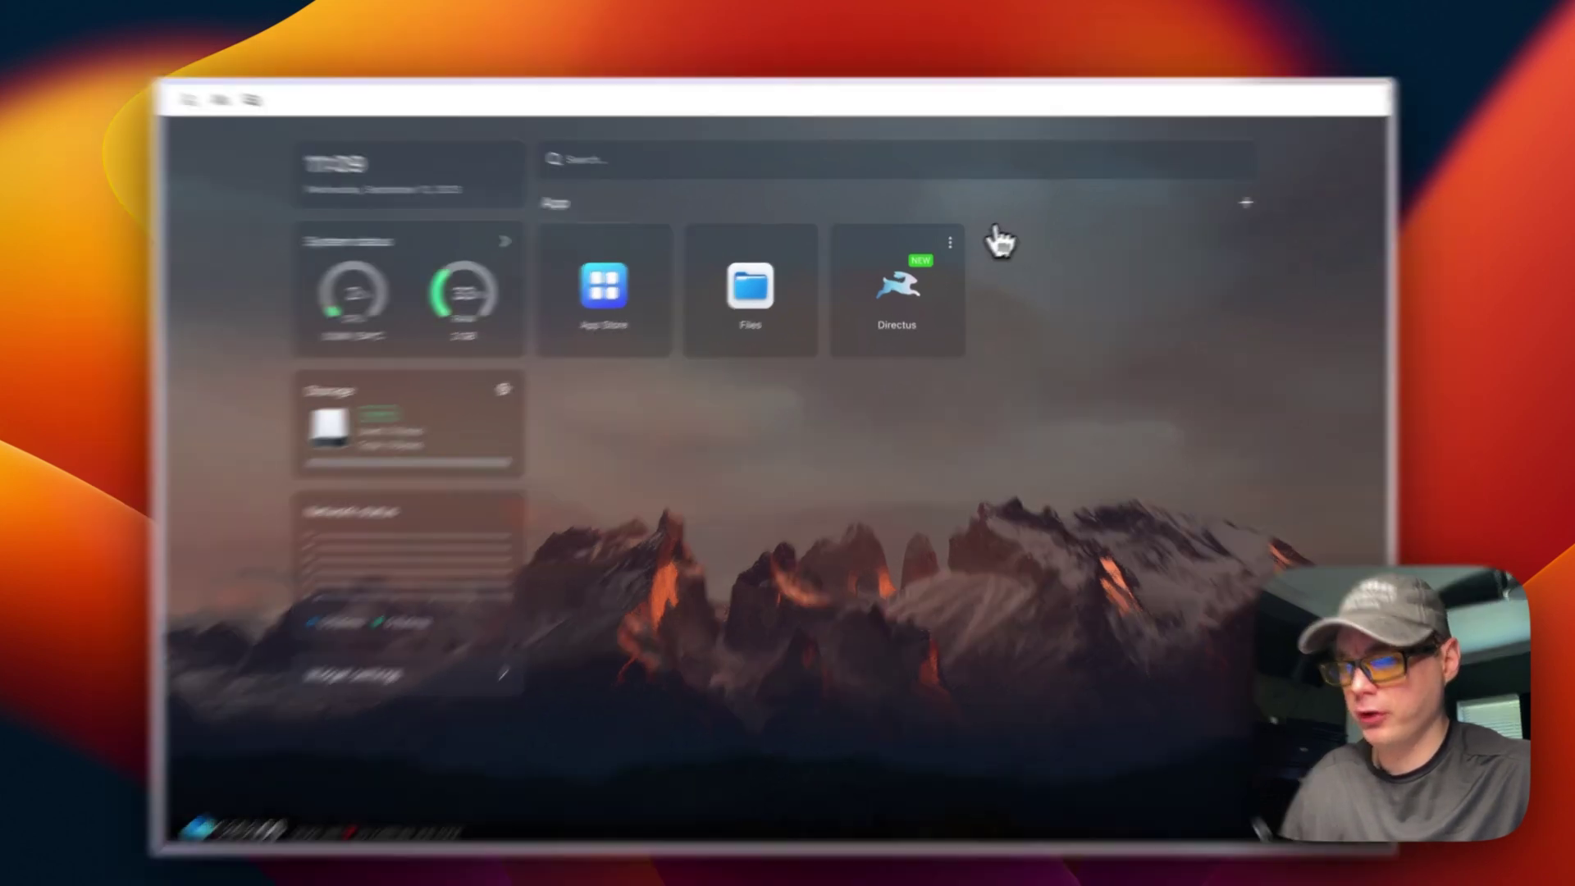
left_click(946, 251)
left_click(911, 391)
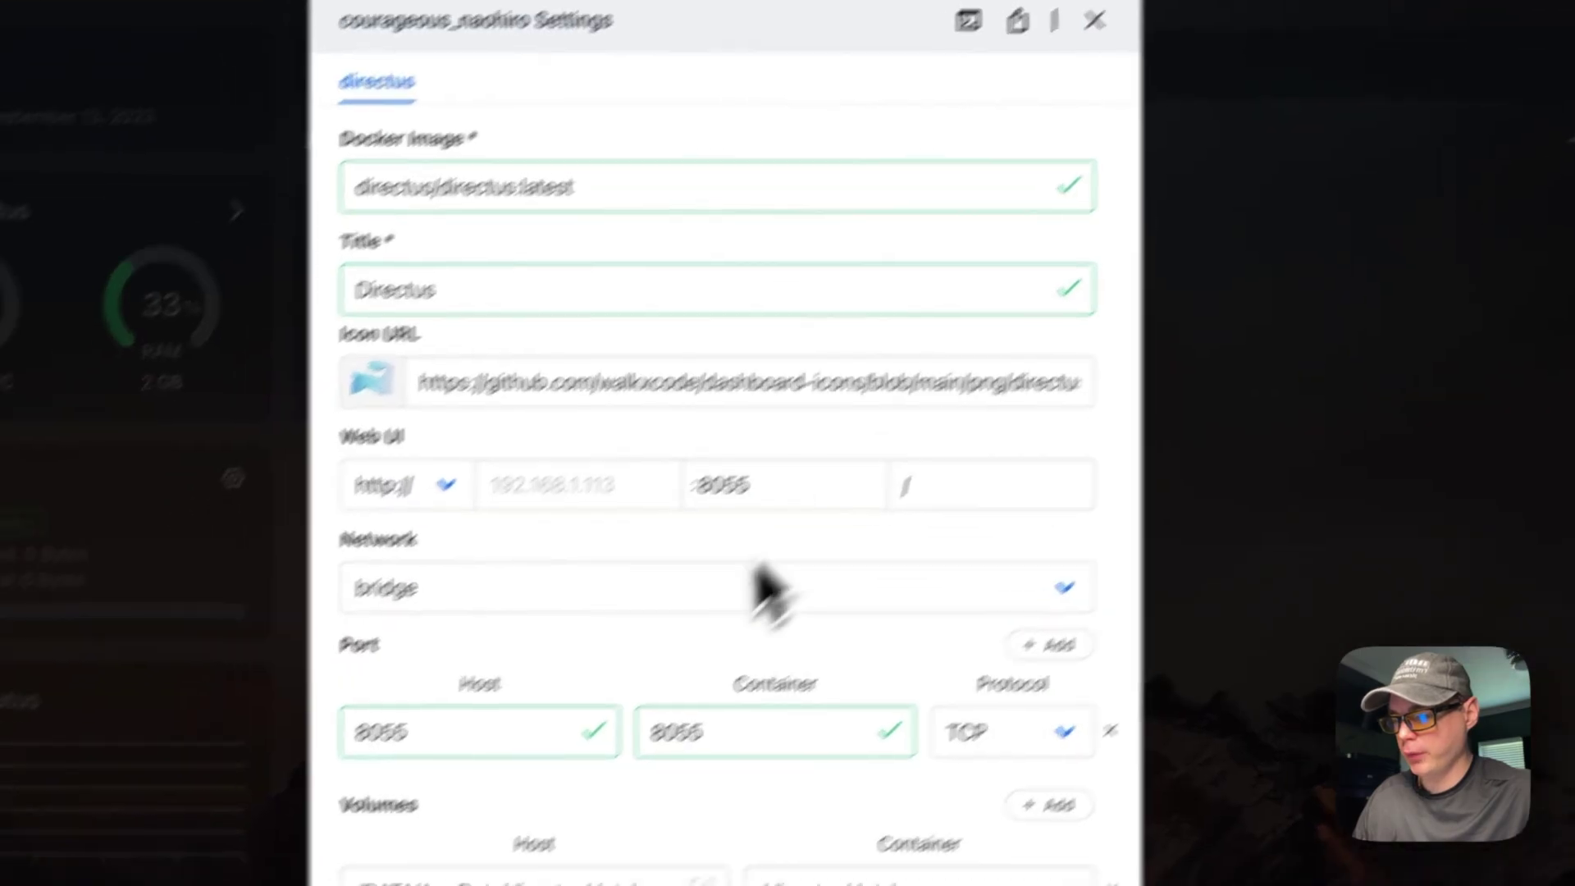
scroll(756, 590, "down", 5)
left_click_drag(485, 423, 782, 423)
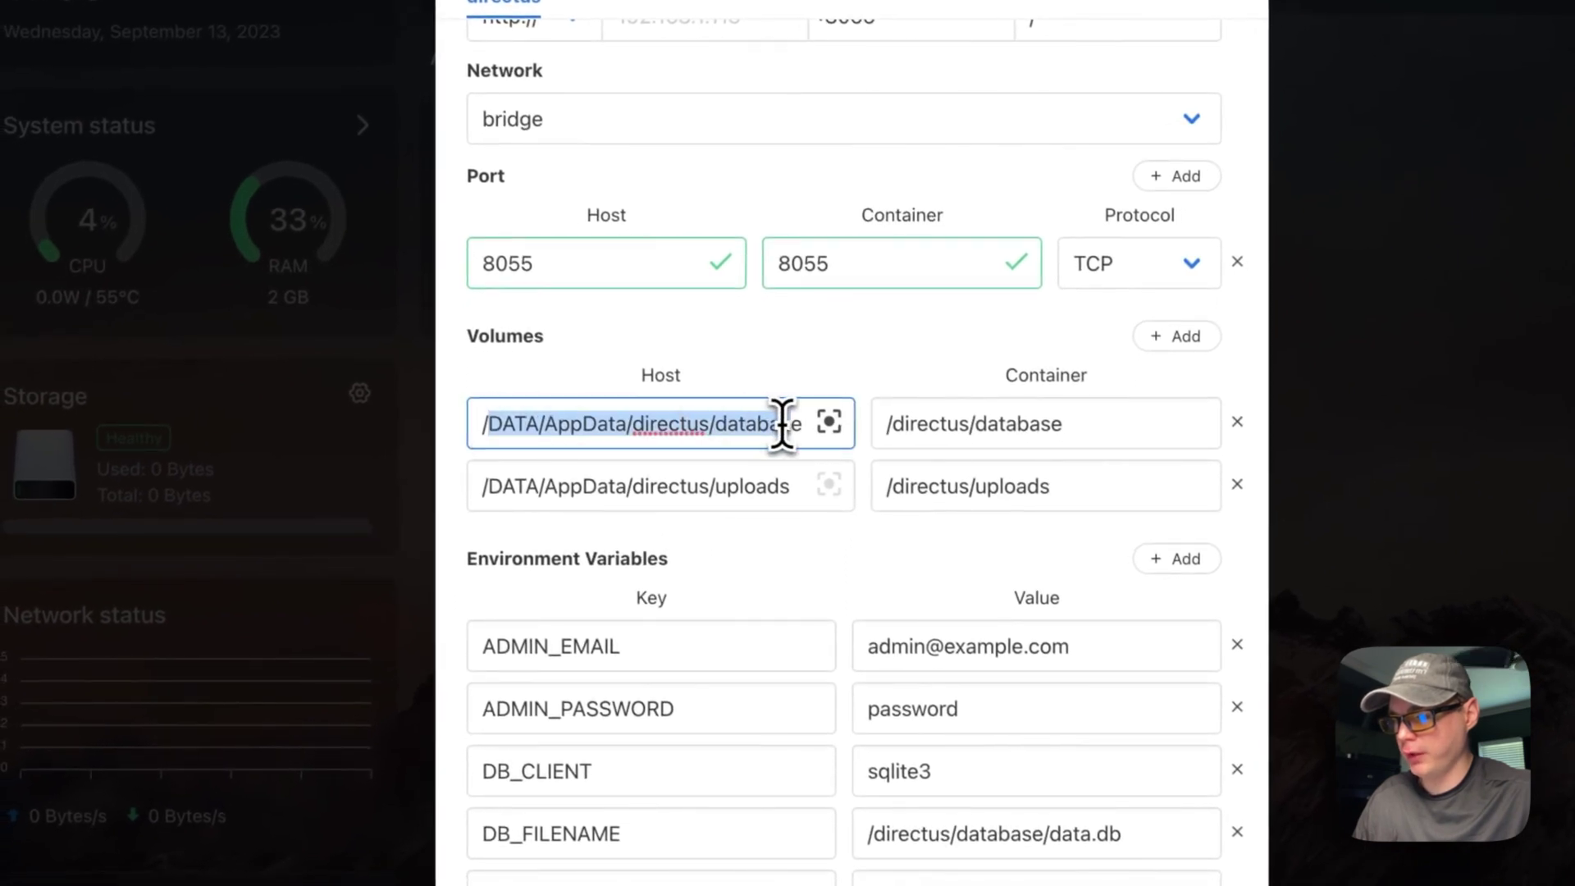
left_click_drag(502, 486, 780, 486)
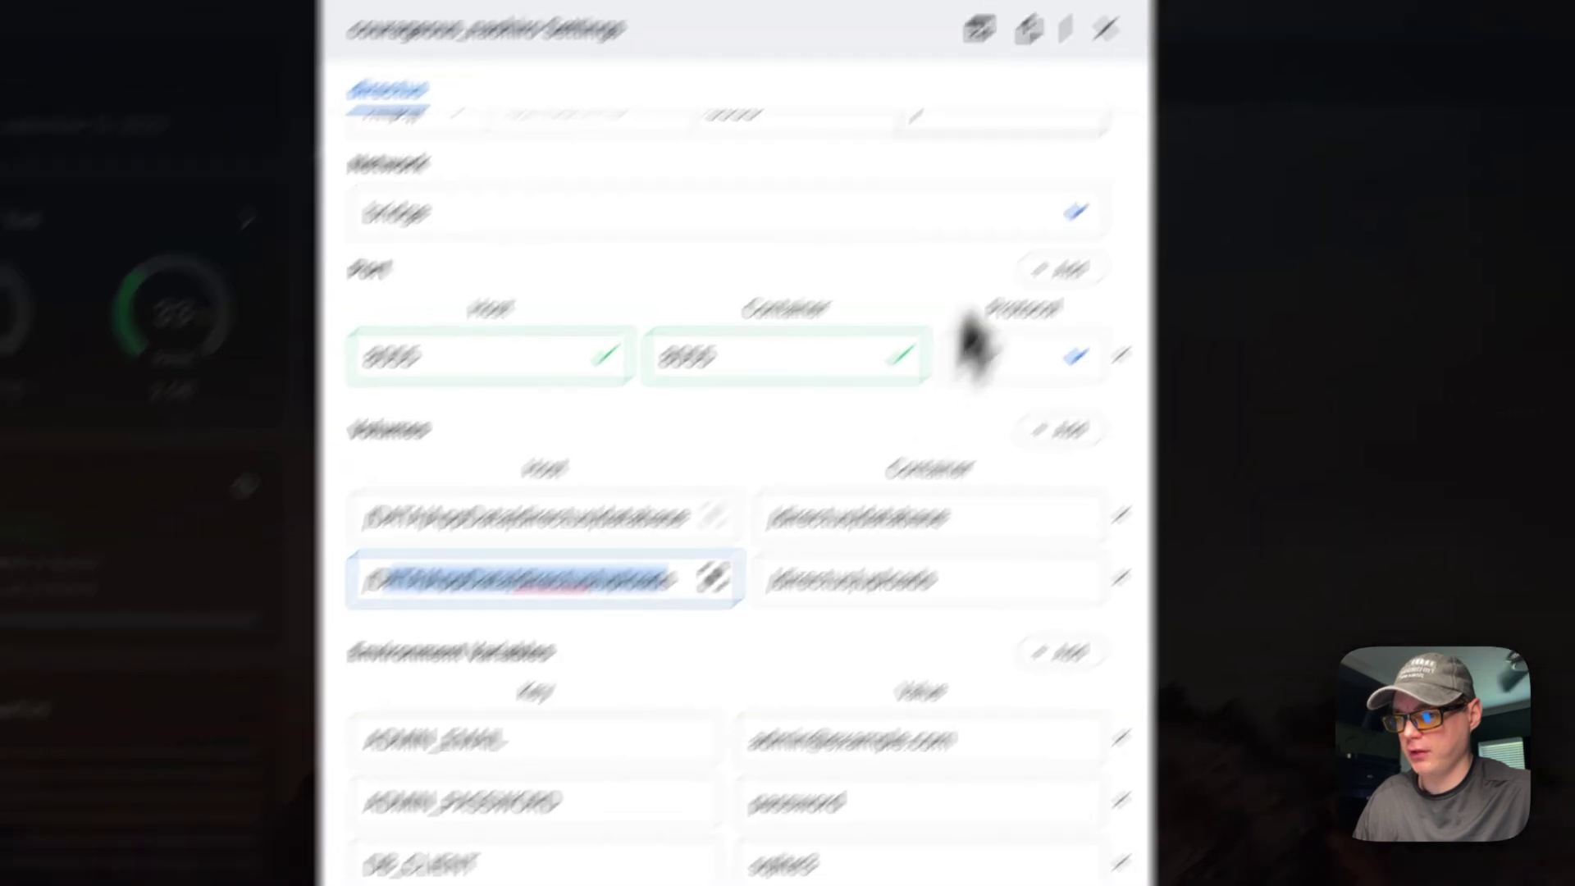
left_click(1104, 25)
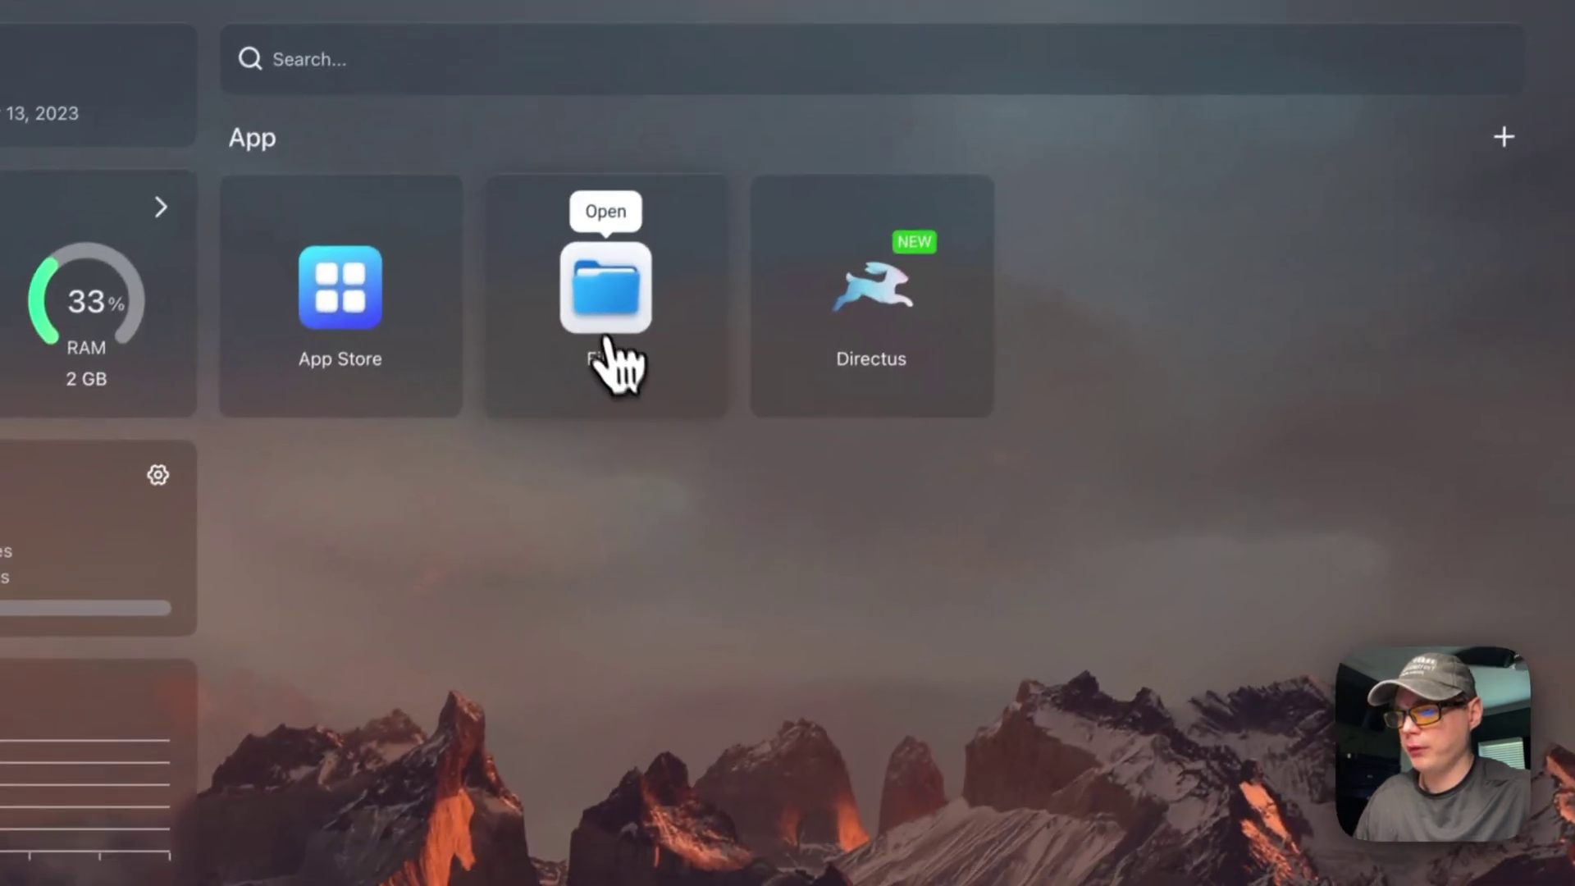
Step: Browse the directus AppData folders in Files (database with data.db, empty uploads), then close Files
left_click(605, 312)
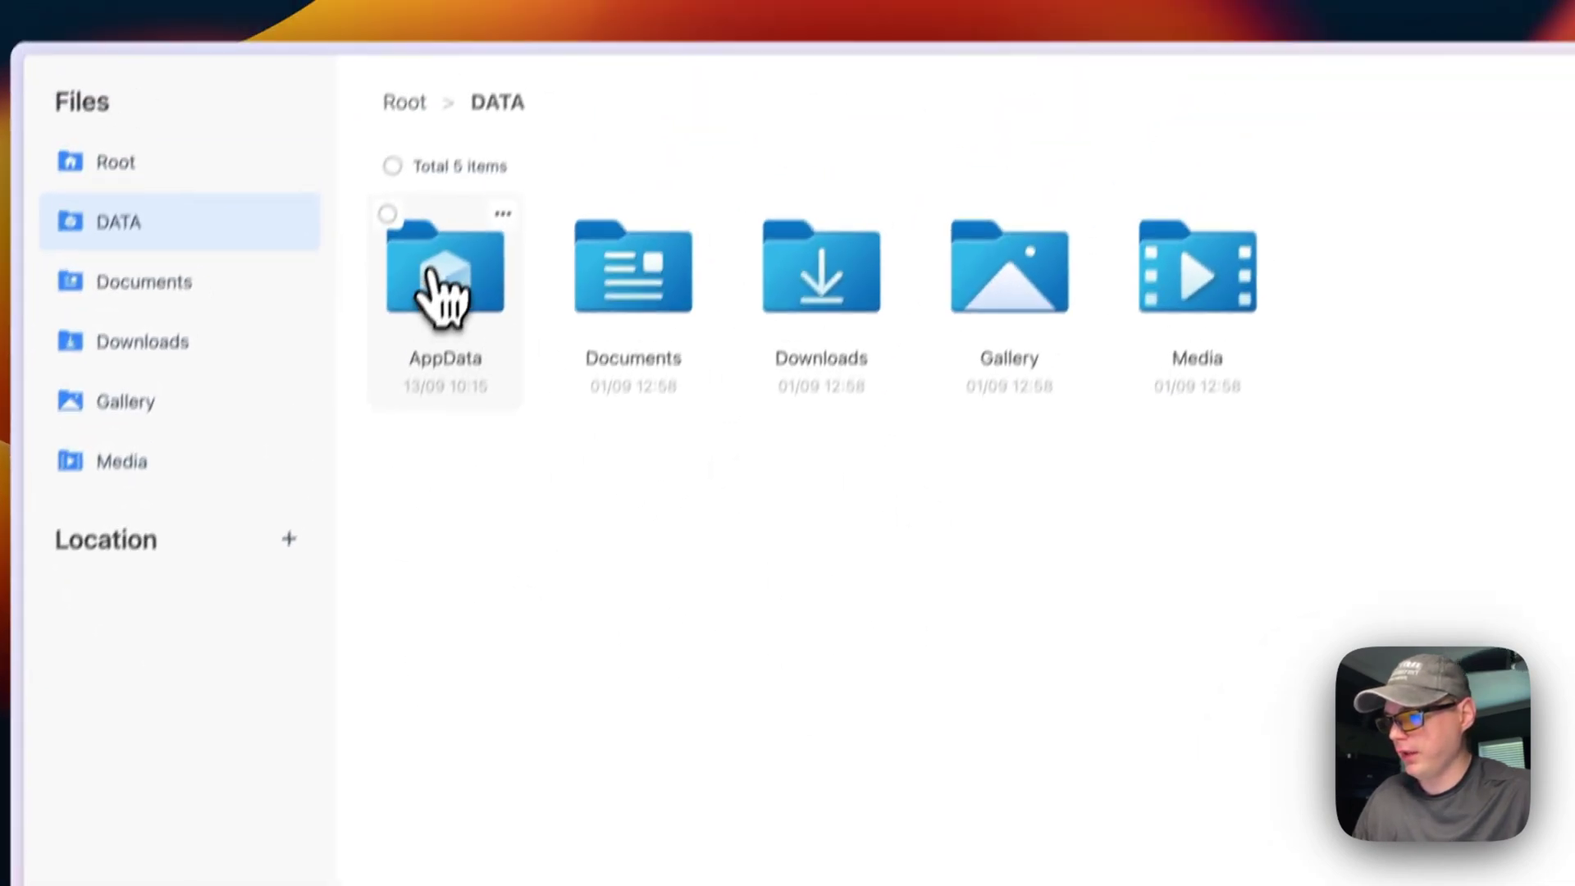
left_click(430, 271)
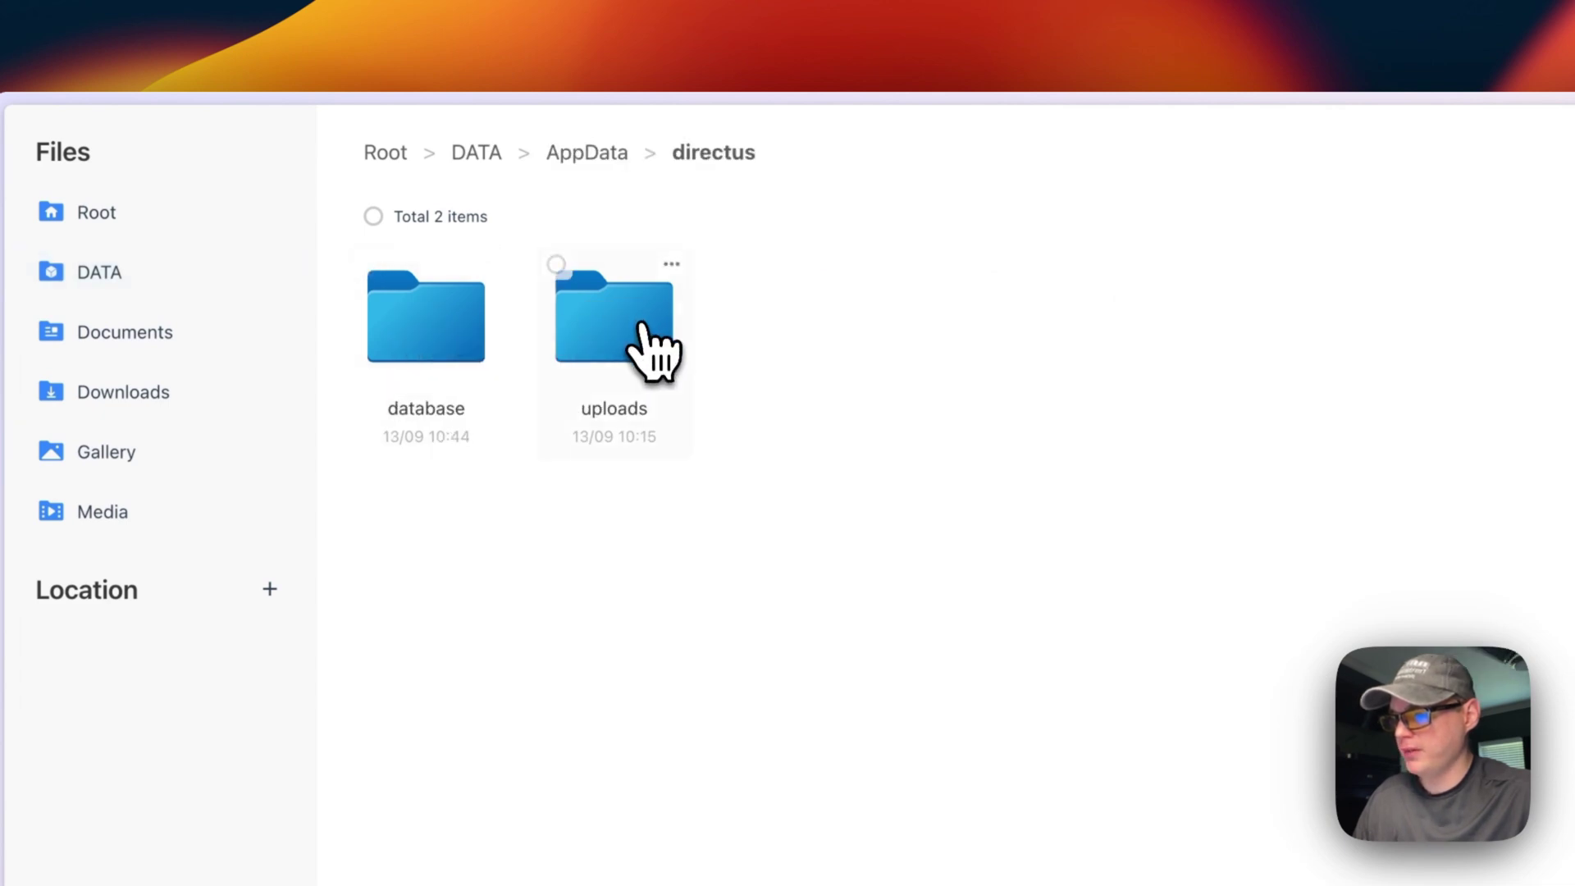
left_click(409, 332)
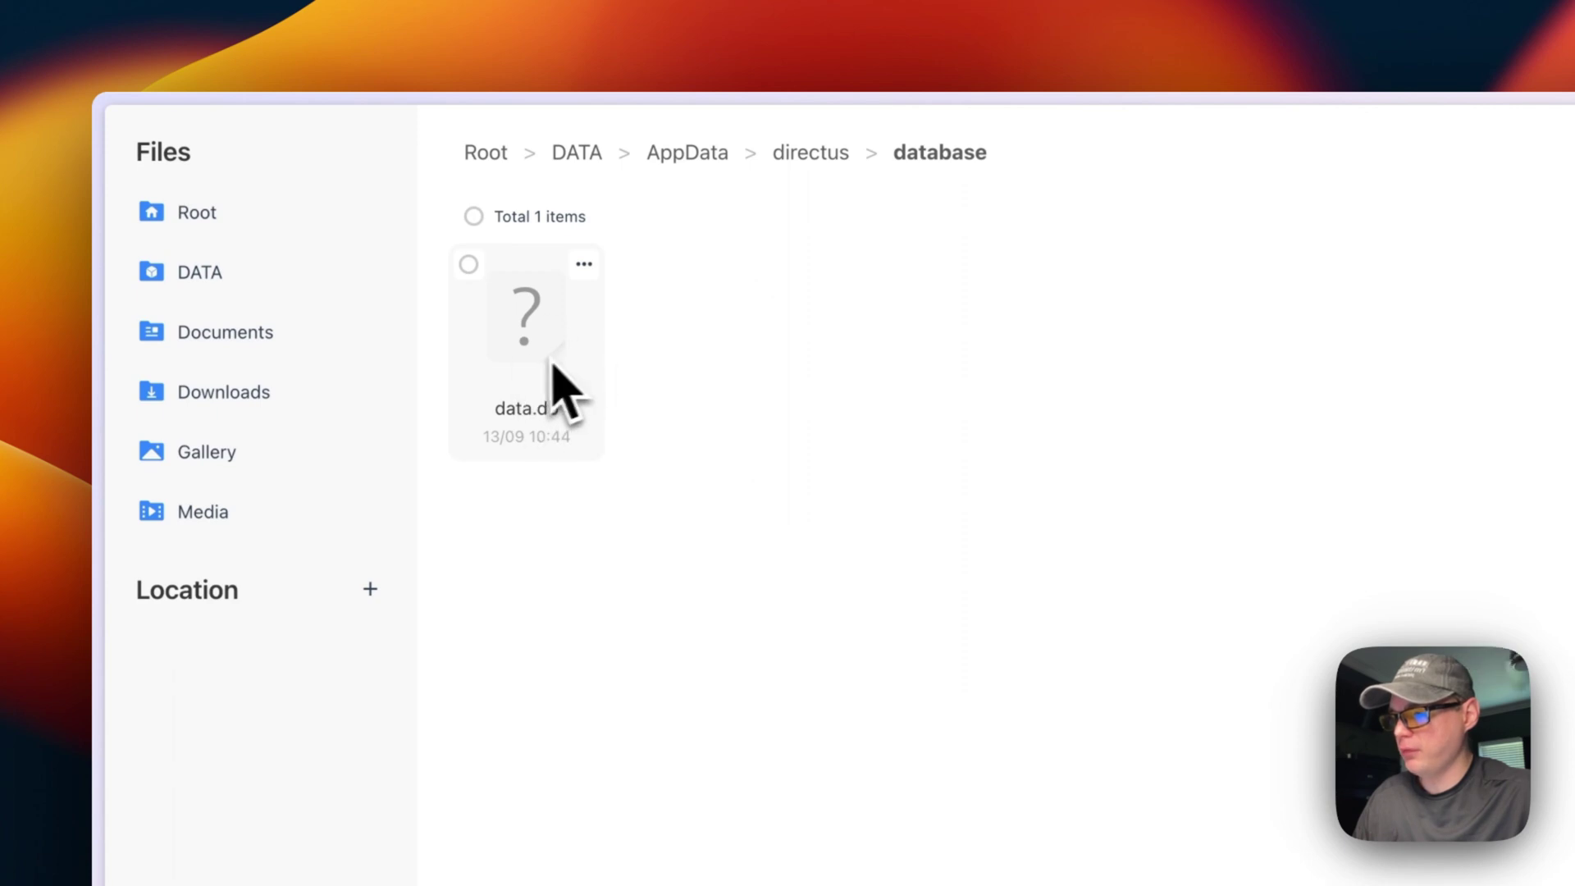
left_click(811, 152)
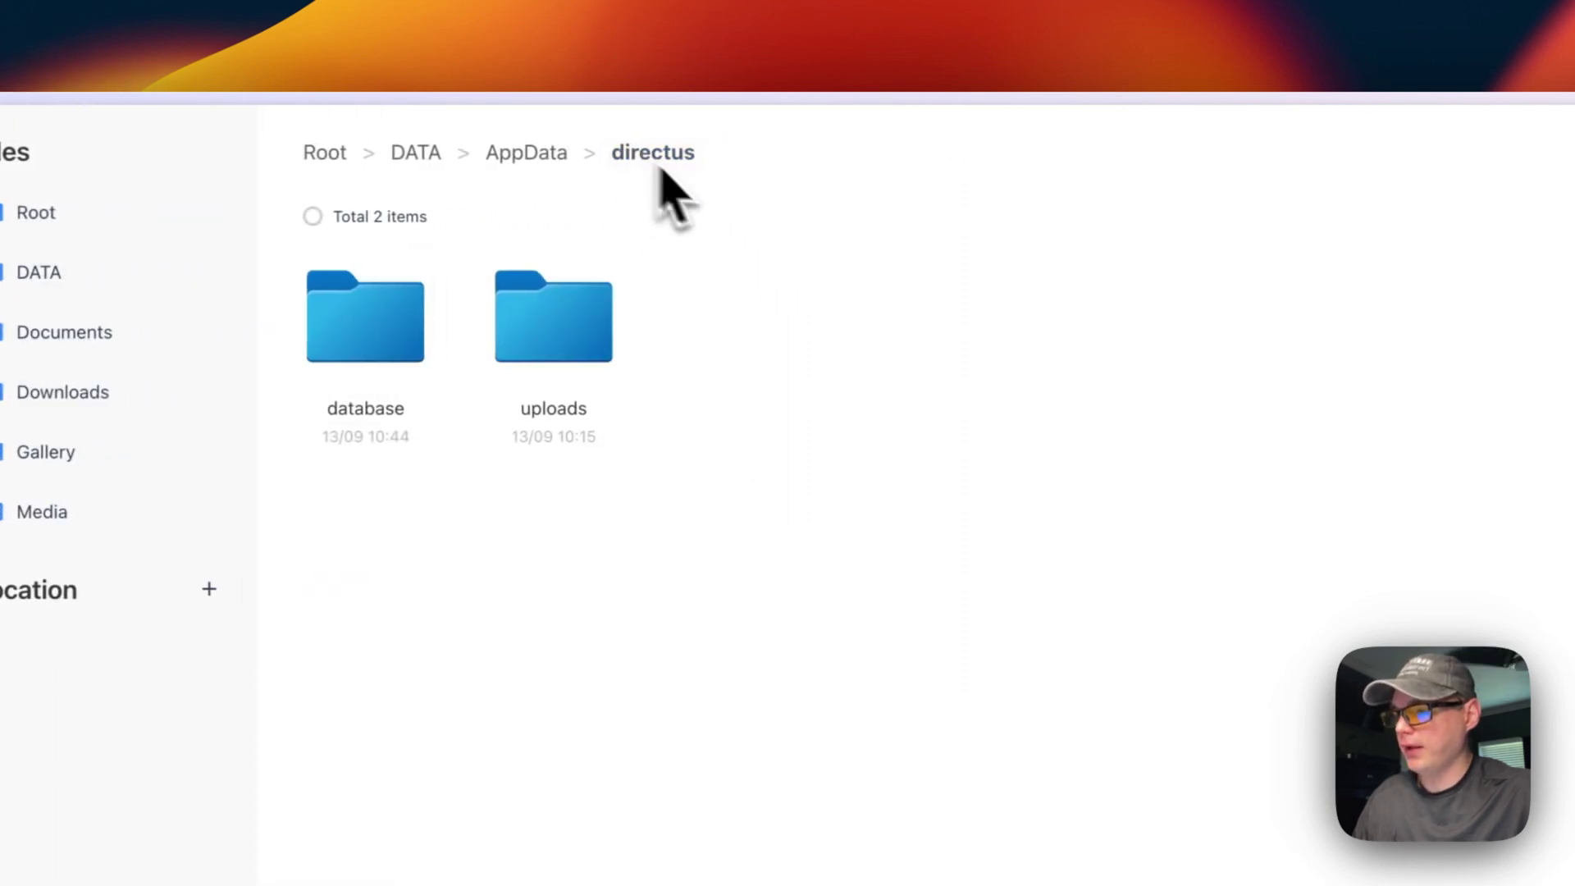
left_click(541, 373)
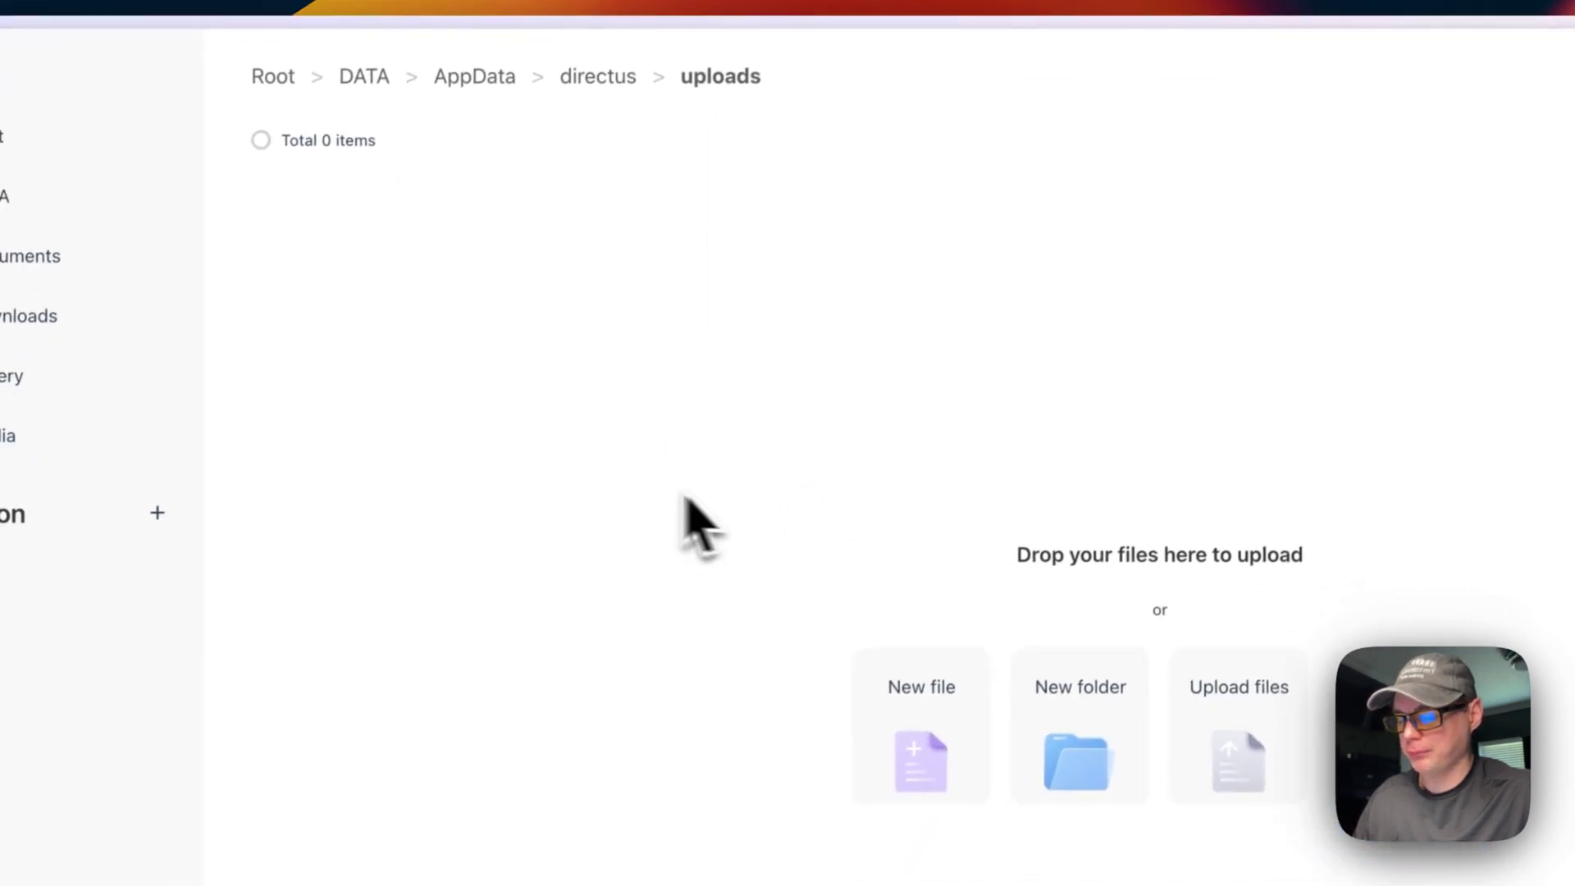
left_click(529, 146)
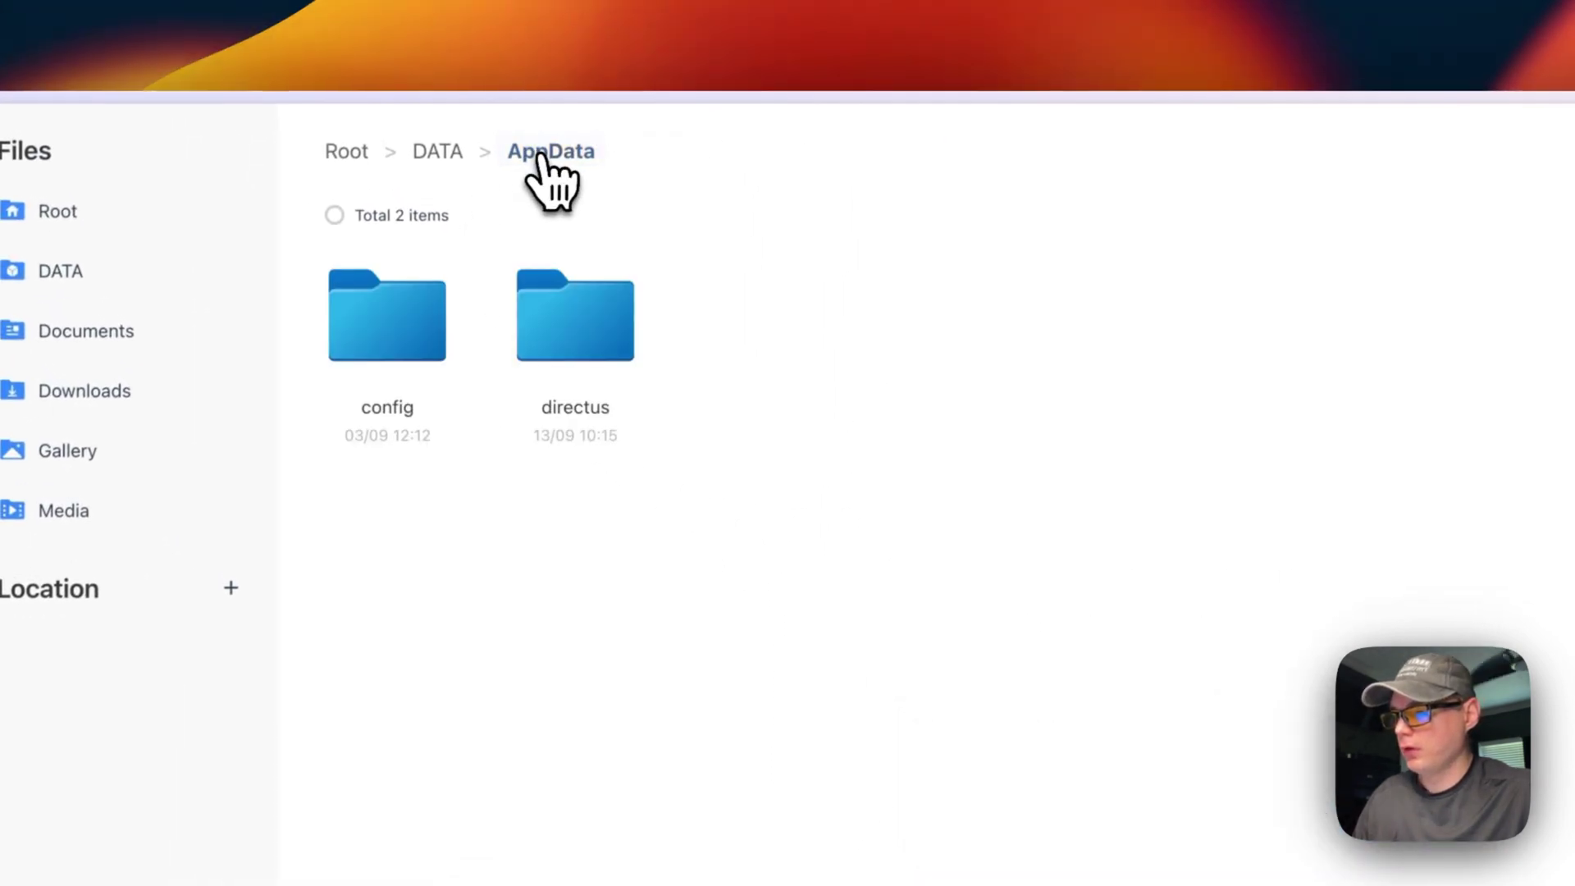
left_click(452, 164)
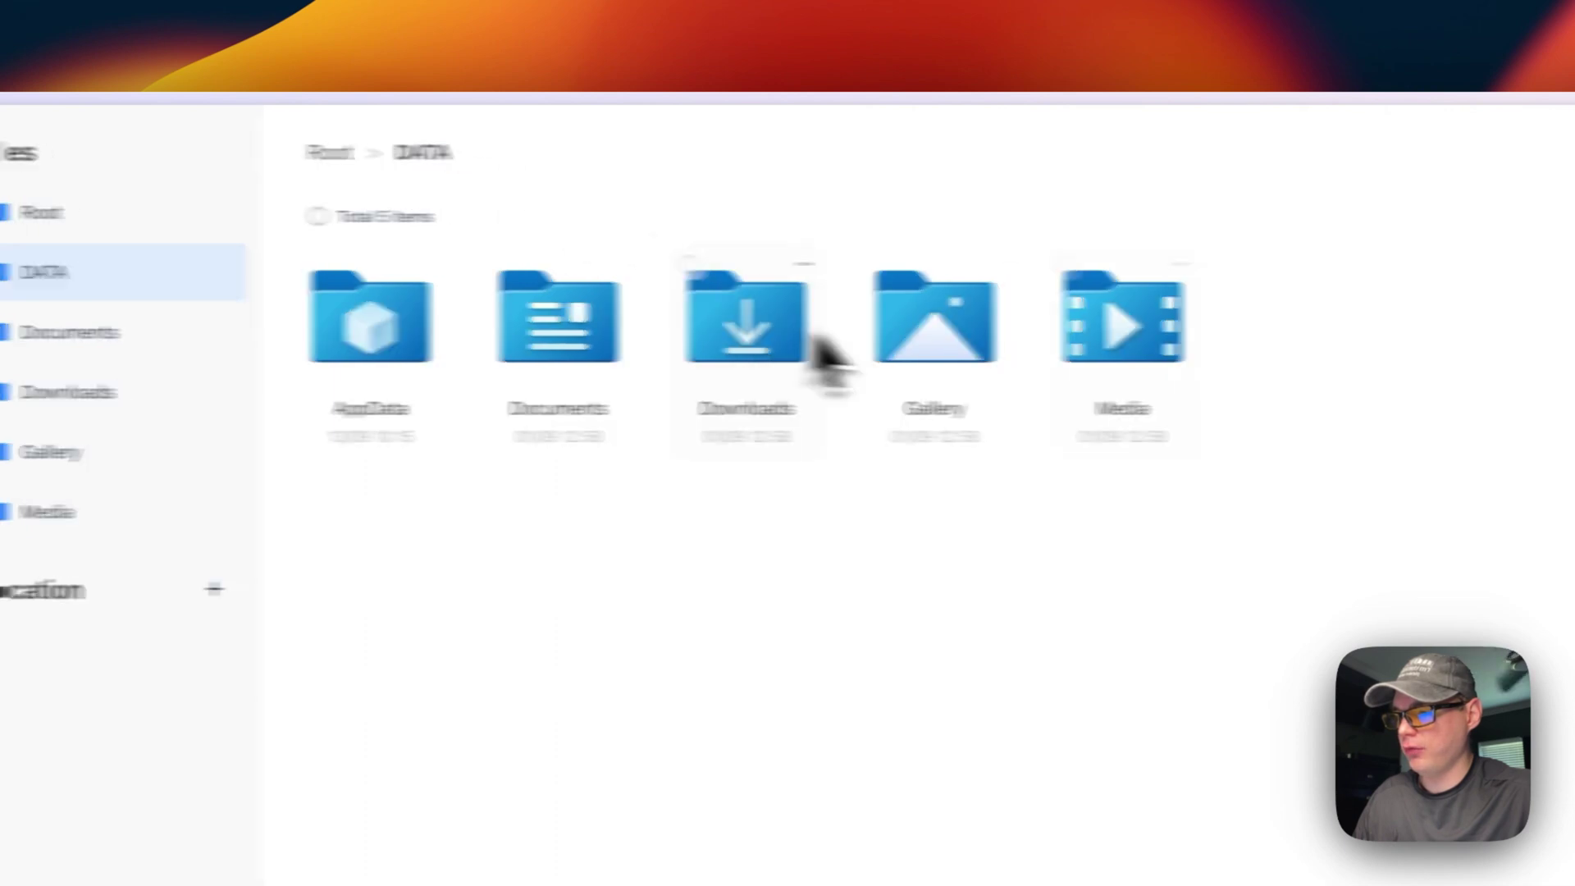
left_click(1456, 151)
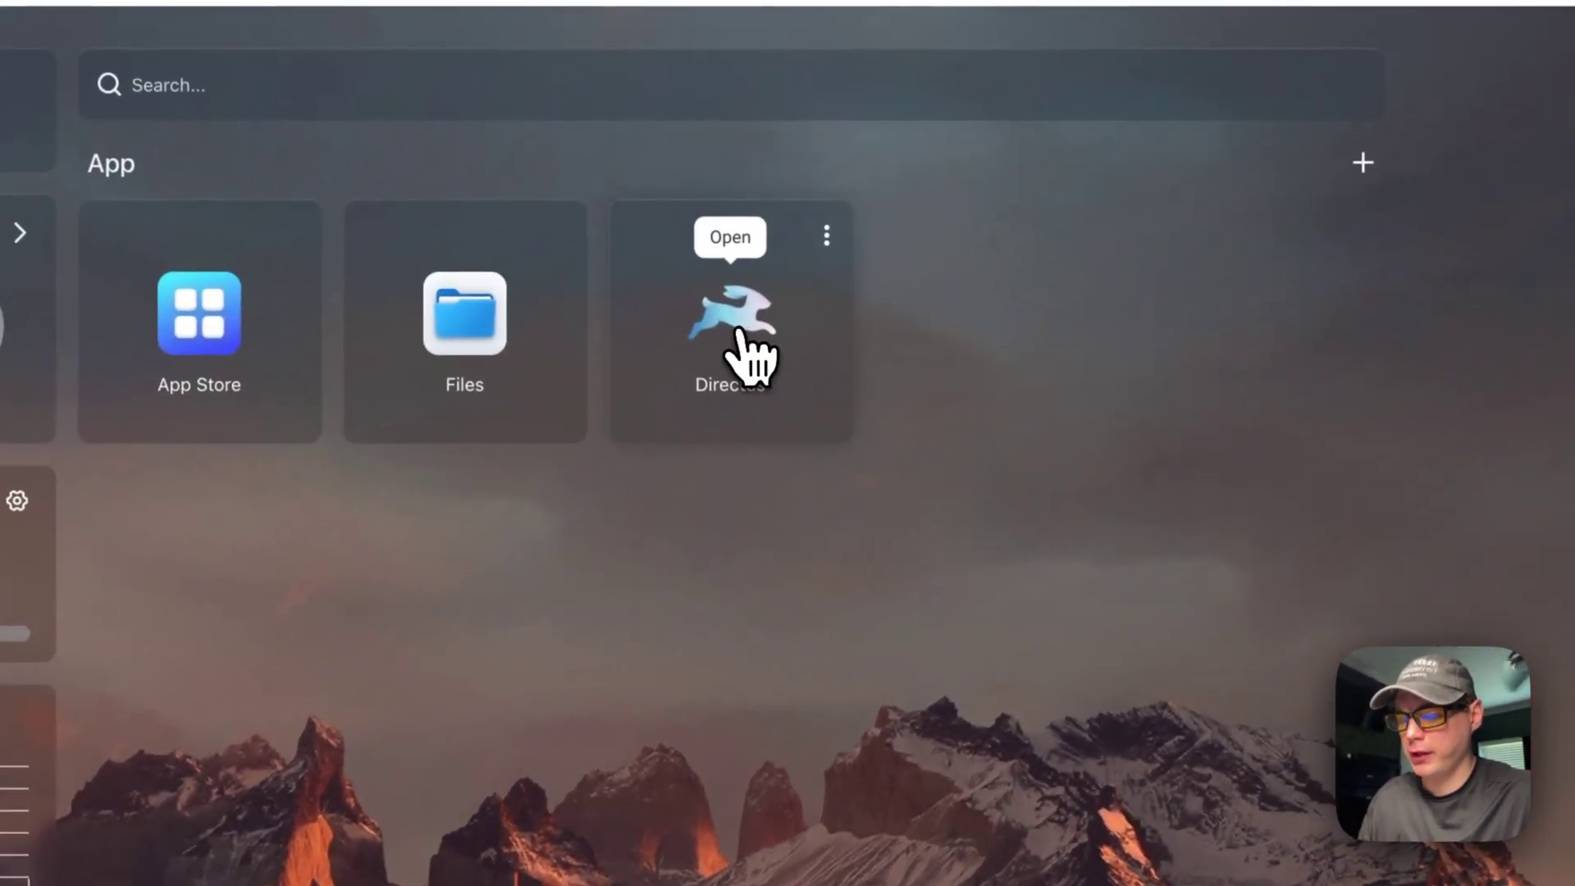
Step: Open the Directus Sign In page from its tile, then open the tile's three-dot menu
left_click(739, 332)
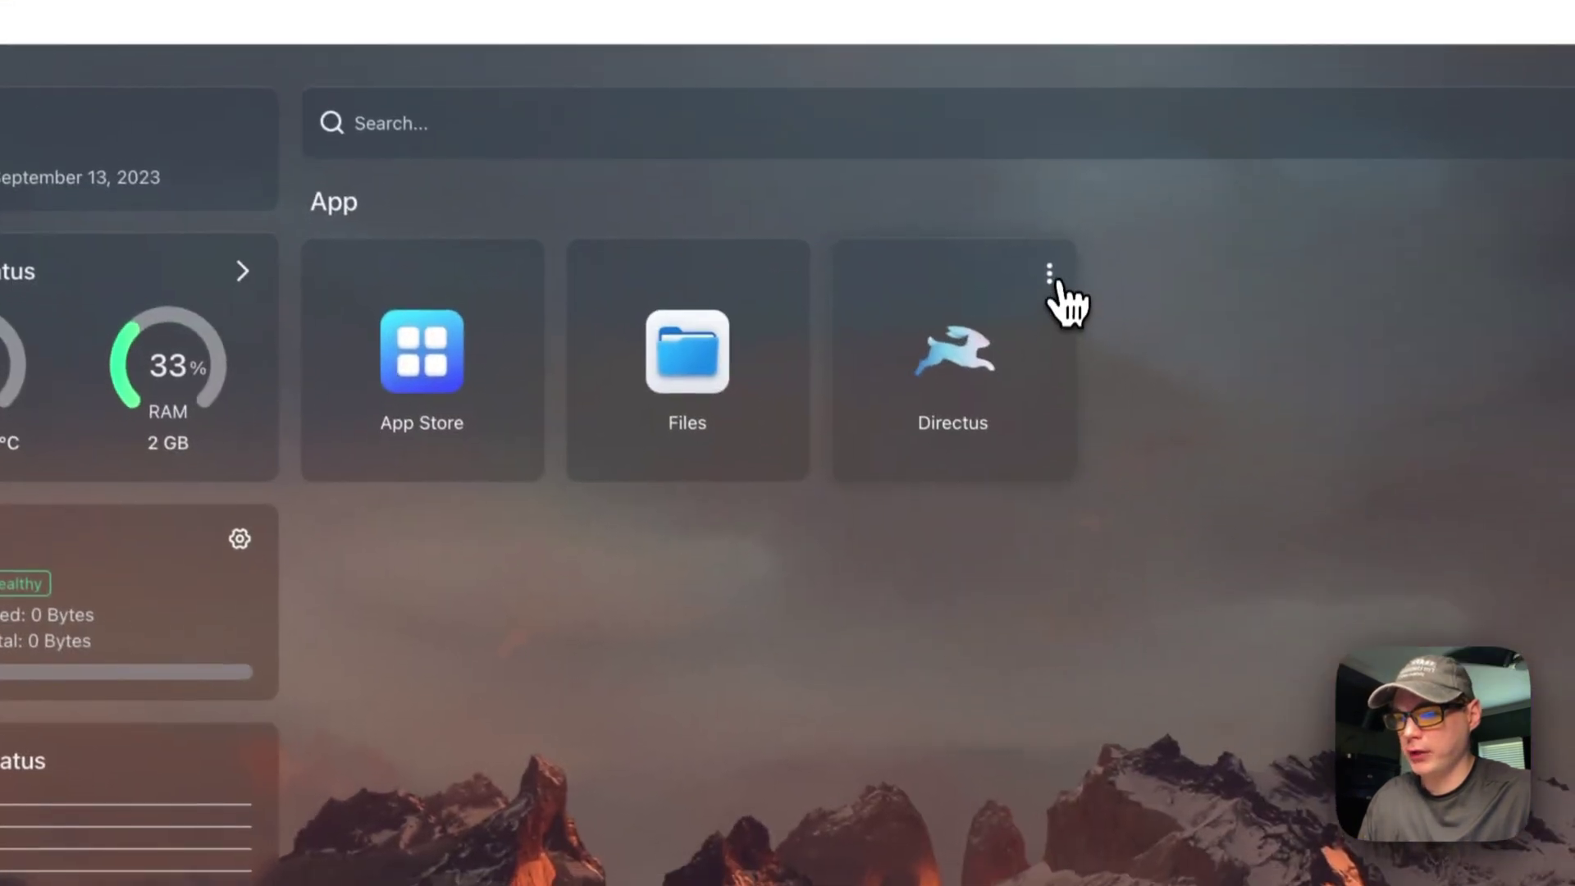
left_click(1055, 299)
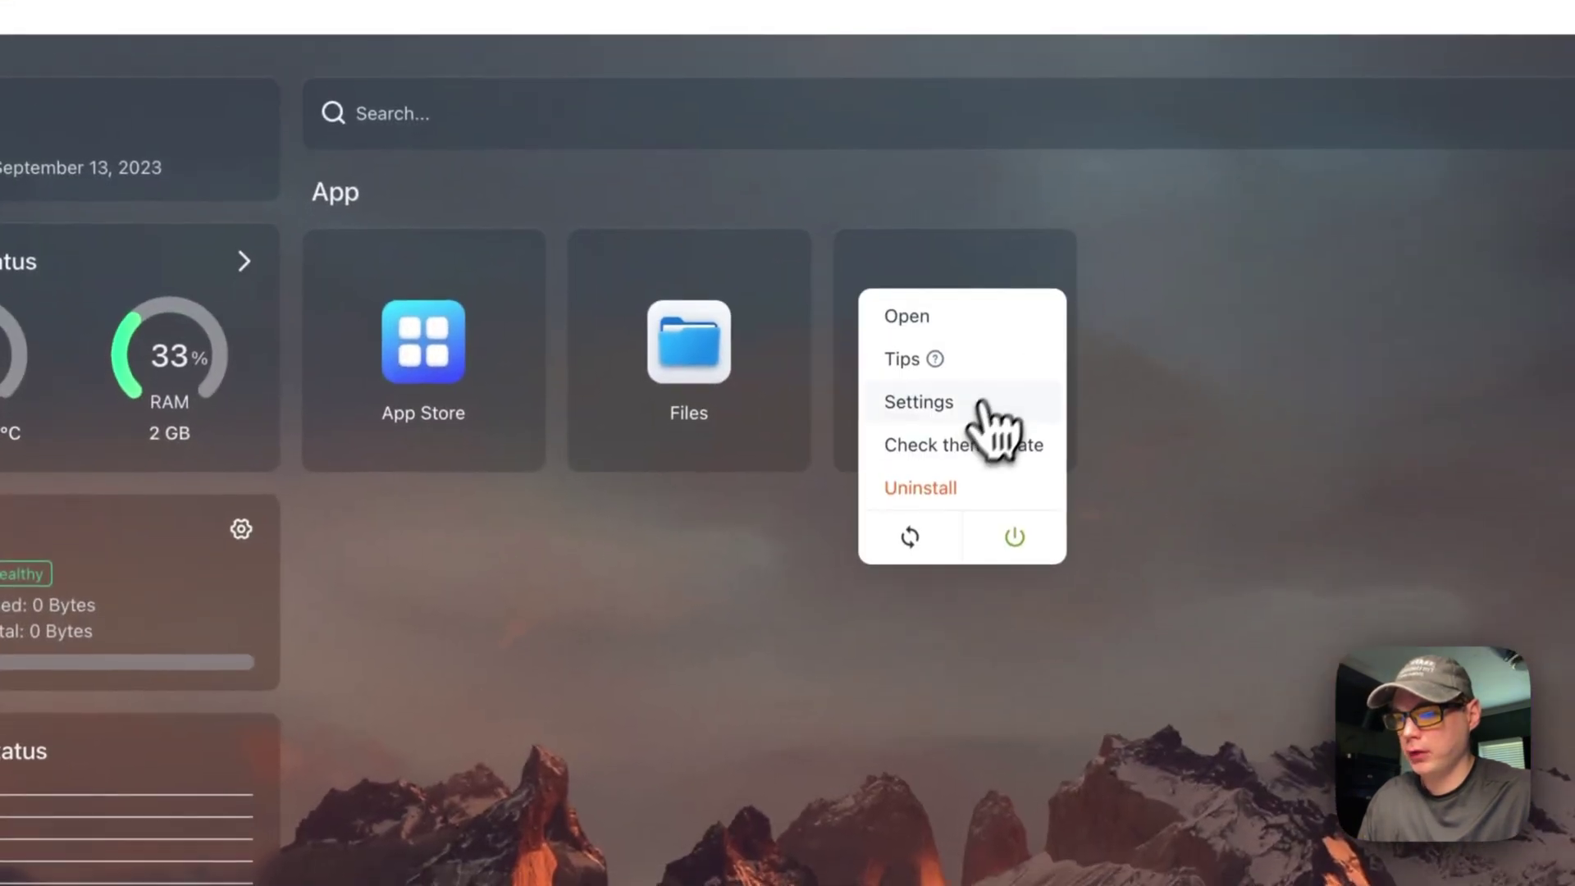
Step: Check ADMIN_EMAIL and ADMIN_PASSWORD in the Directus environment variables, then close the settings
left_click(984, 407)
scroll(668, 634, "down", 10)
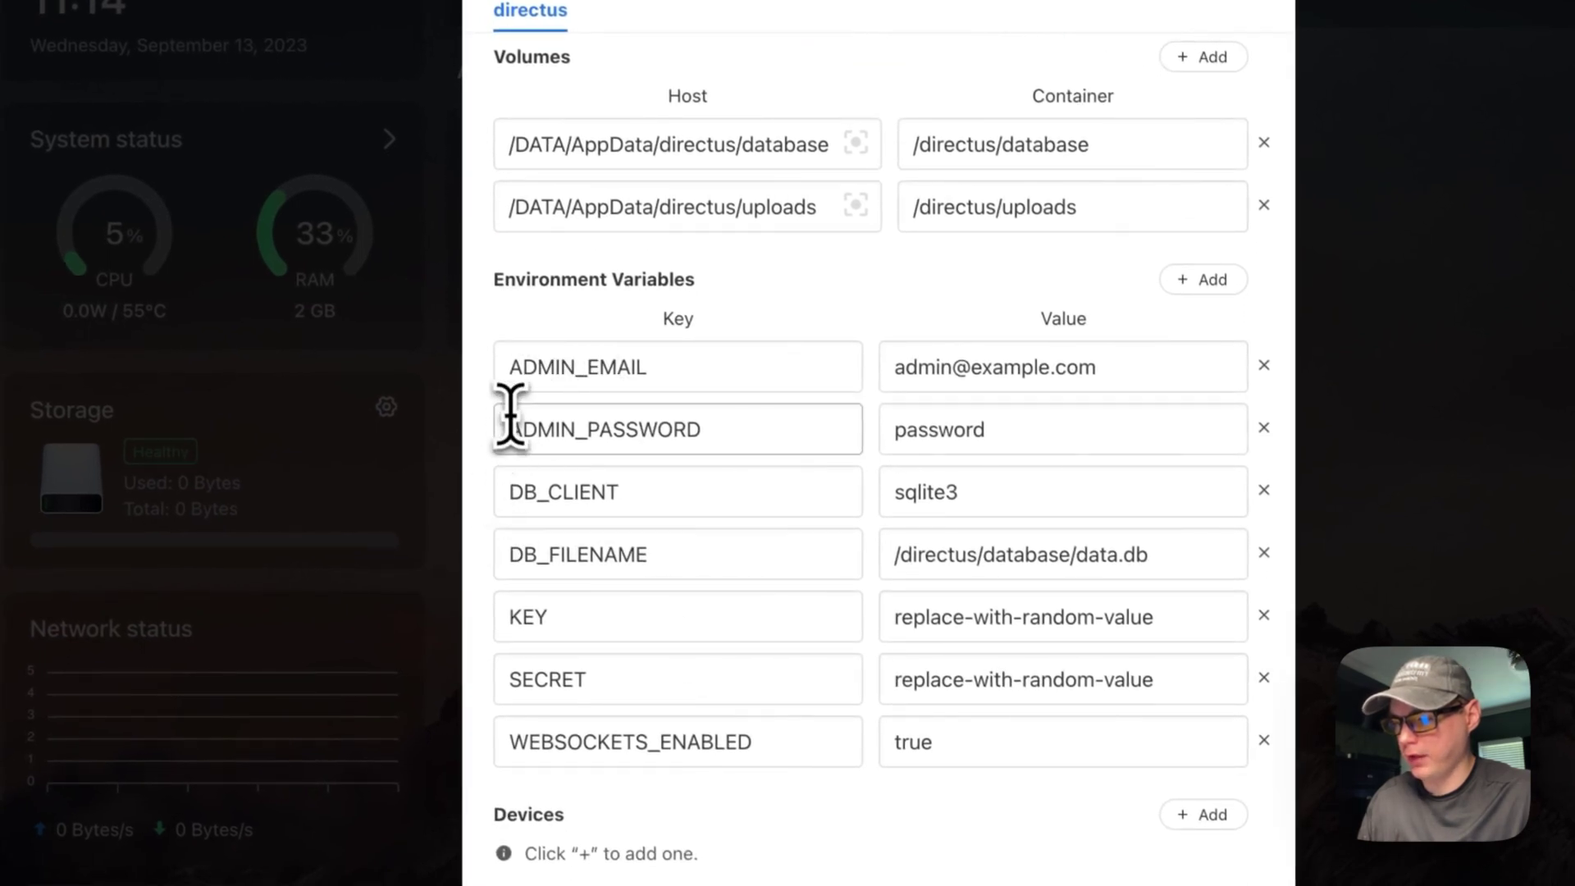
double_click(607, 431)
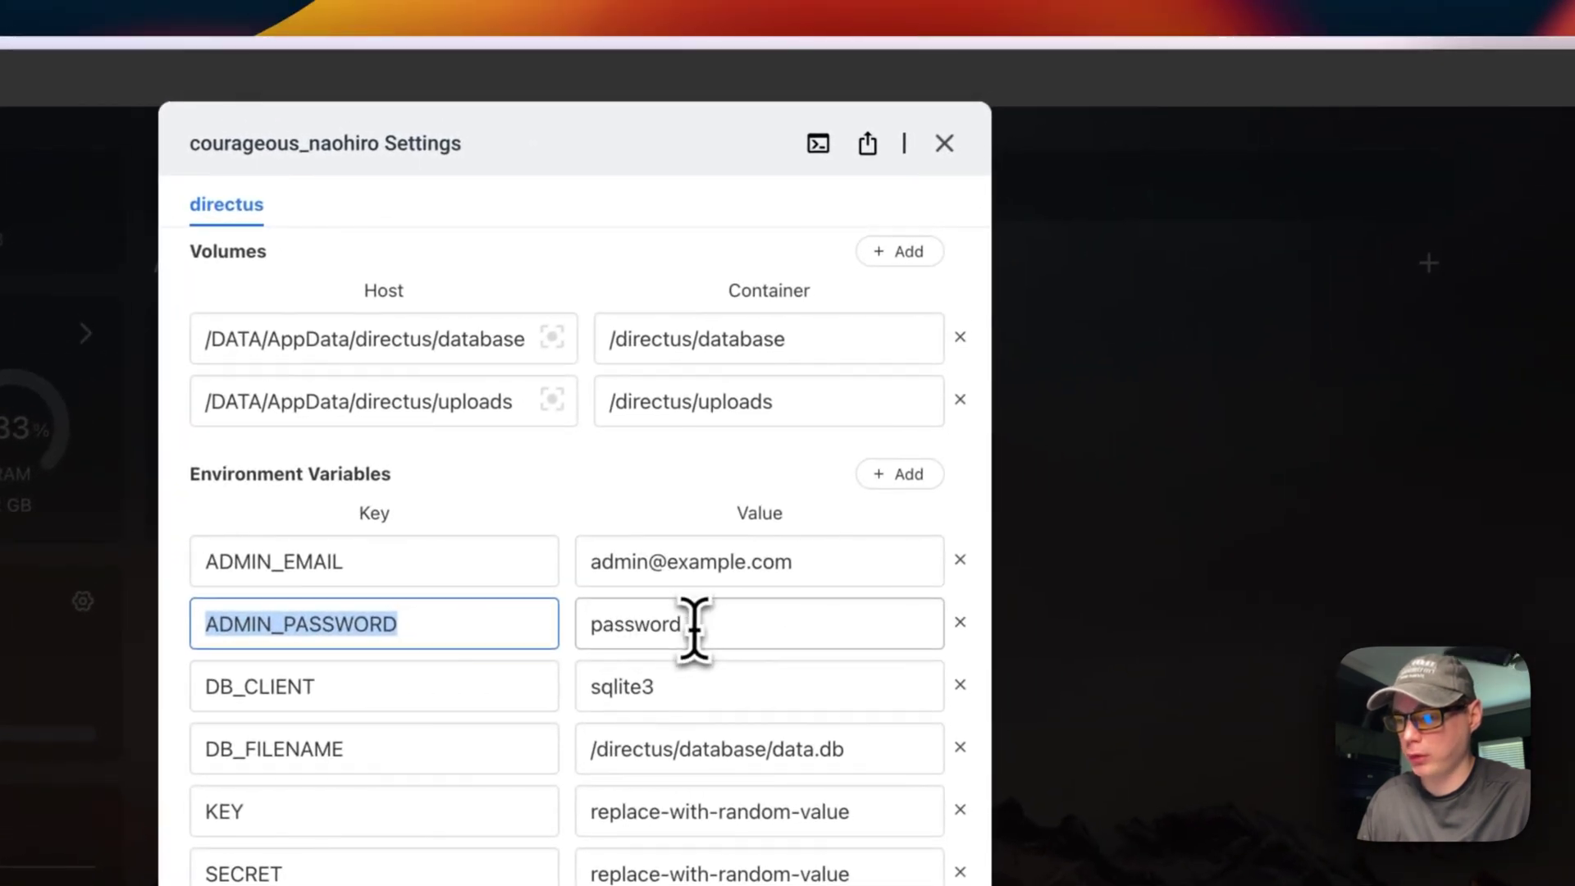
left_click(648, 623)
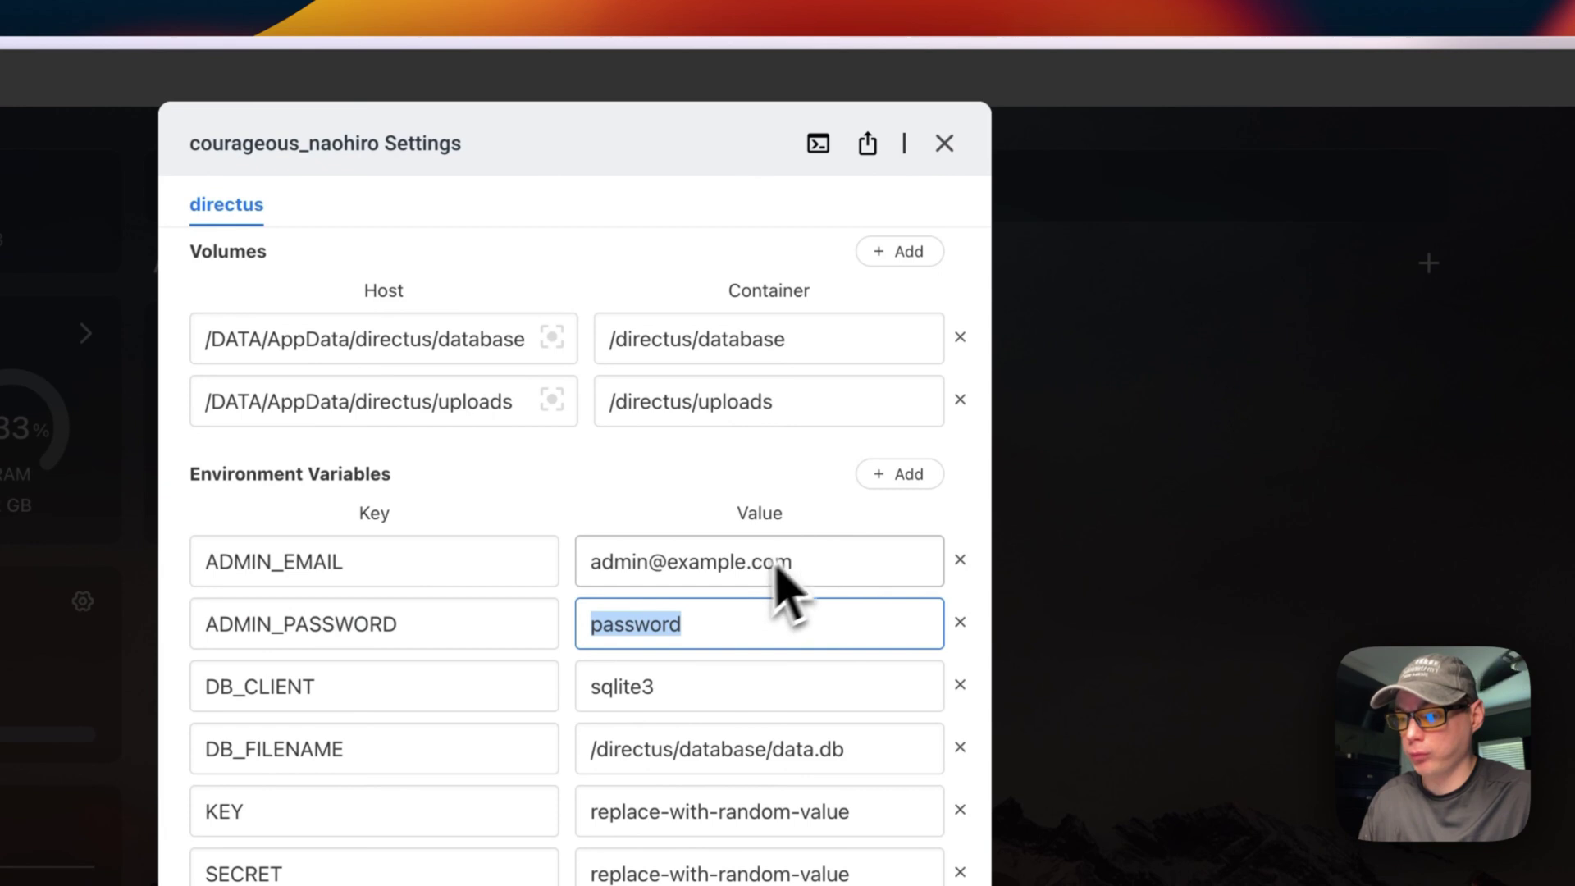
left_click(944, 142)
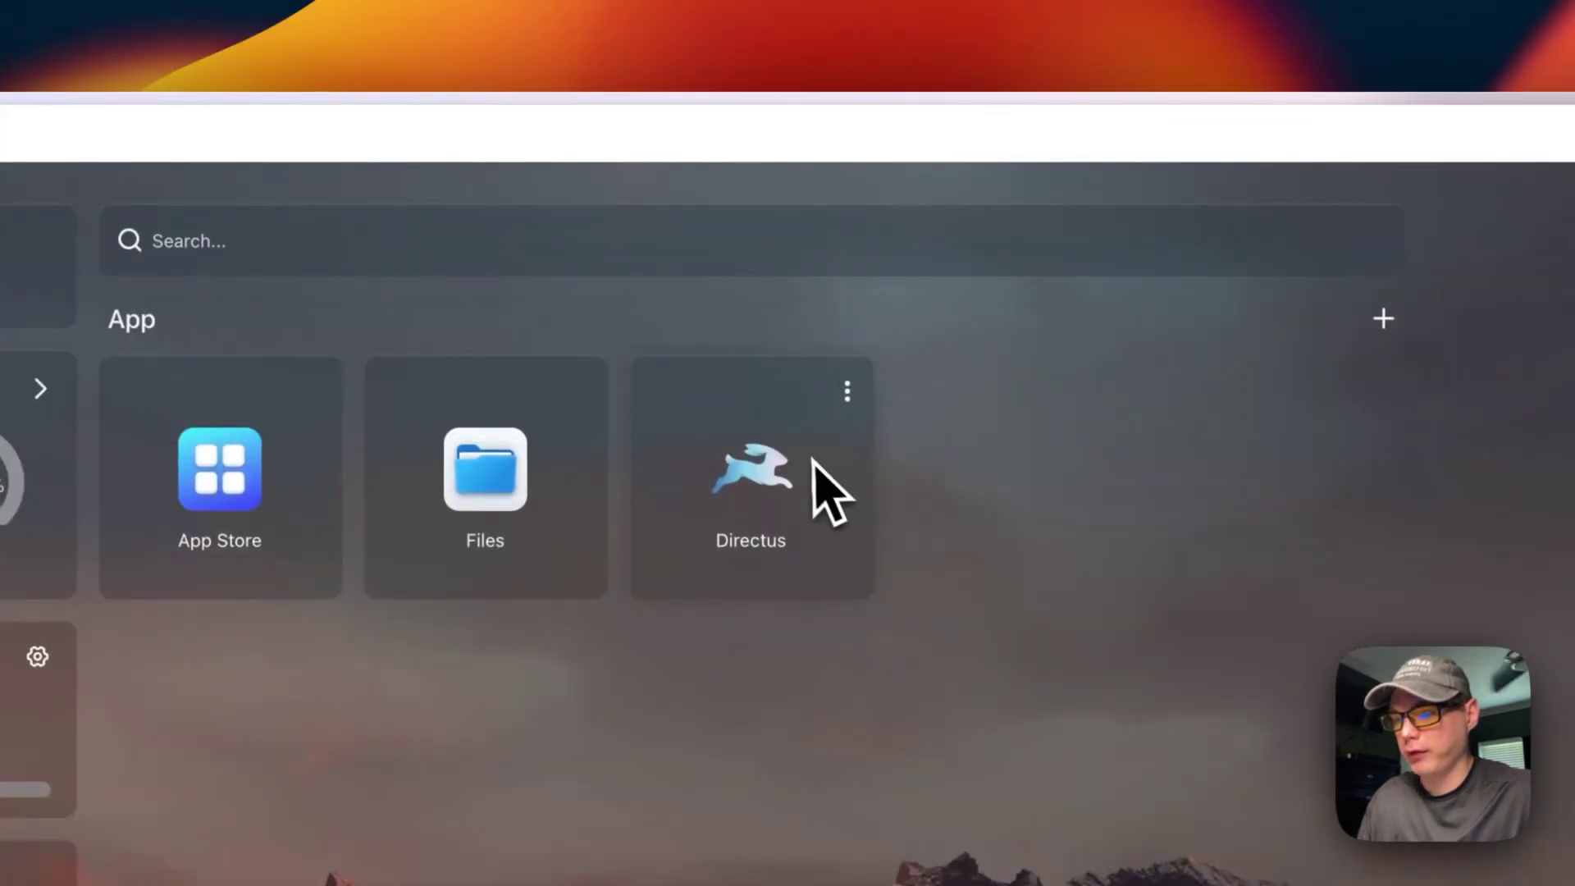
Step: Sign in to Directus with the admin email and password, then open the empty Content area
left_click(759, 471)
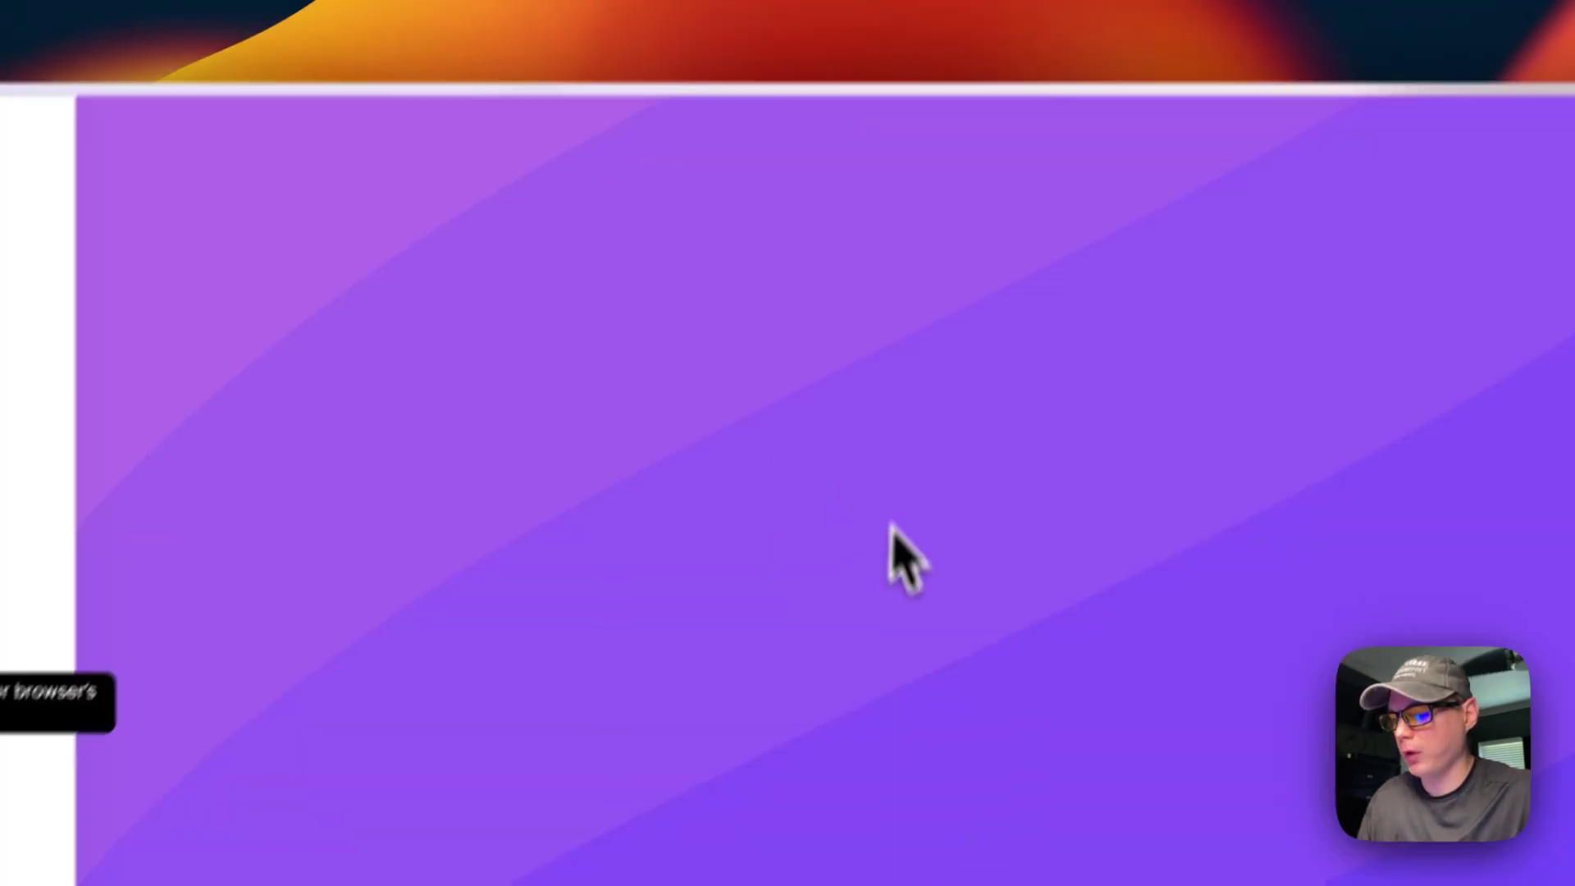
type("admin@example.com")
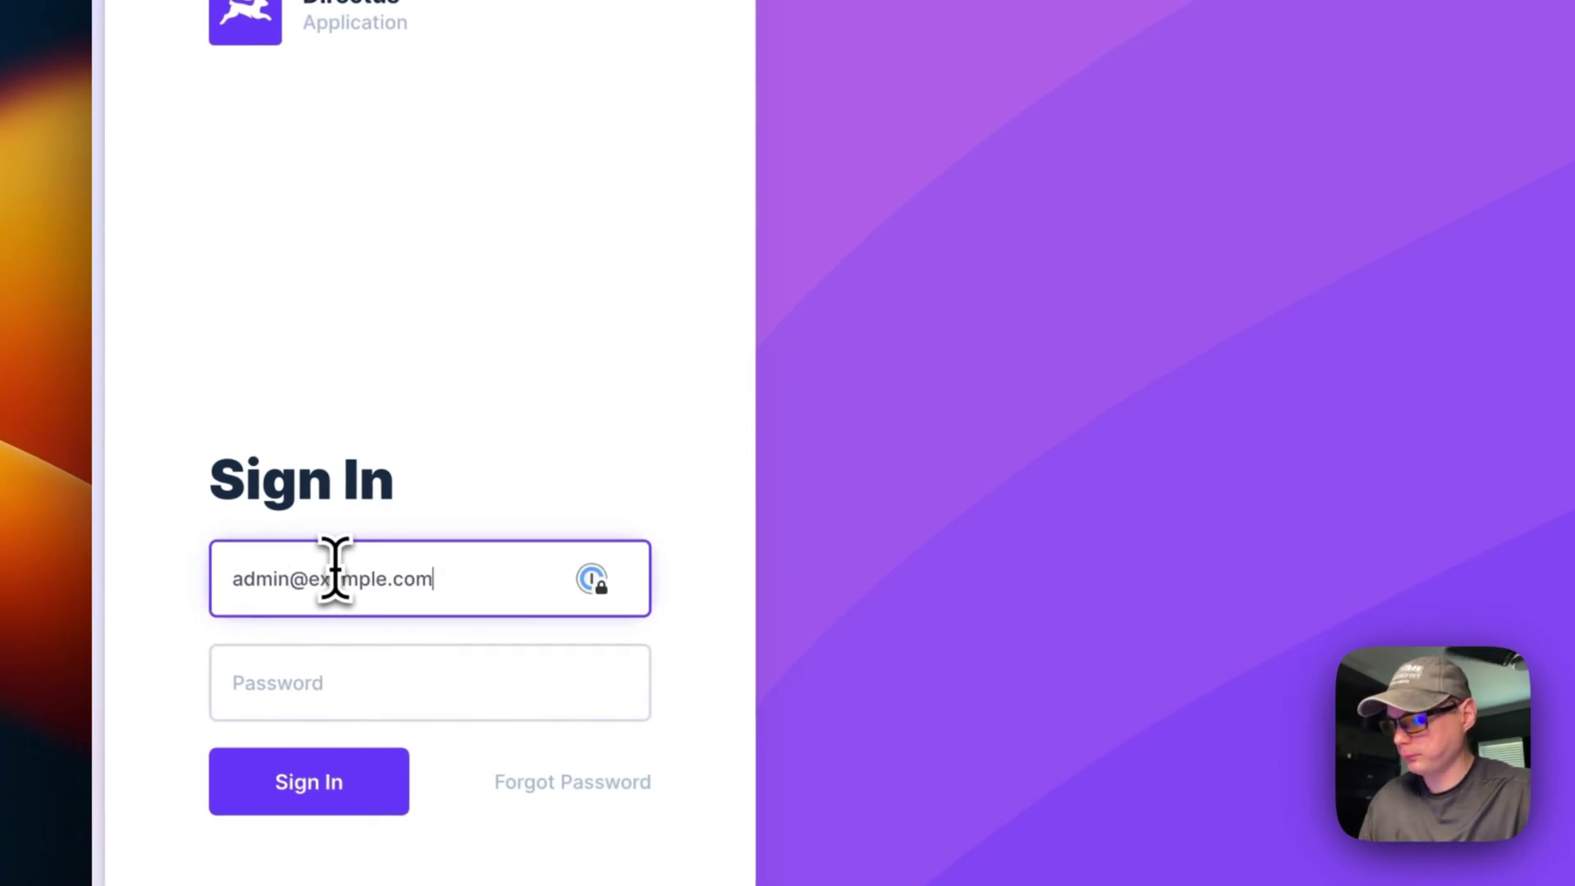
key("Tab")
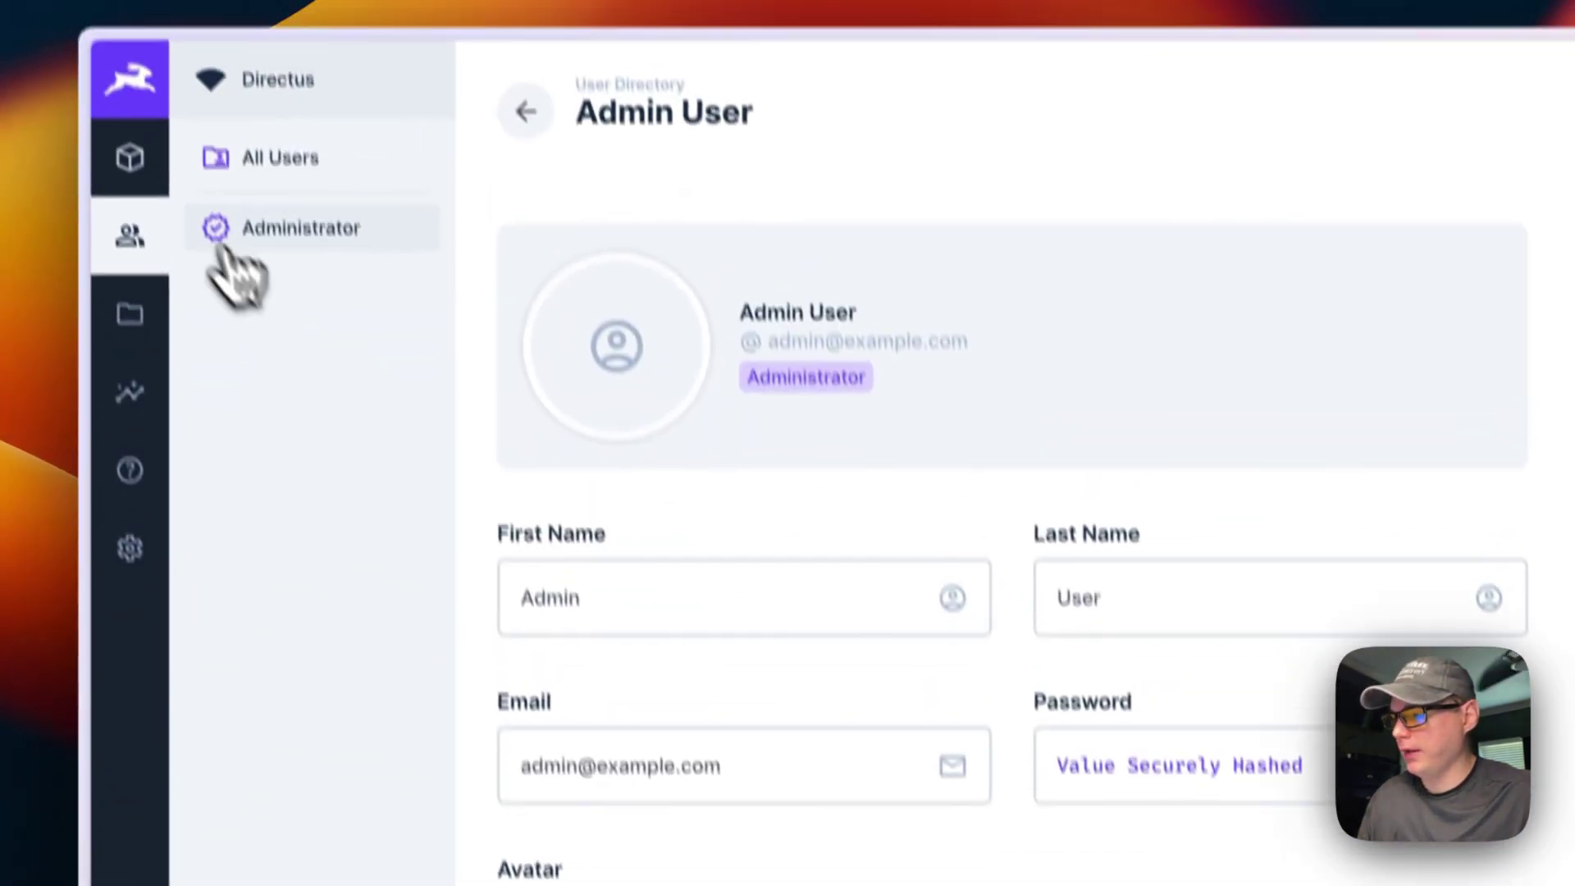
left_click(129, 157)
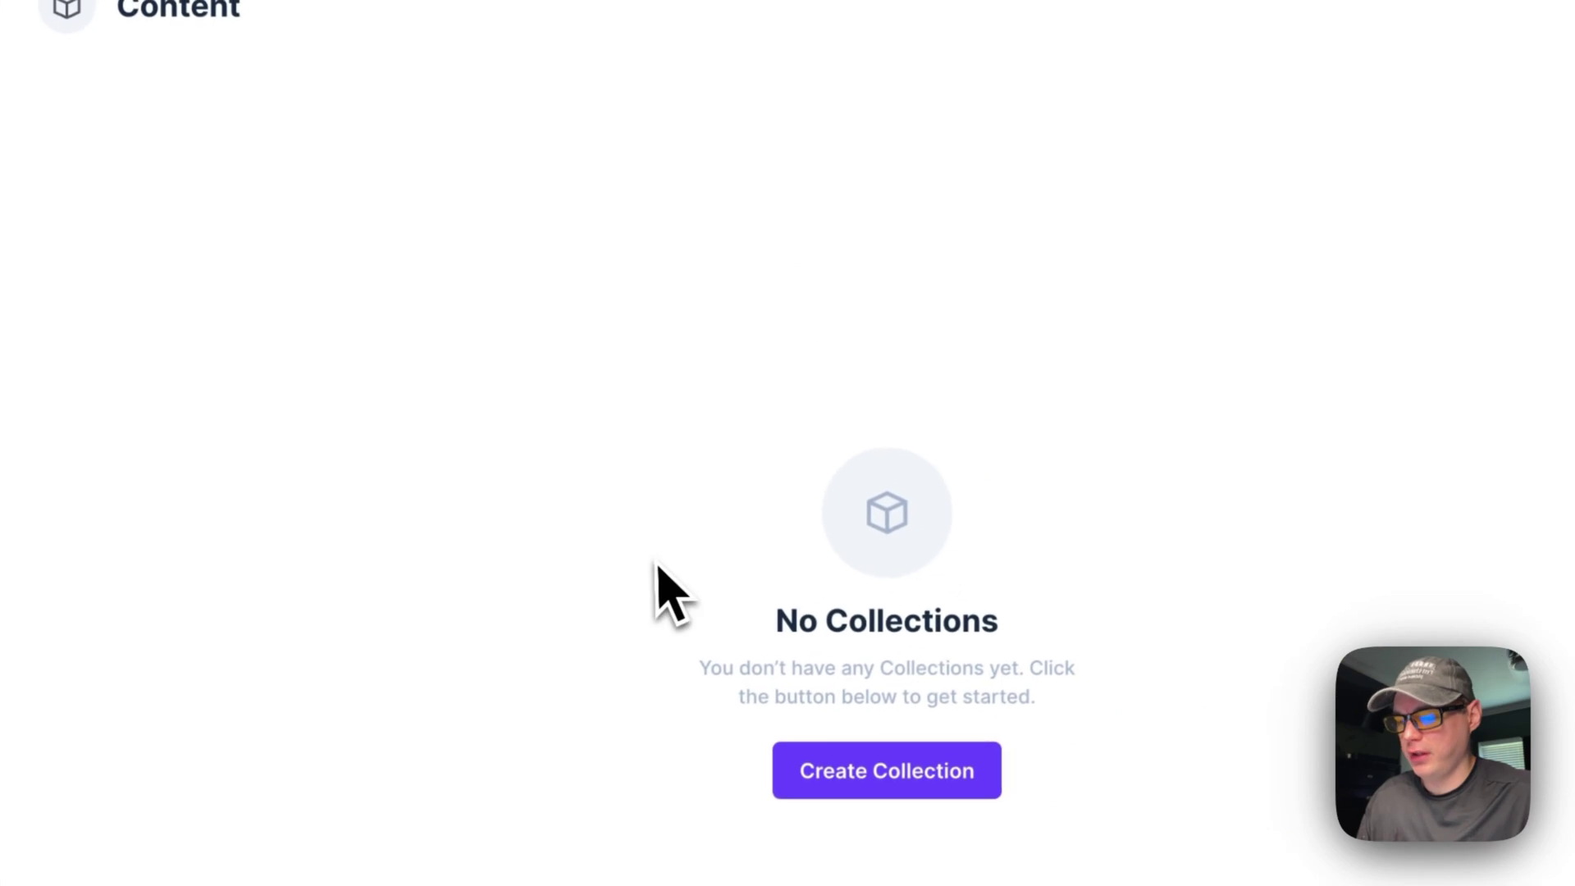
Step: Create the Testing collection and add a Username single-line text input field
left_click(870, 767)
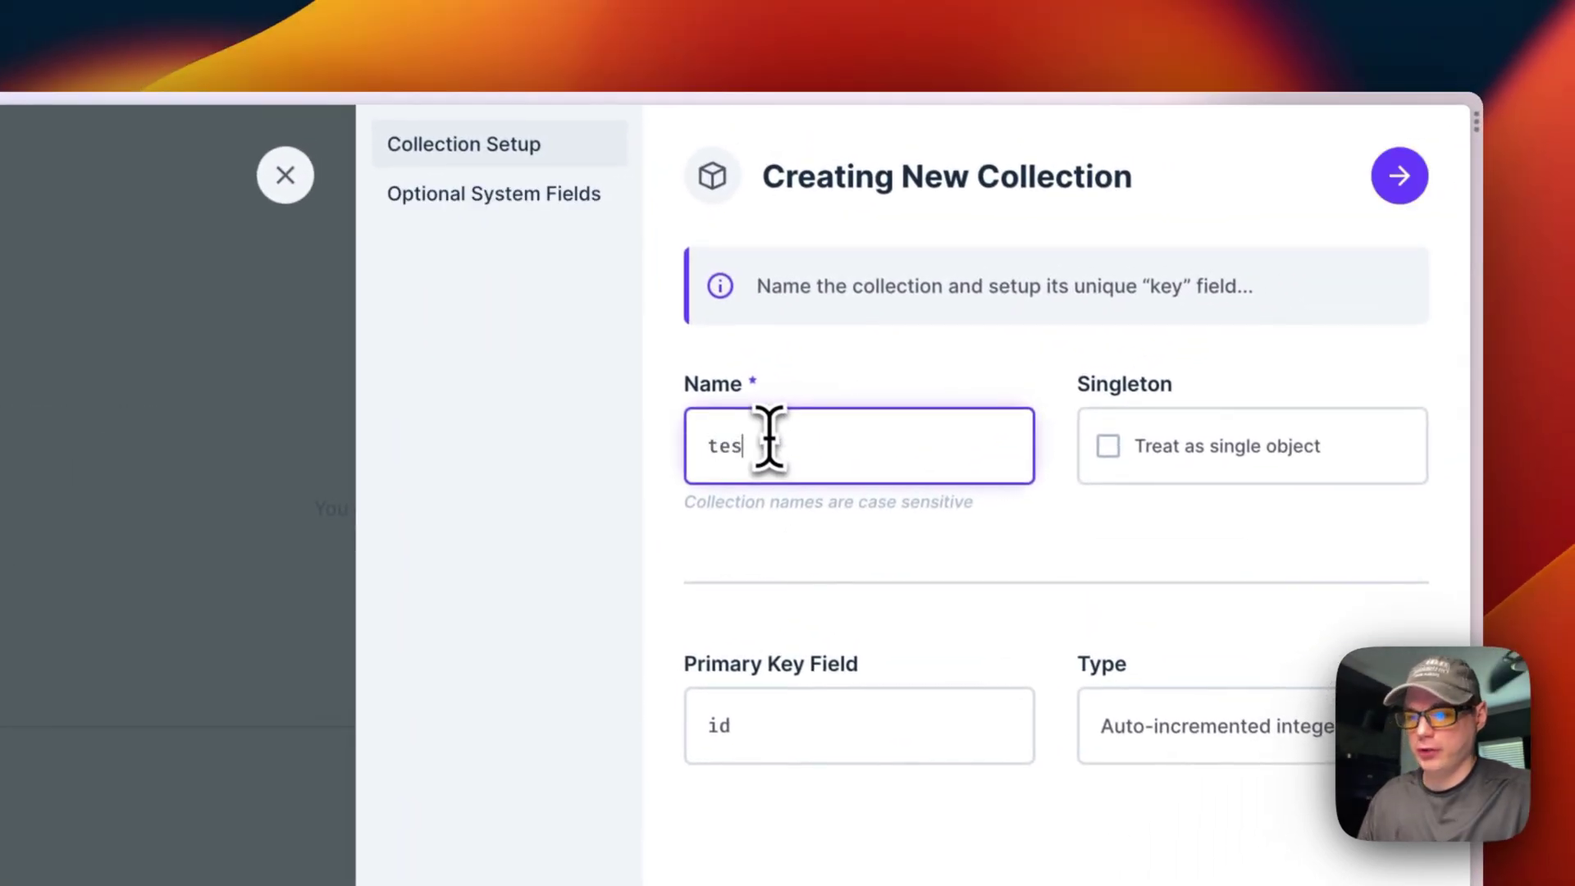
left_click(1382, 187)
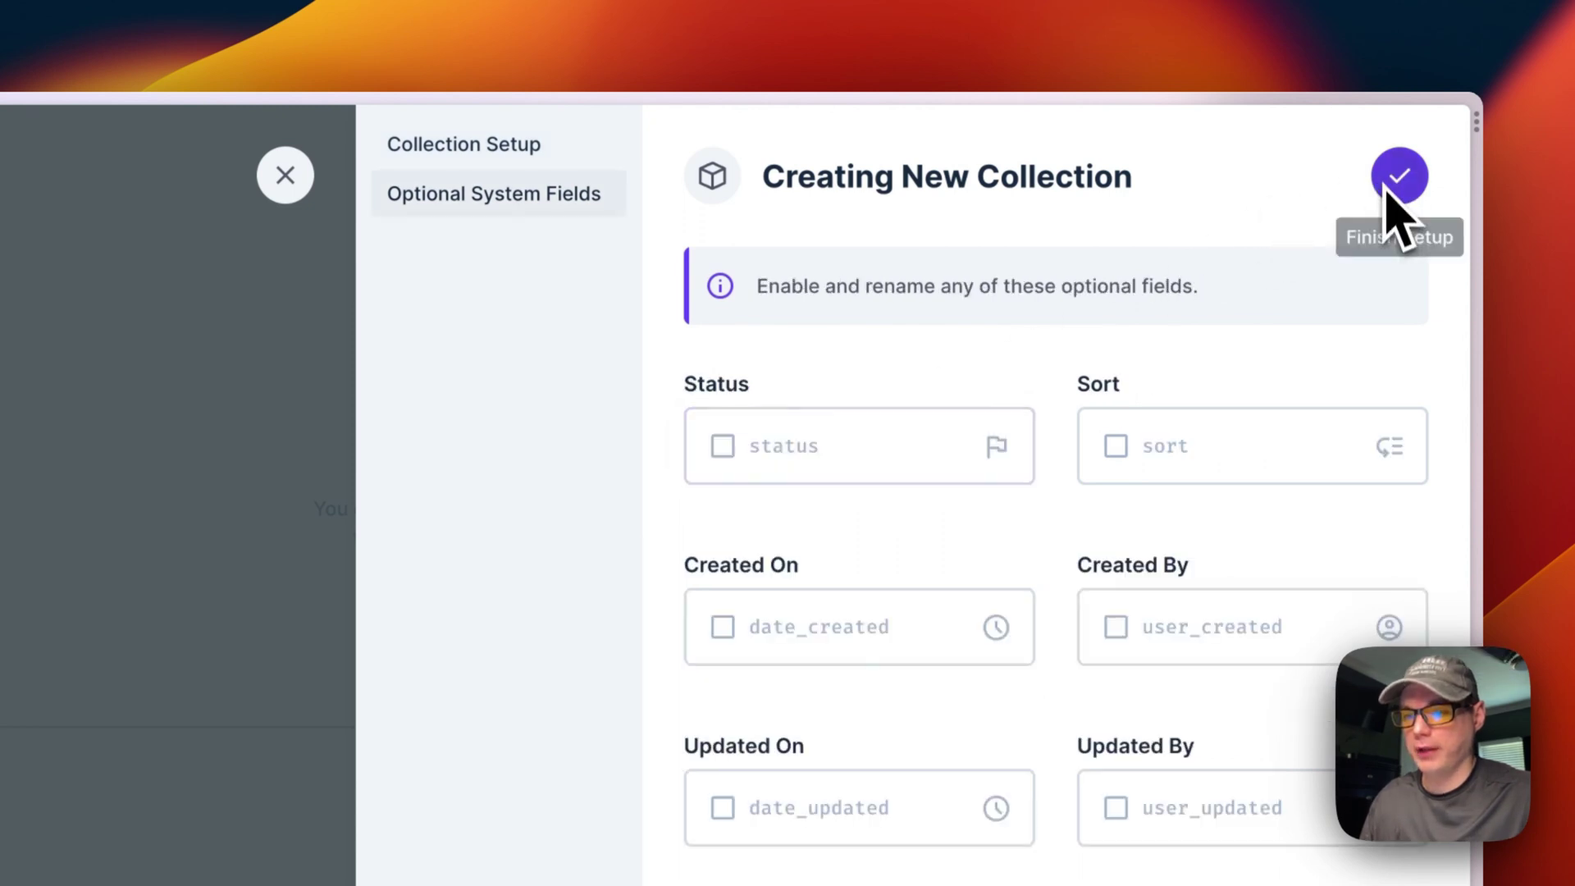
left_click(1400, 175)
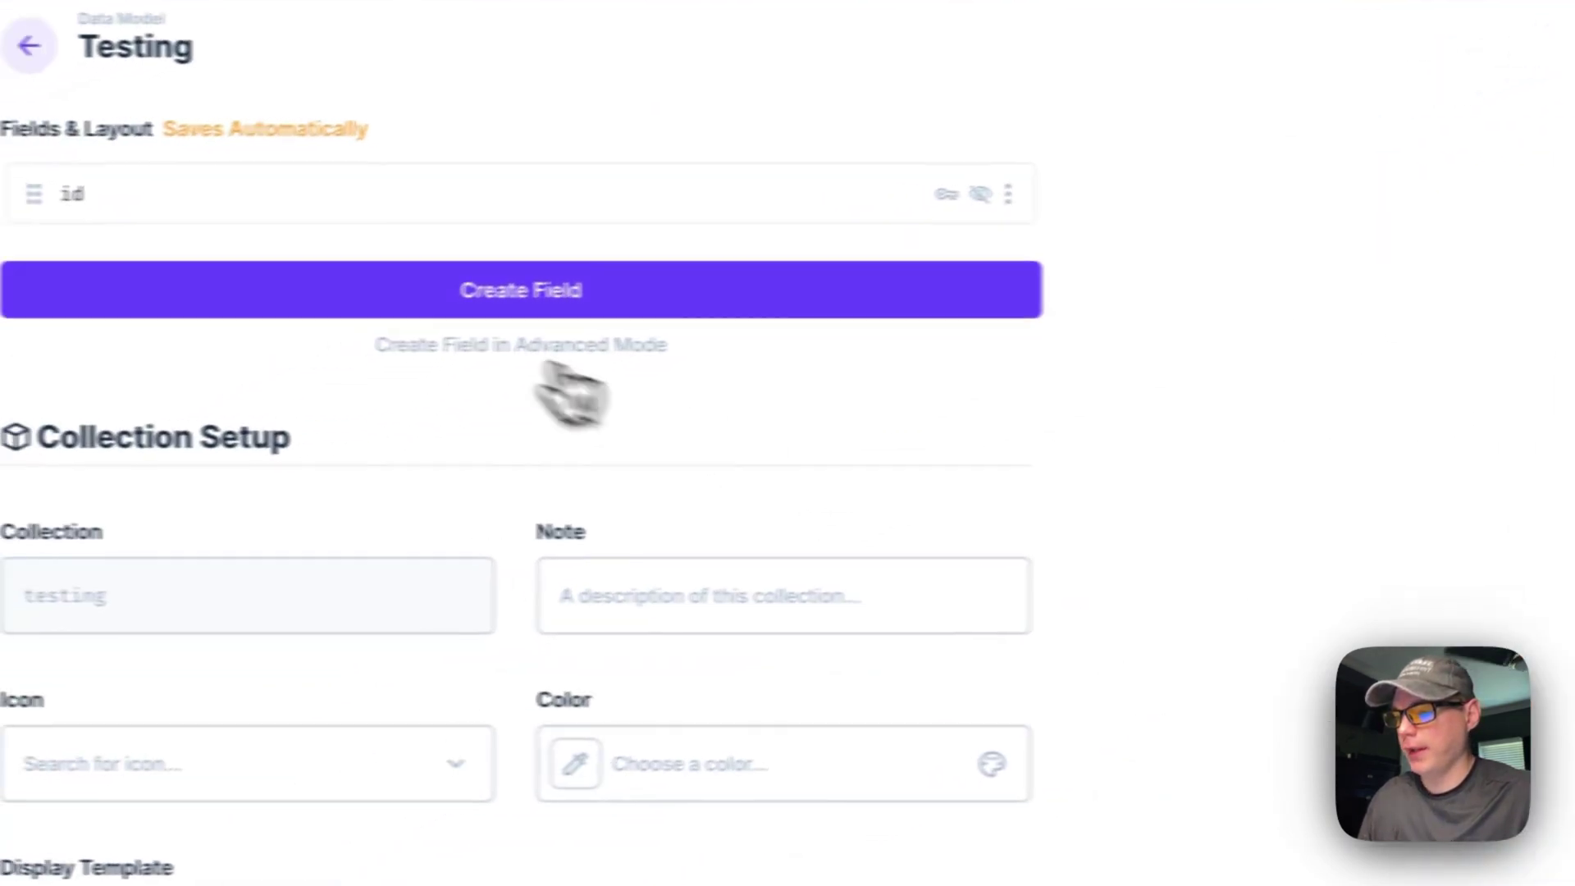
left_click(517, 303)
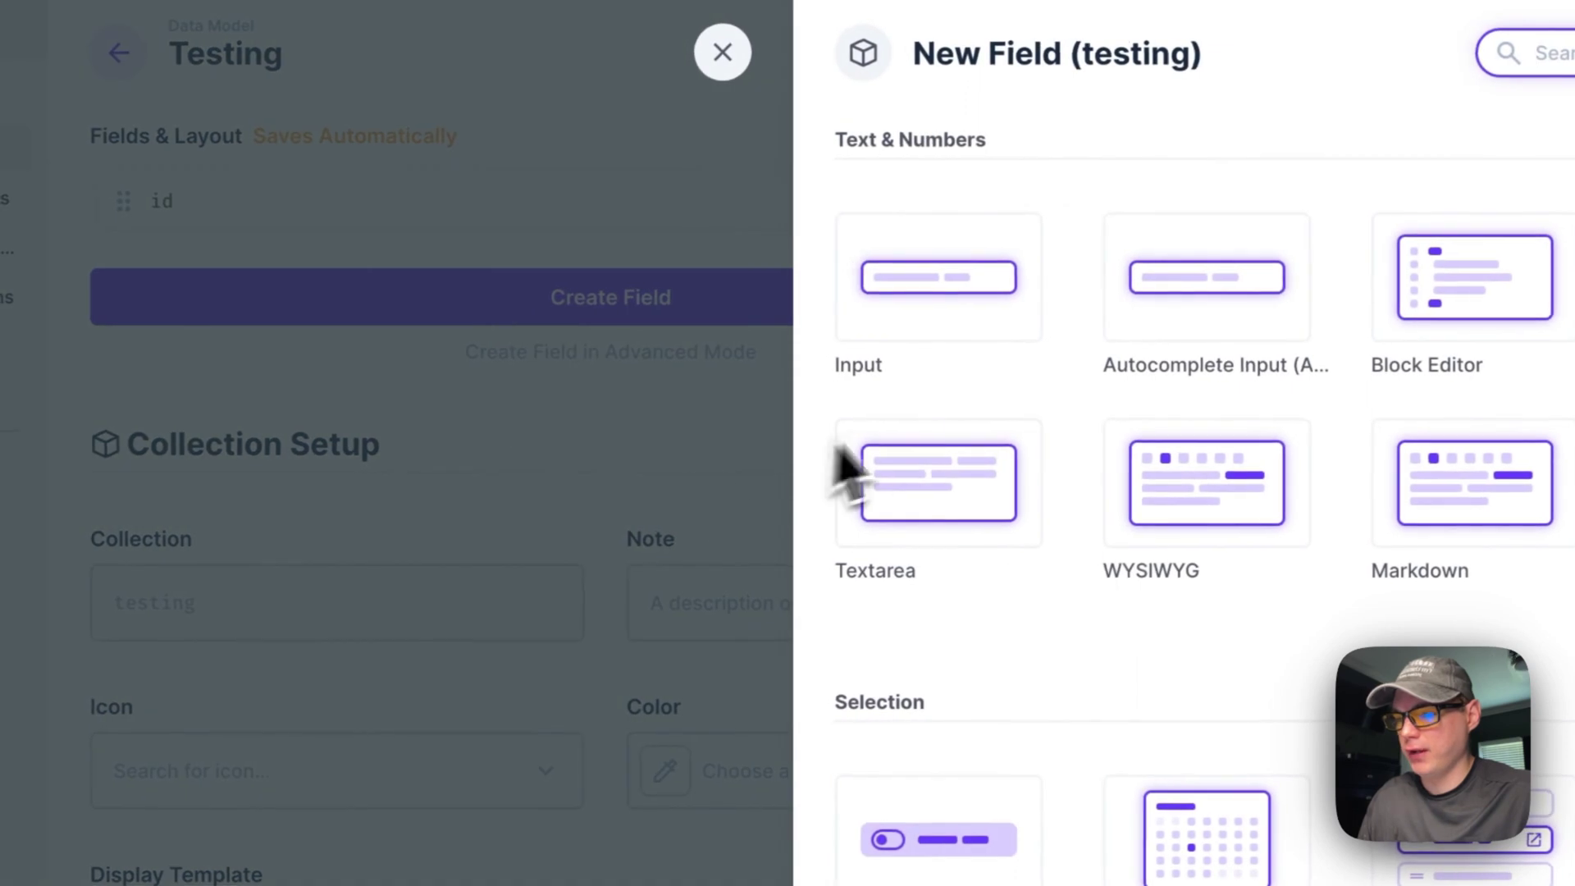
left_click(949, 297)
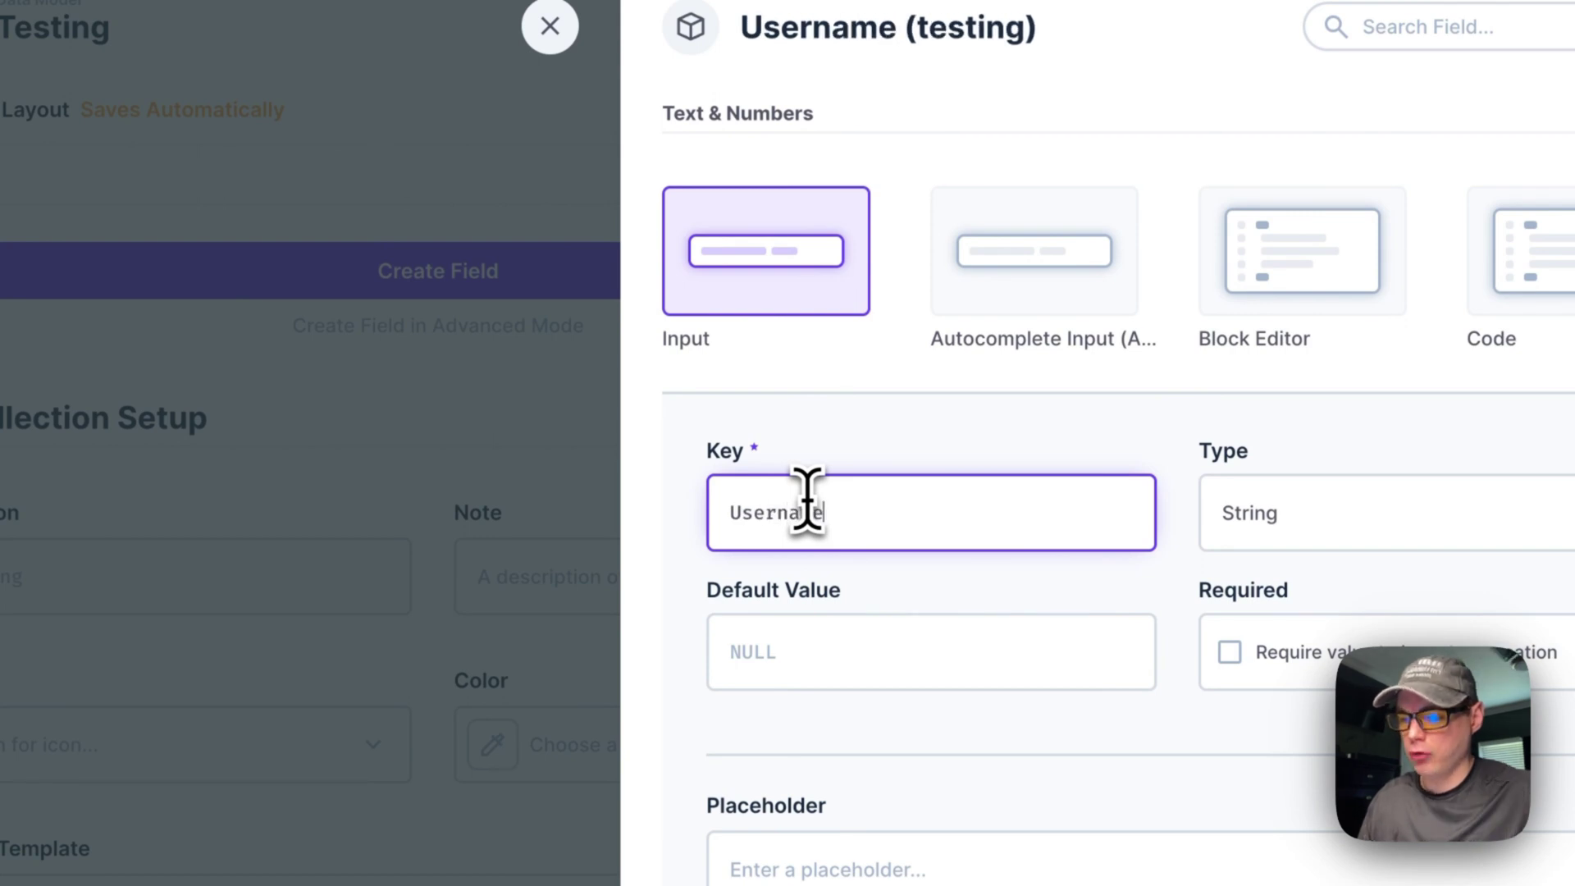
left_click(807, 648)
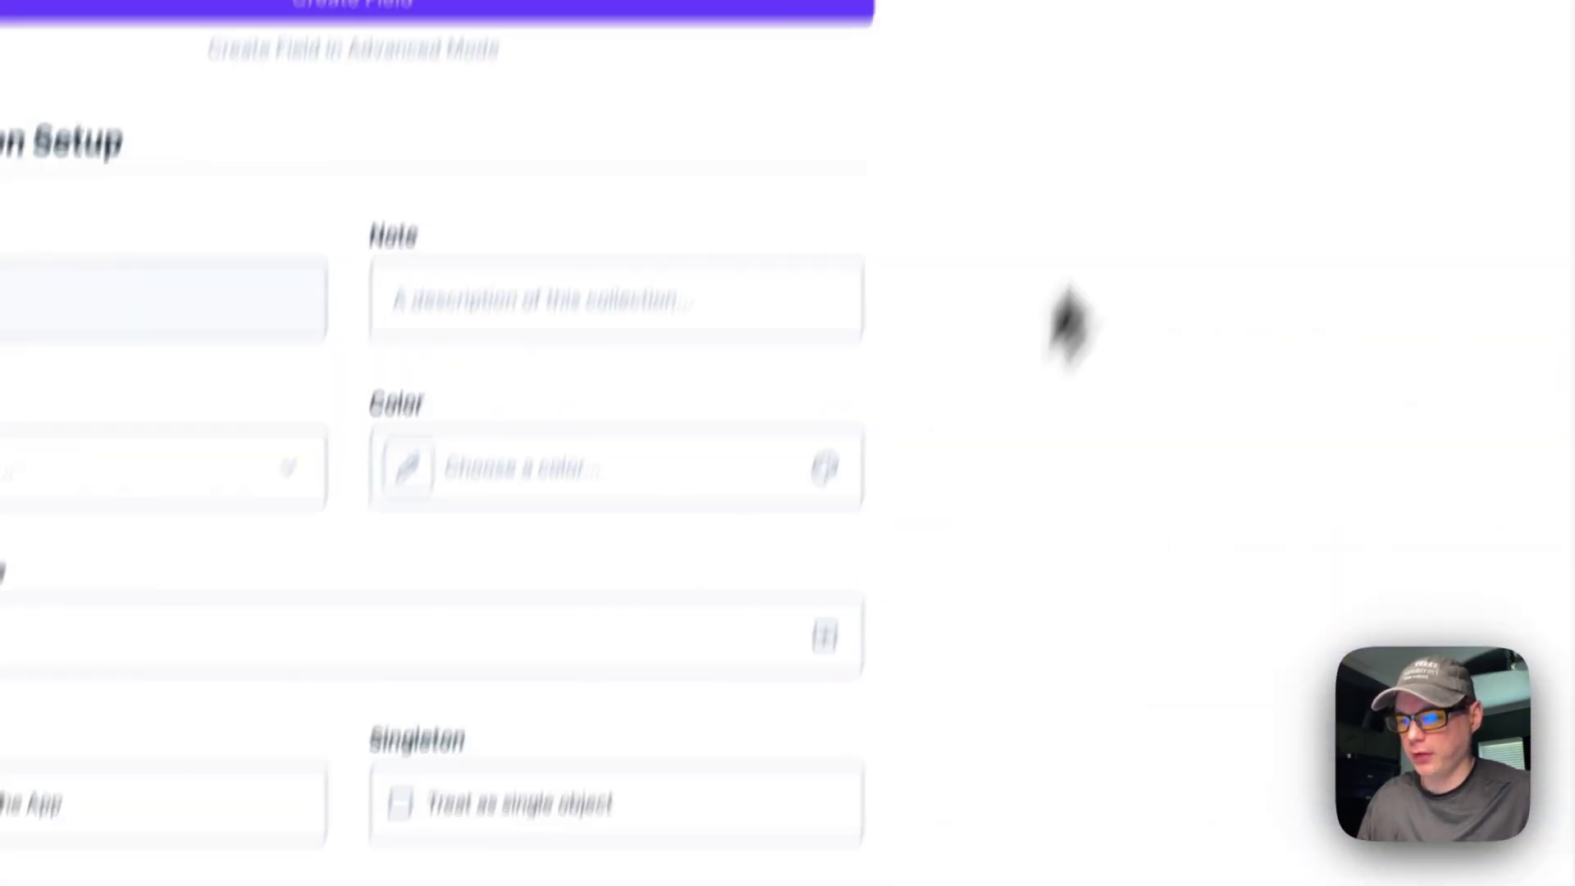
Step: Add a required String Password input field to Testing and return to Data Model
left_click(328, 20)
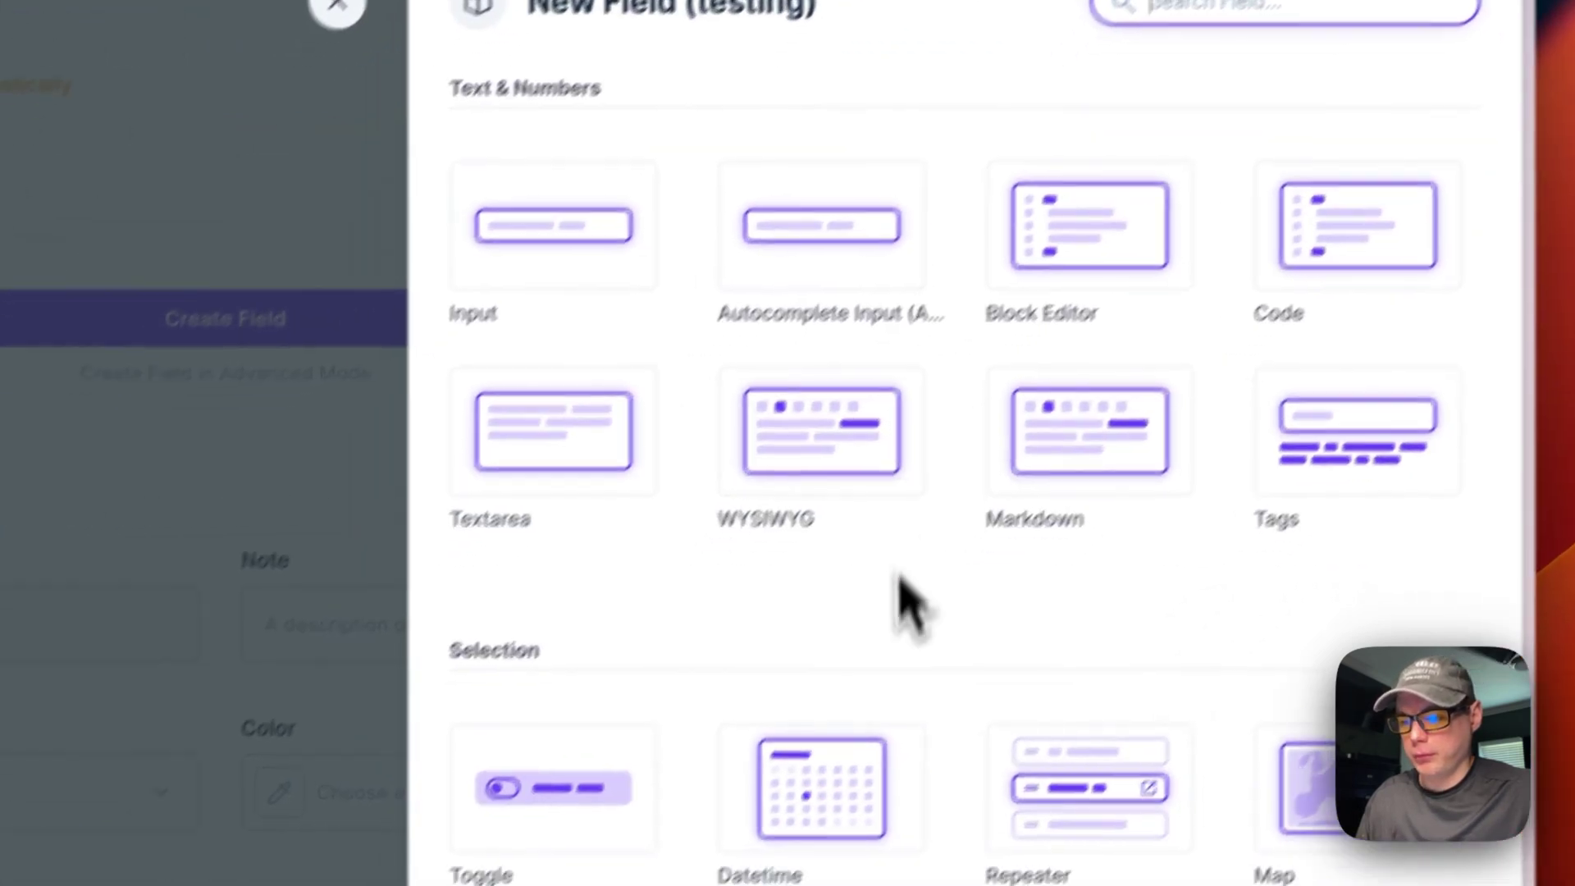
scroll(900, 581, "down", 20)
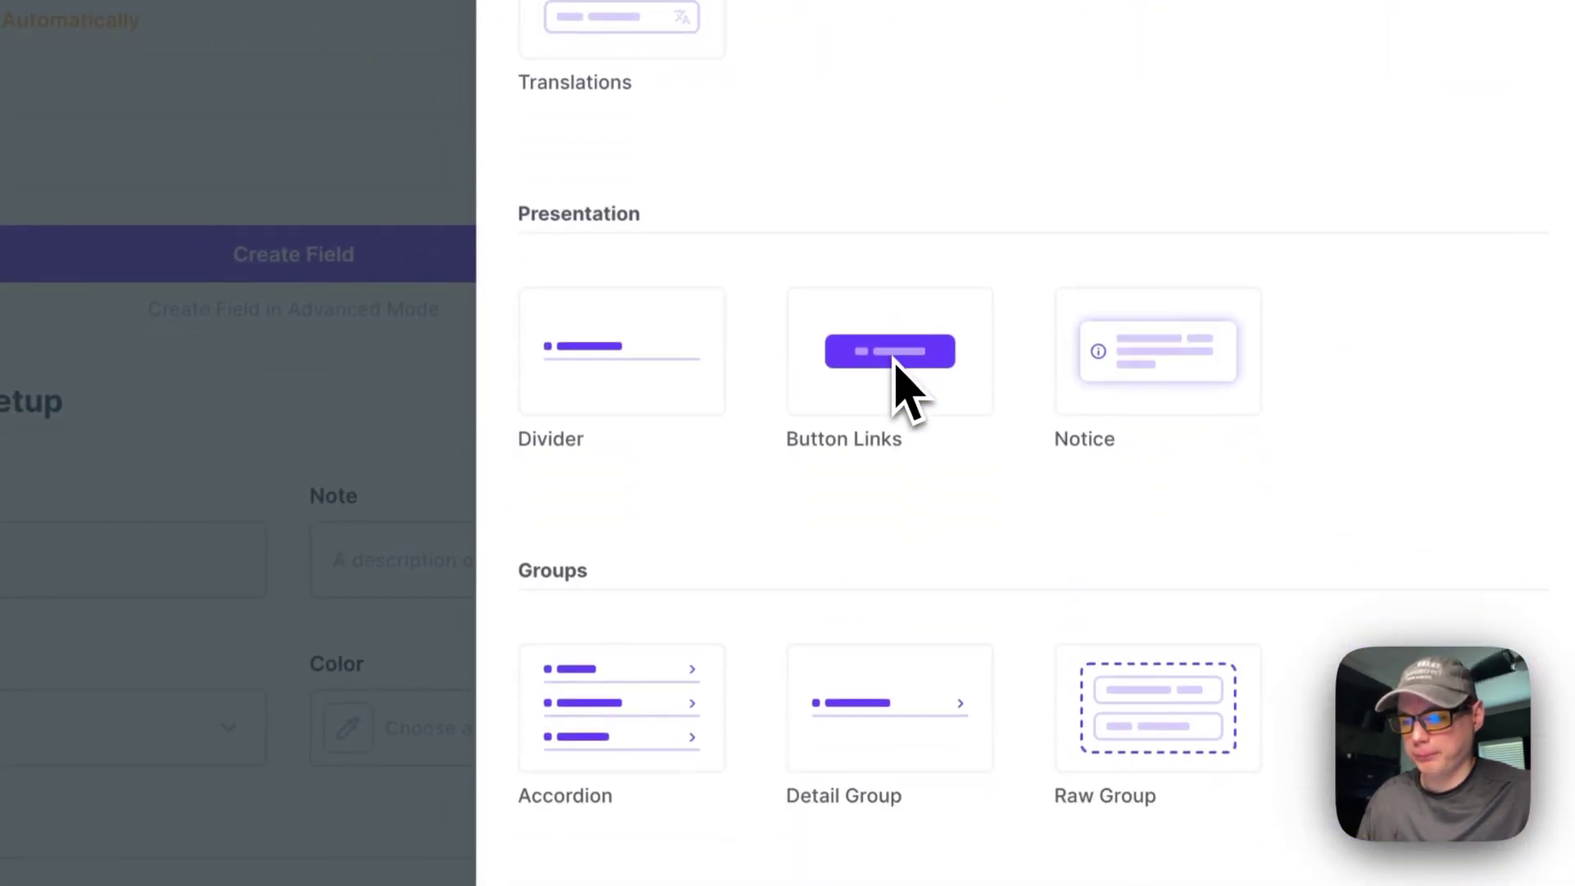
scroll(900, 379, "down", 3)
scroll(894, 392, "up", 15)
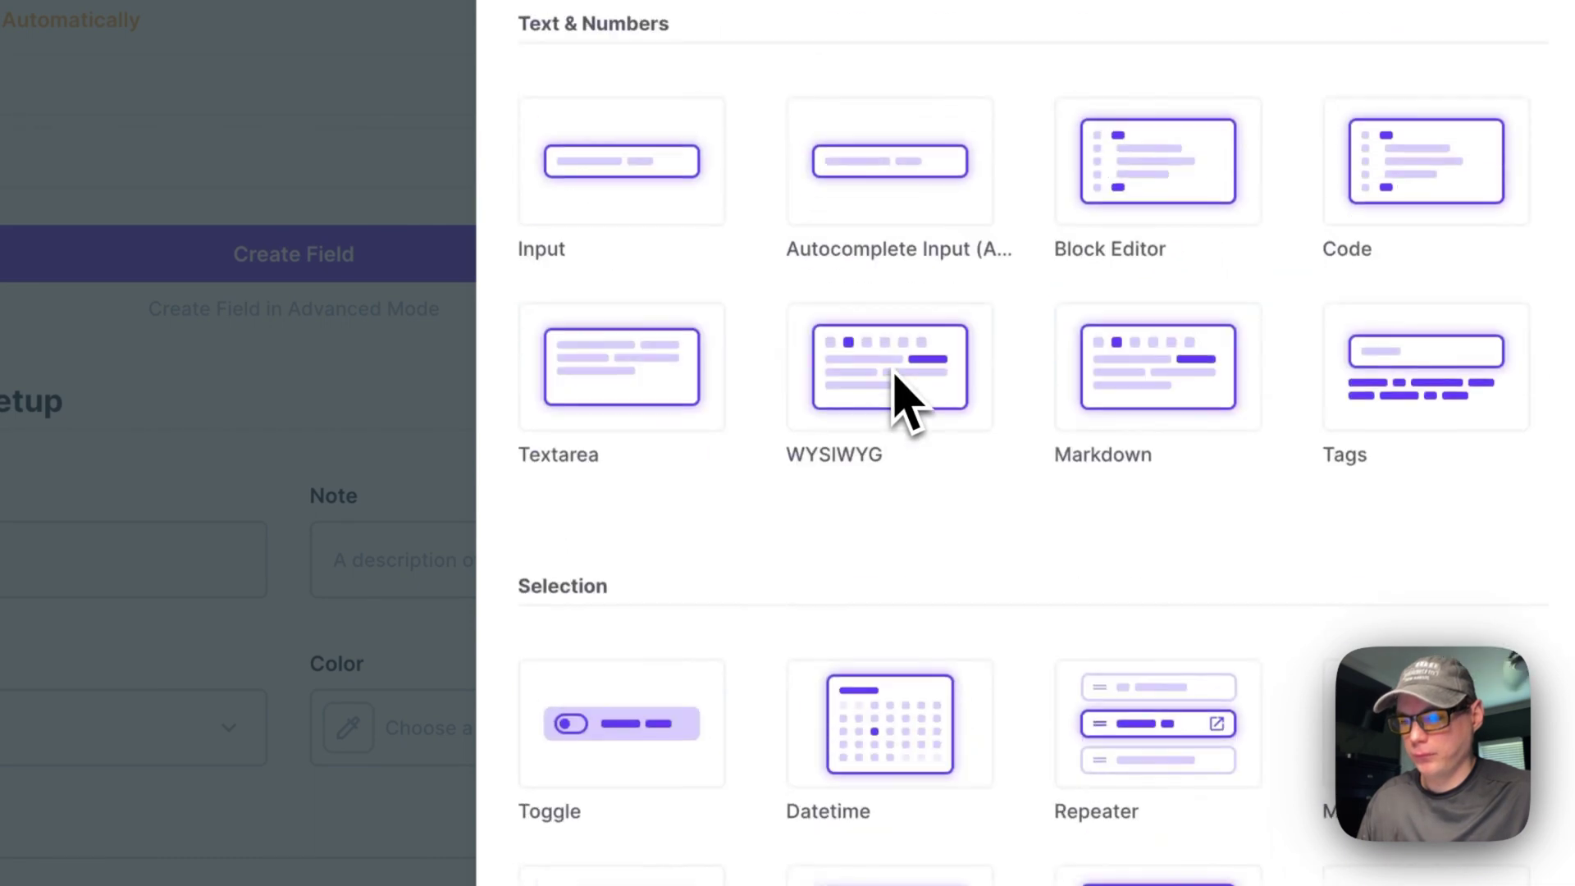
left_click(659, 209)
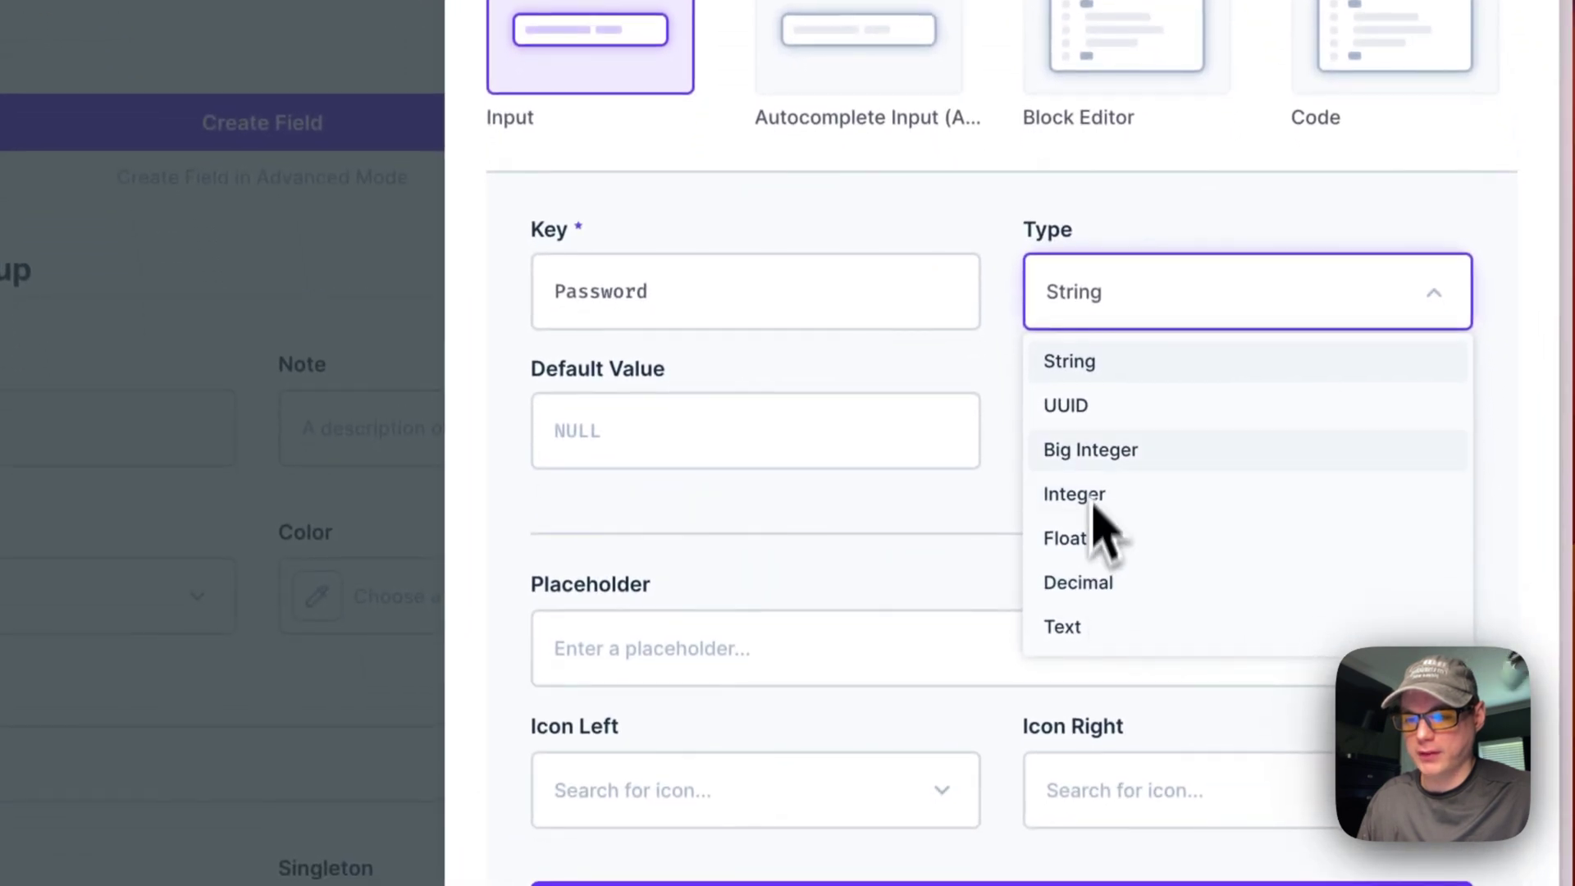
right_click(999, 632)
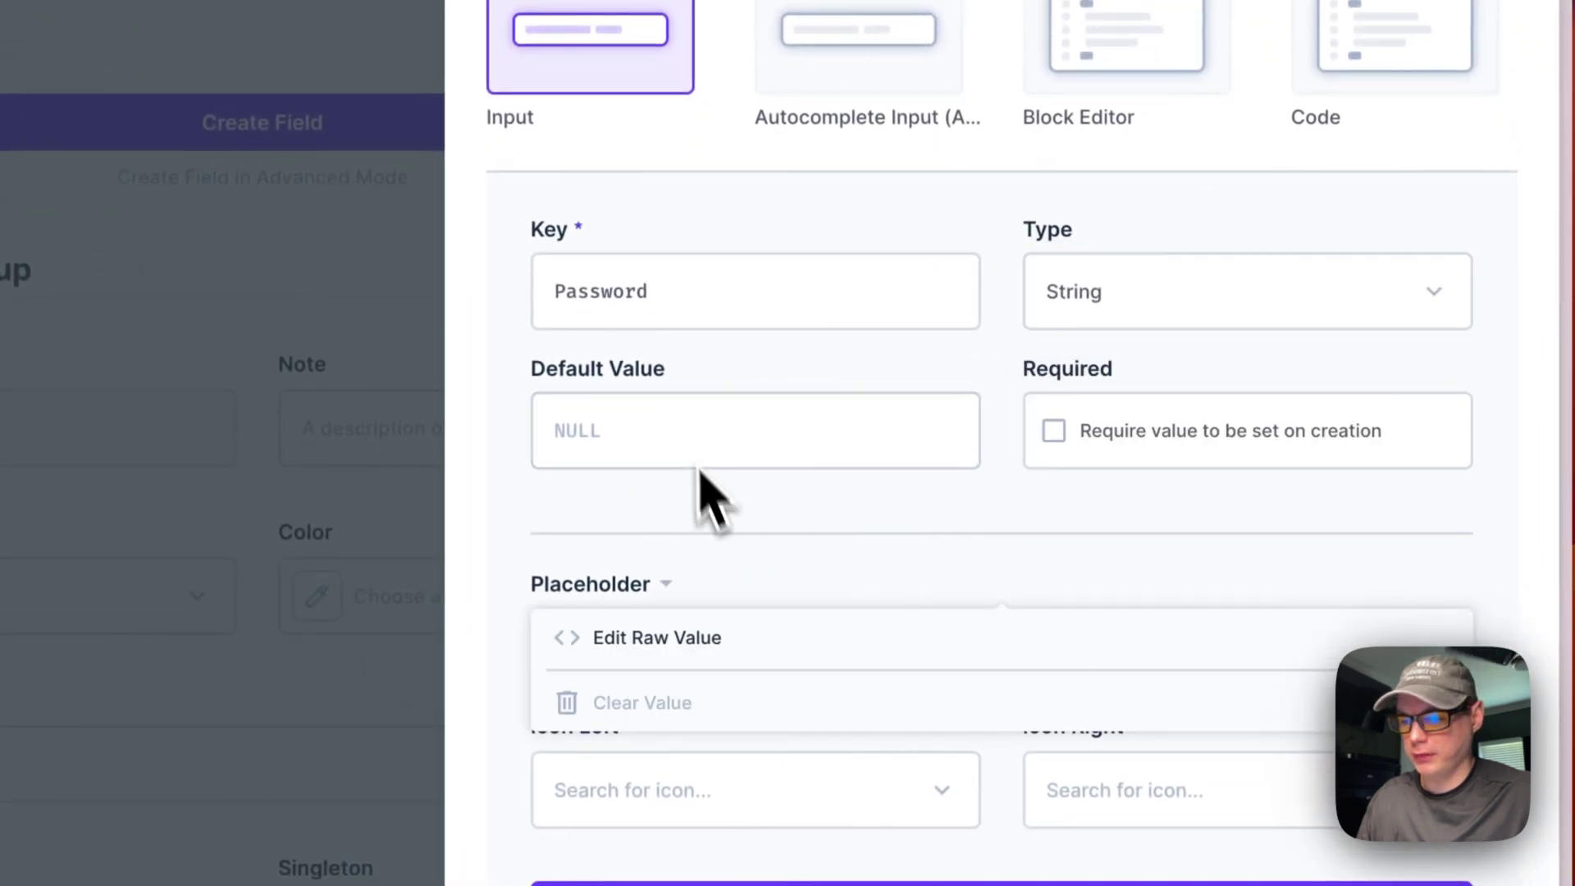
scroll(714, 533, "down", 4)
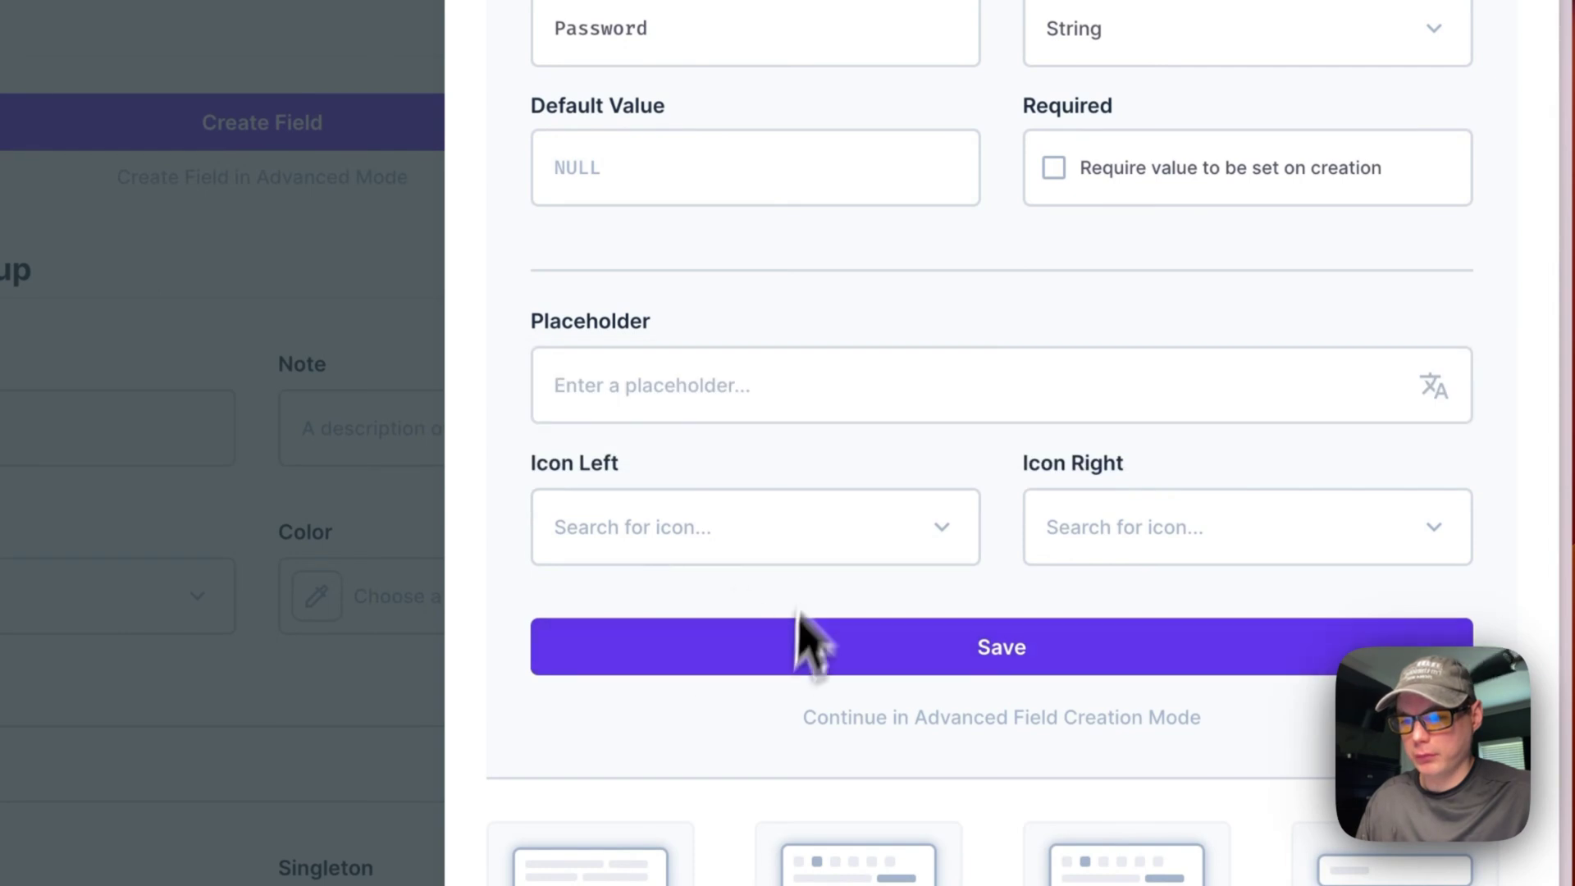
left_click(1054, 174)
left_click(775, 648)
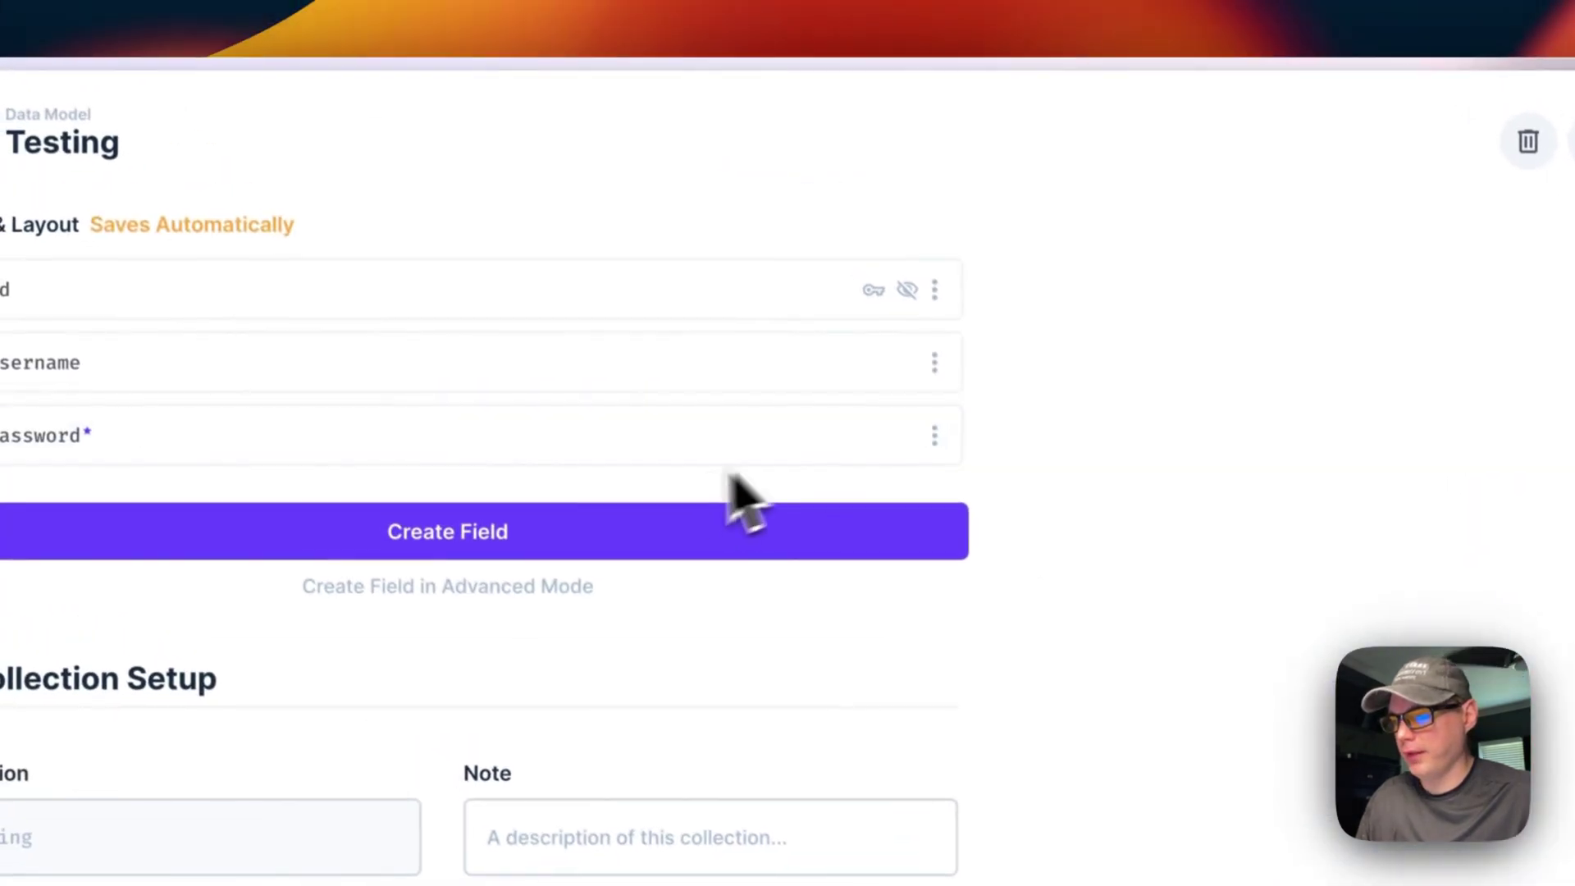
left_click(419, 179)
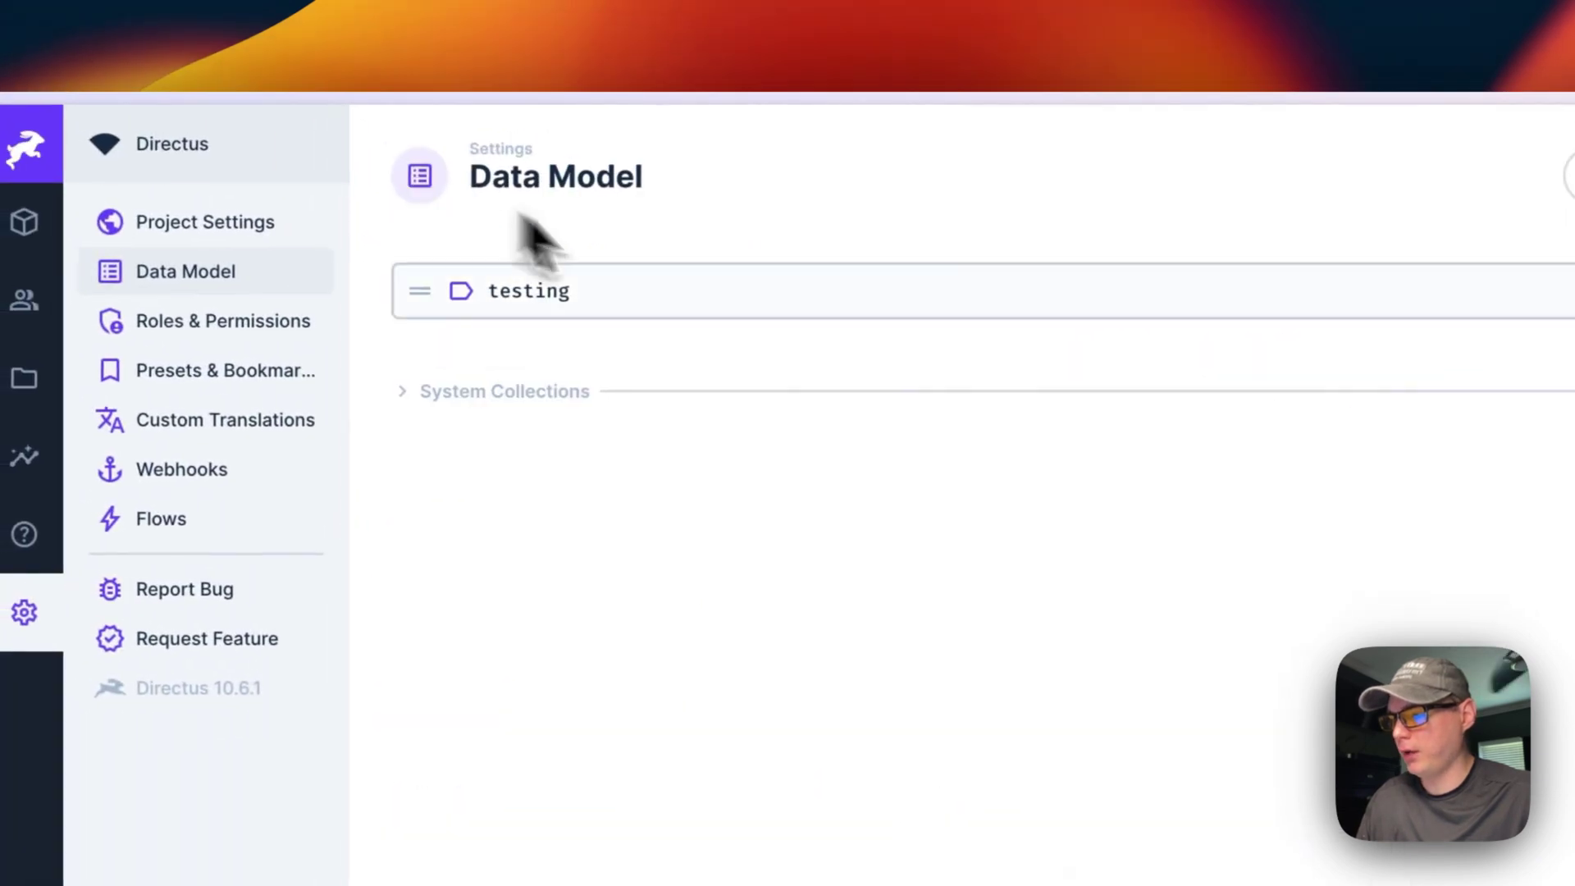
Step: Open Testing in Content and save a new item with a username and a password entered
left_click(24, 221)
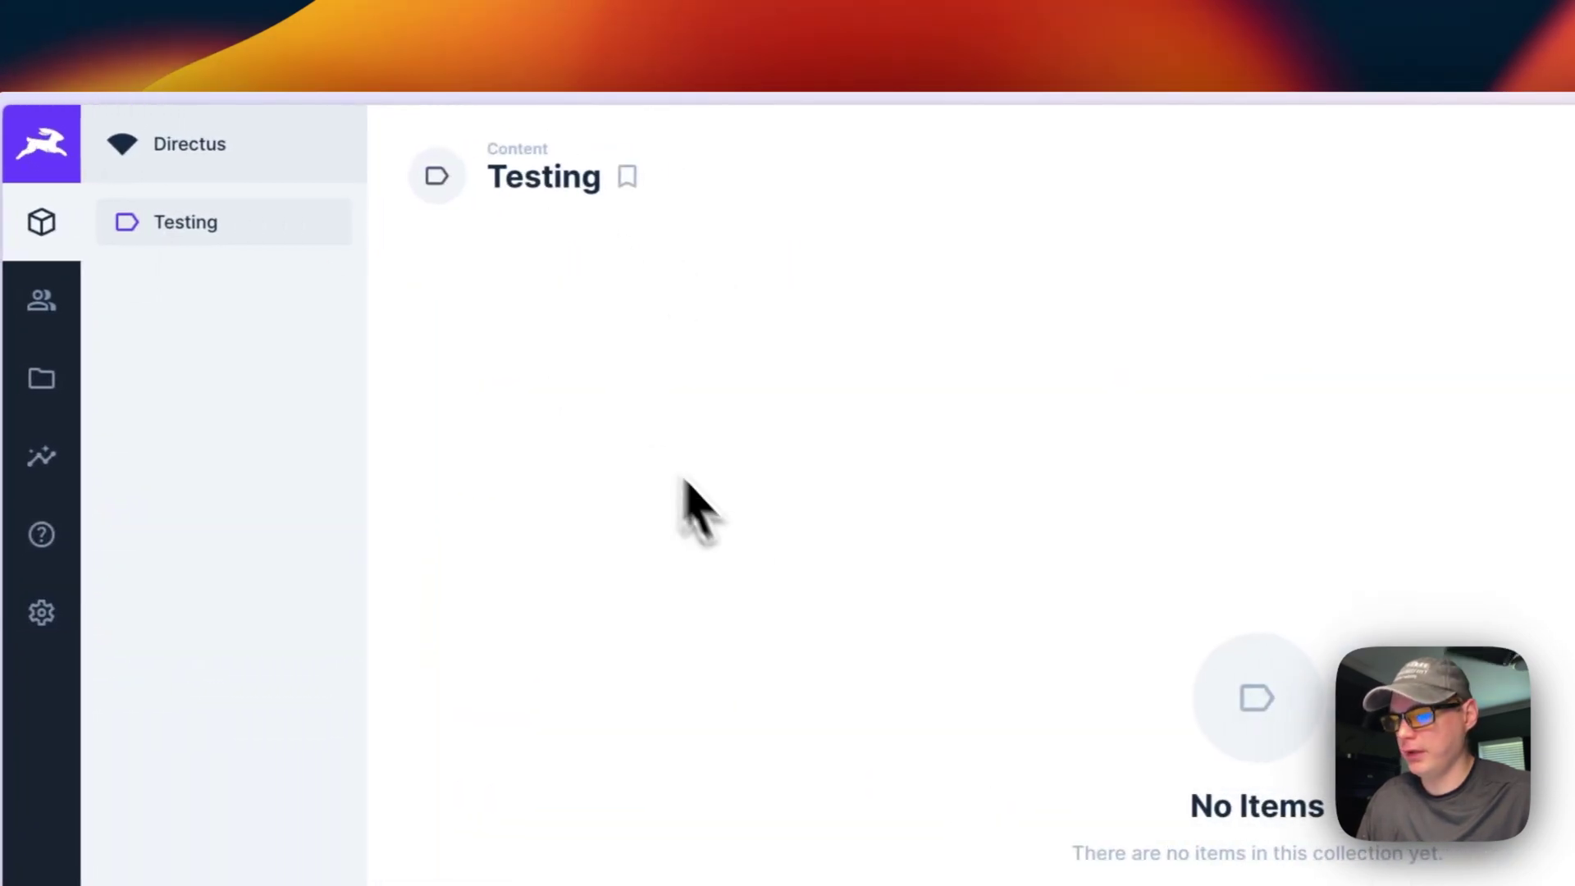
left_click(1306, 882)
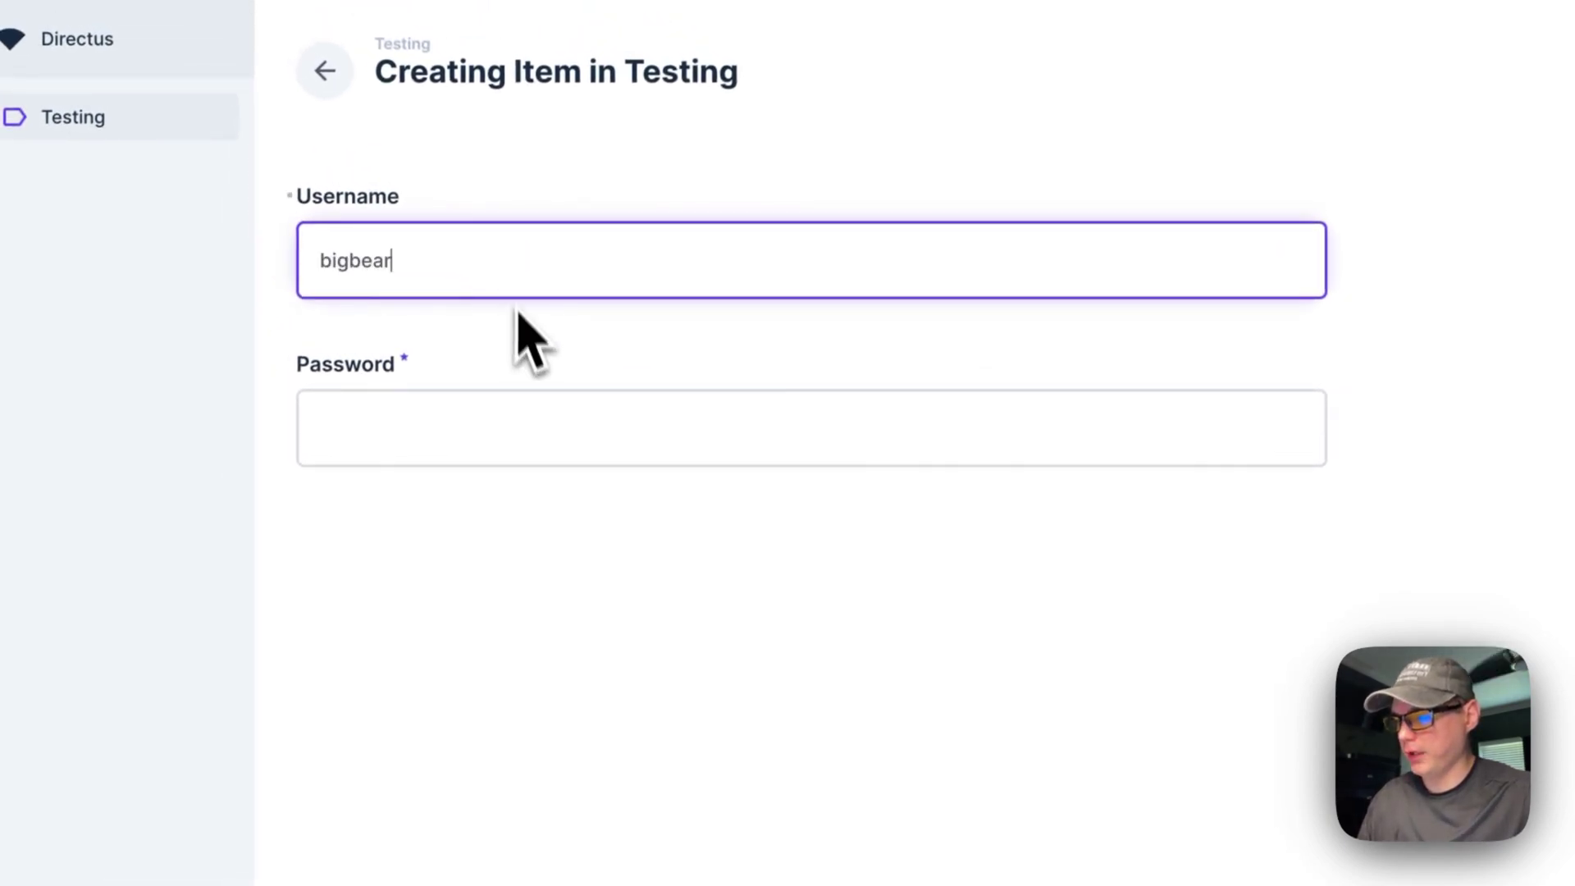
left_click(443, 416)
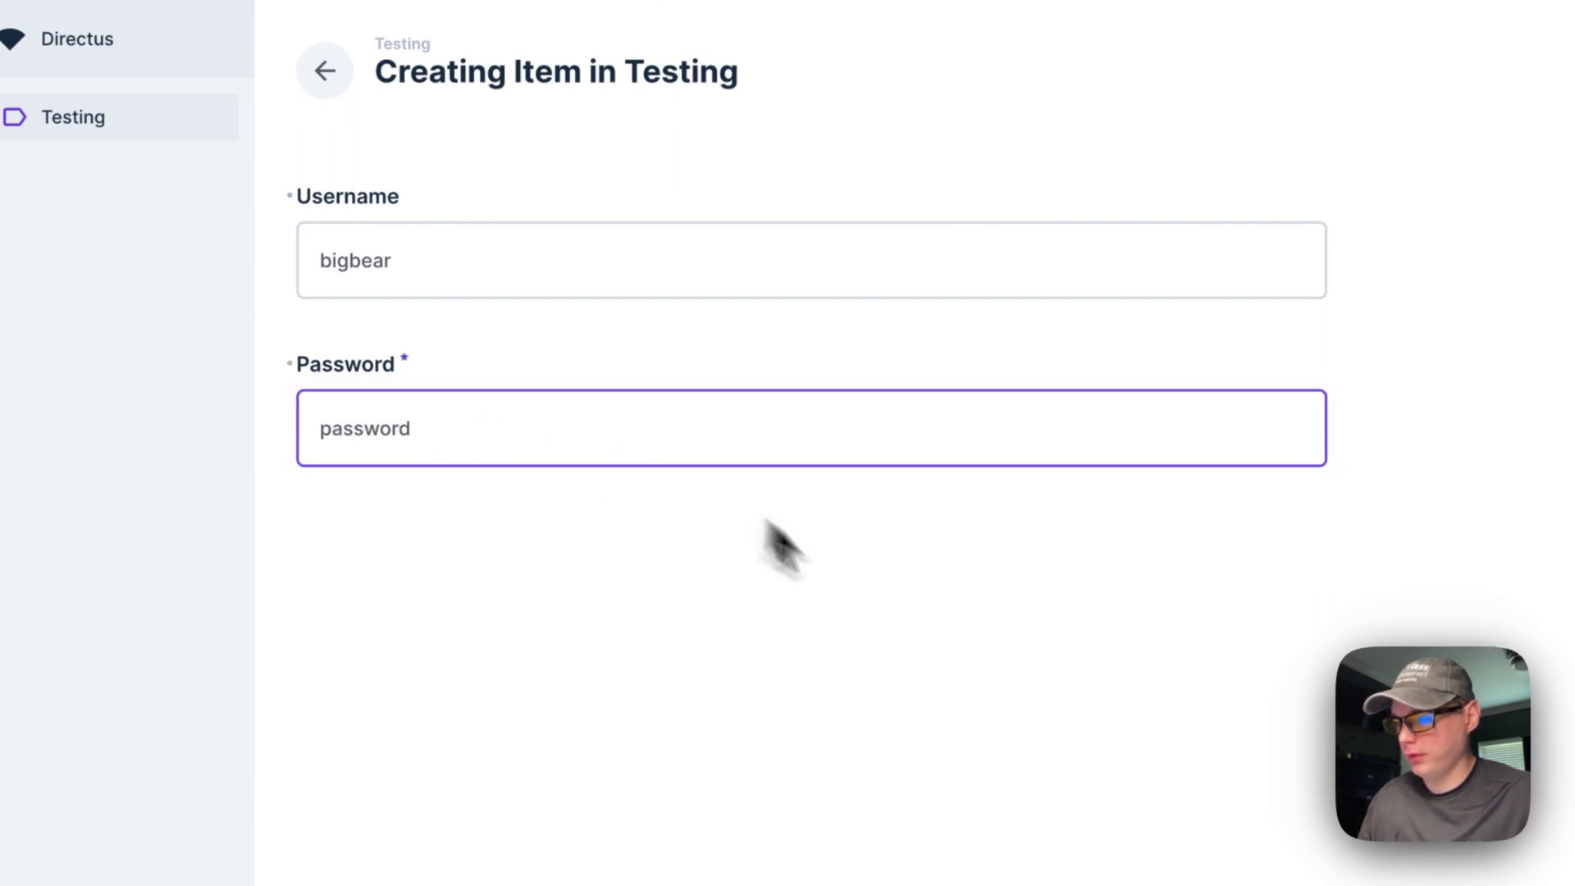
type("password")
left_click(894, 624)
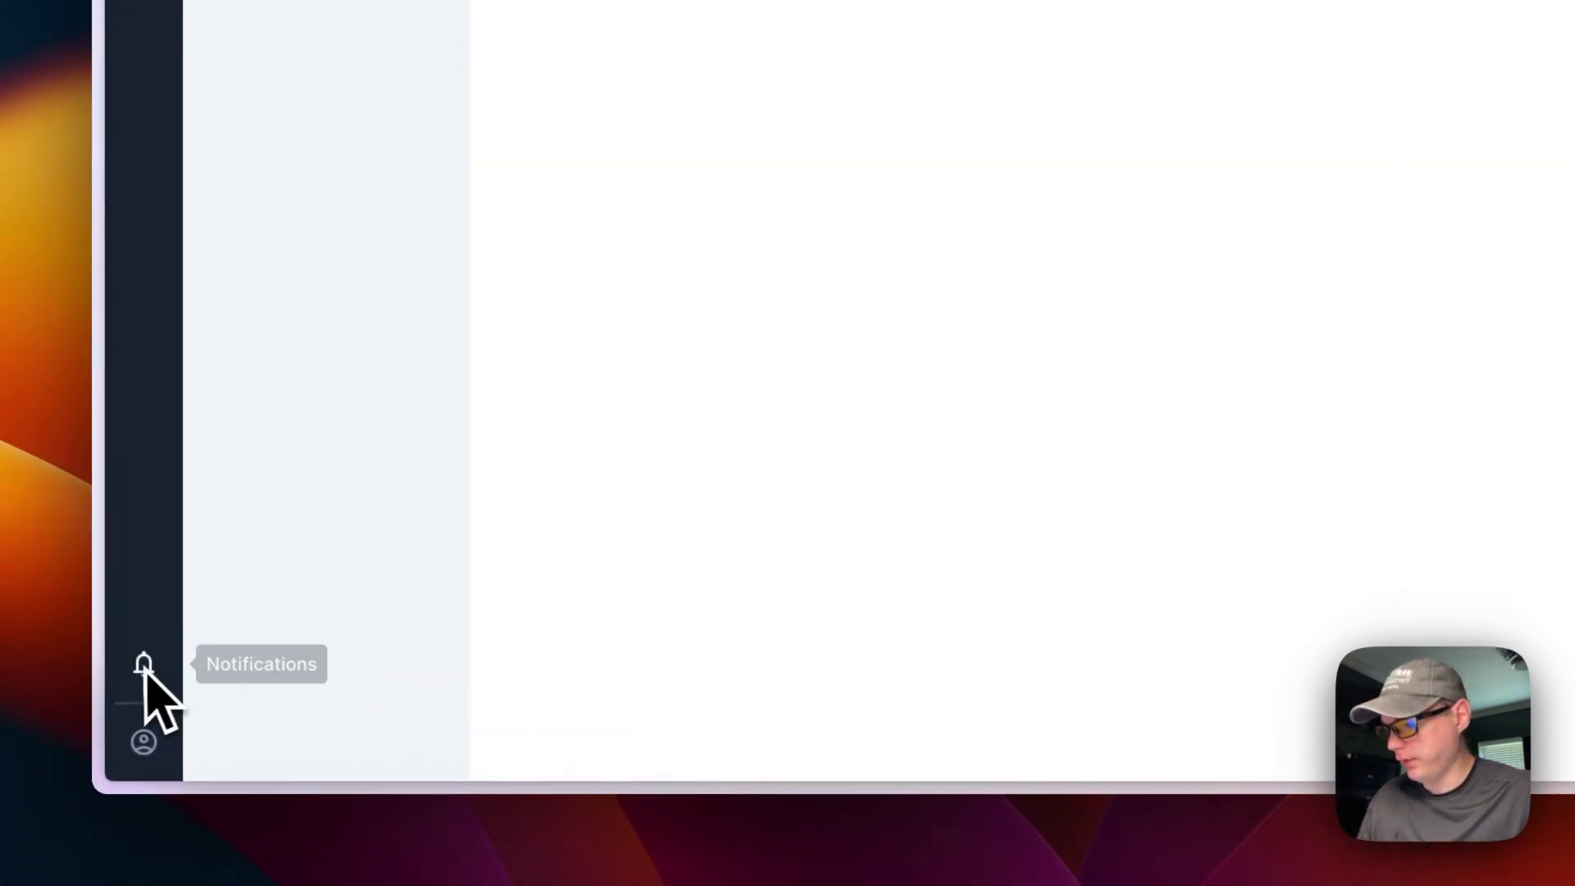
Step: Scroll through the general Project Settings page in Directus Settings
left_click(148, 584)
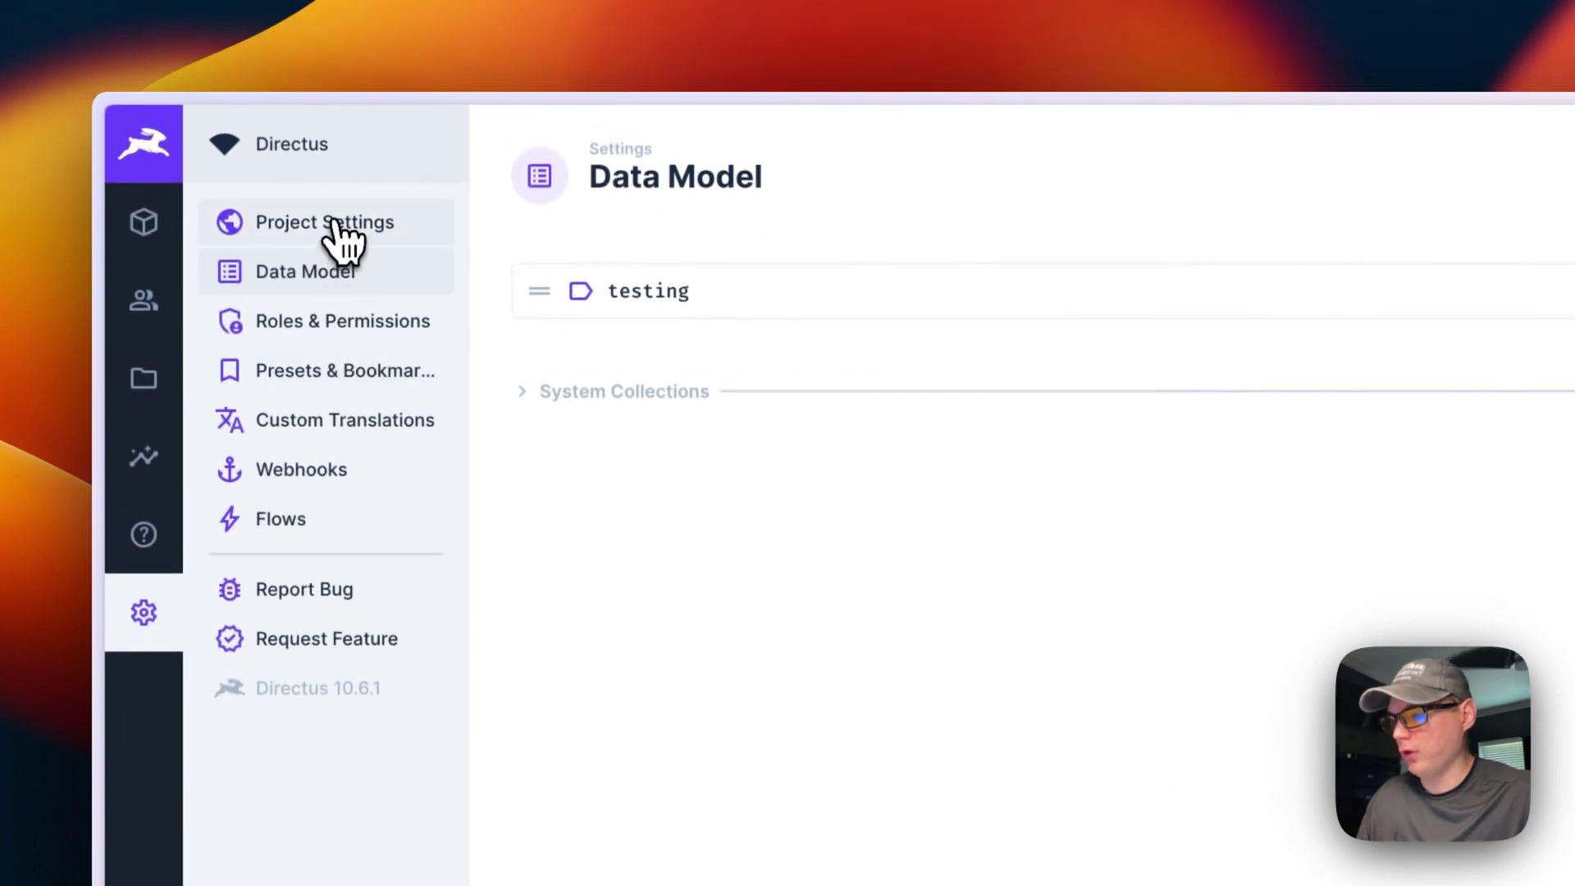
left_click(337, 223)
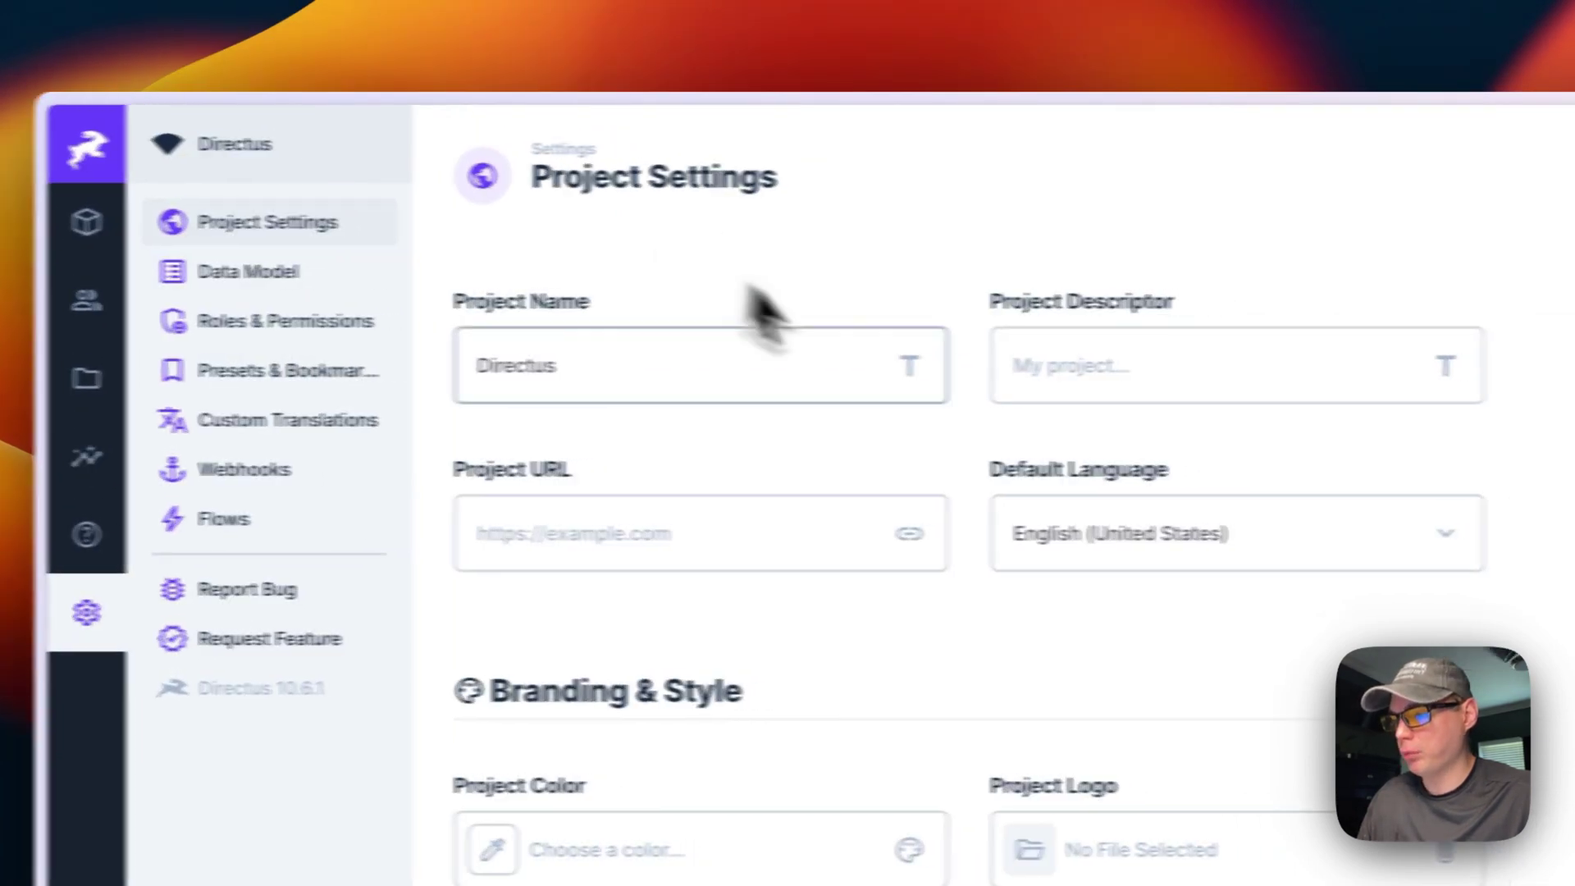
scroll(681, 509, "down", 3)
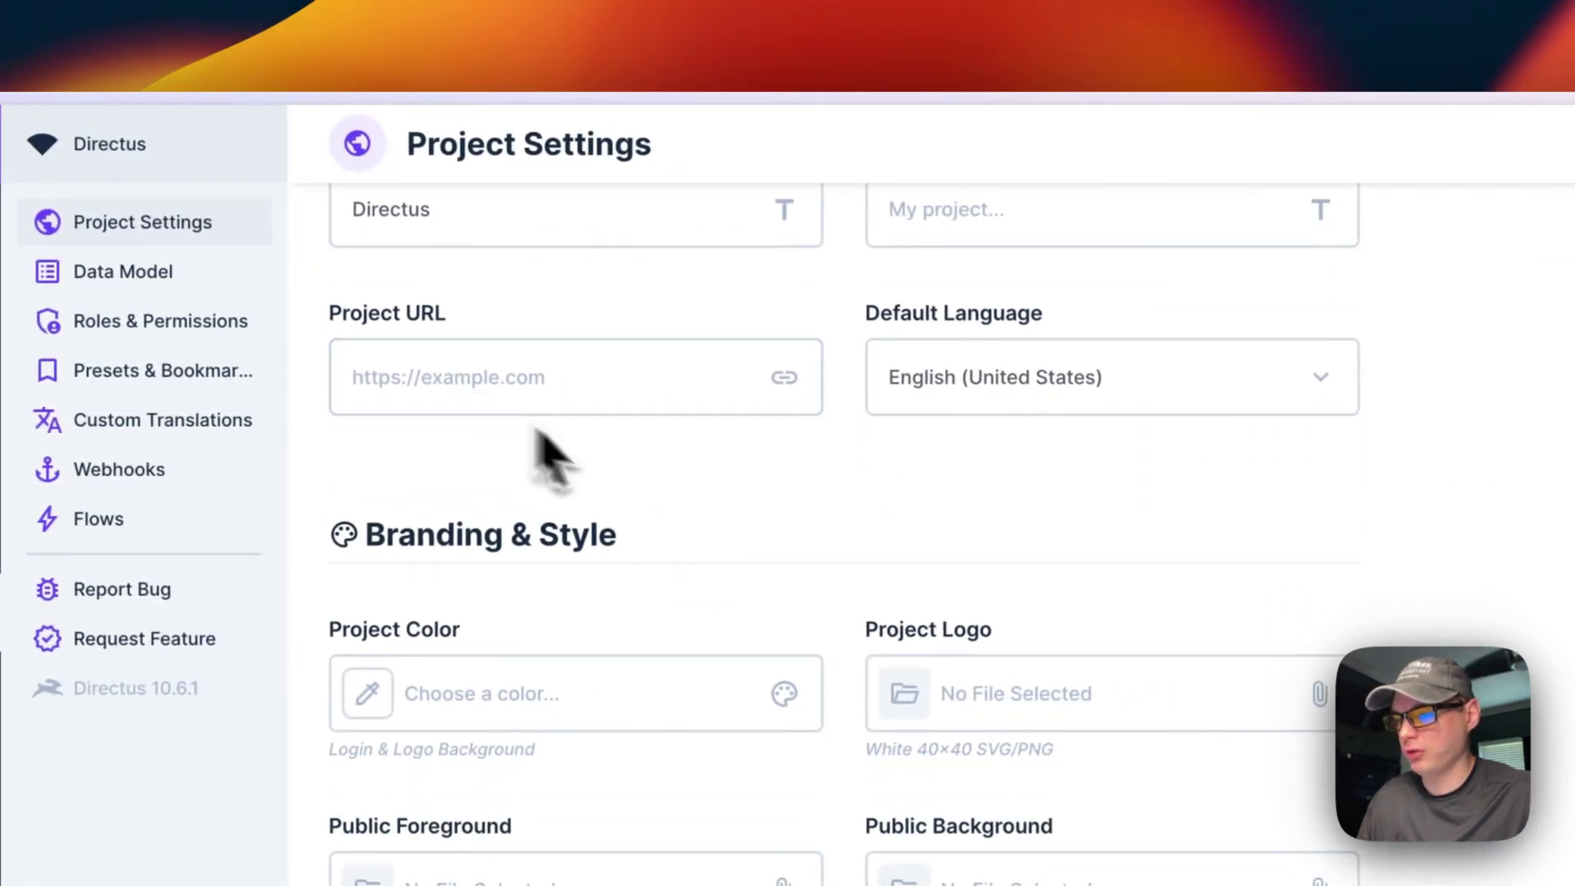
scroll(607, 480, "up", 3)
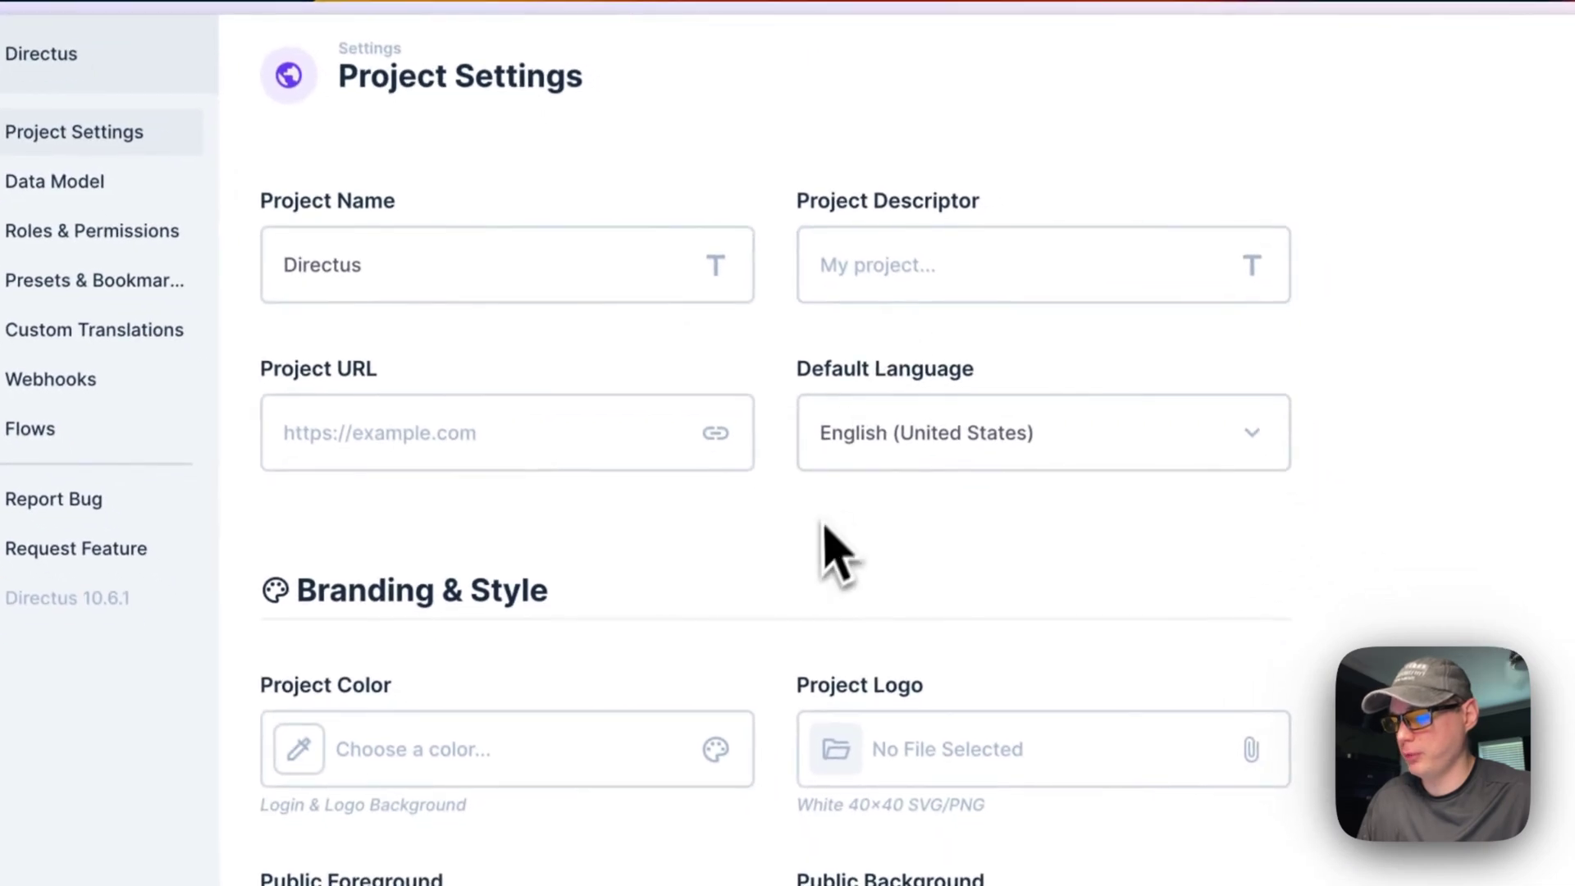
scroll(825, 545, "down", 5)
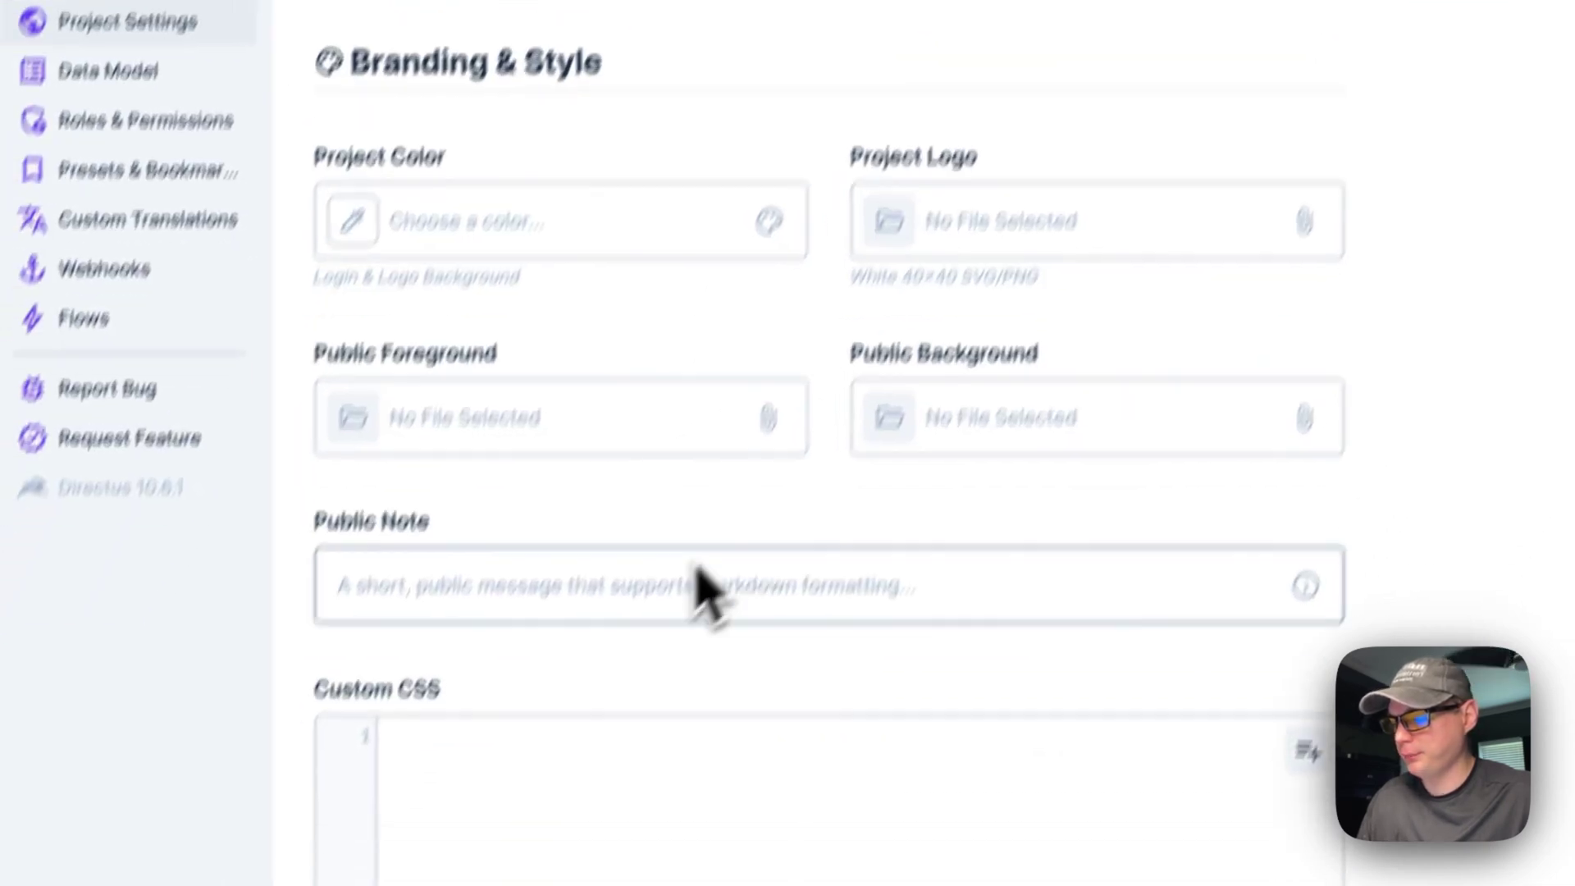
scroll(700, 533, "down", 10)
scroll(705, 557, "down", 10)
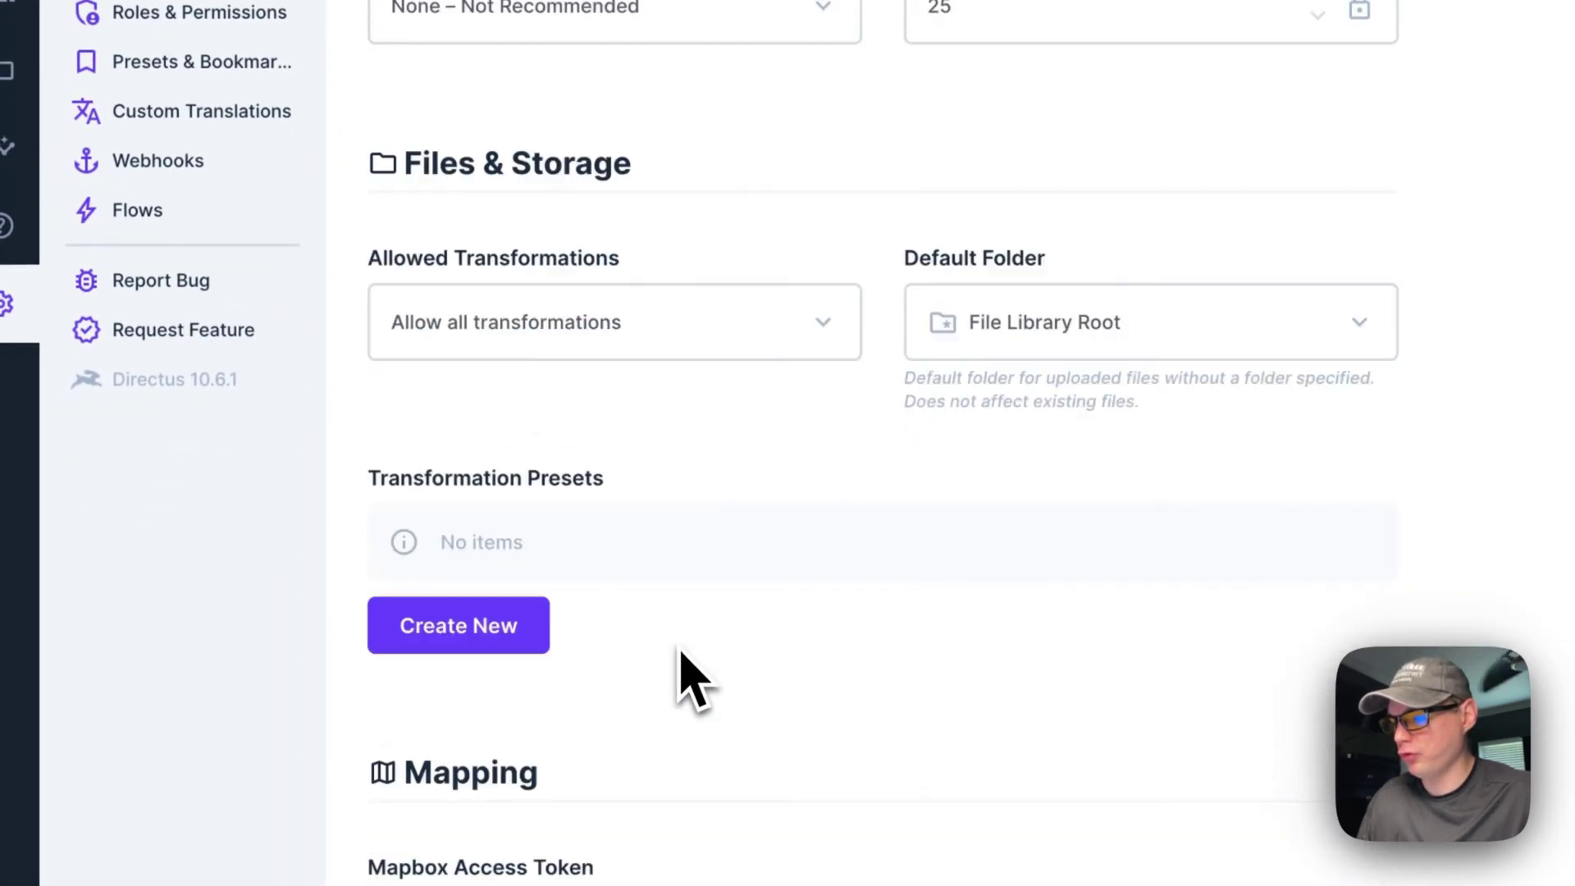
scroll(826, 529, "down", 6)
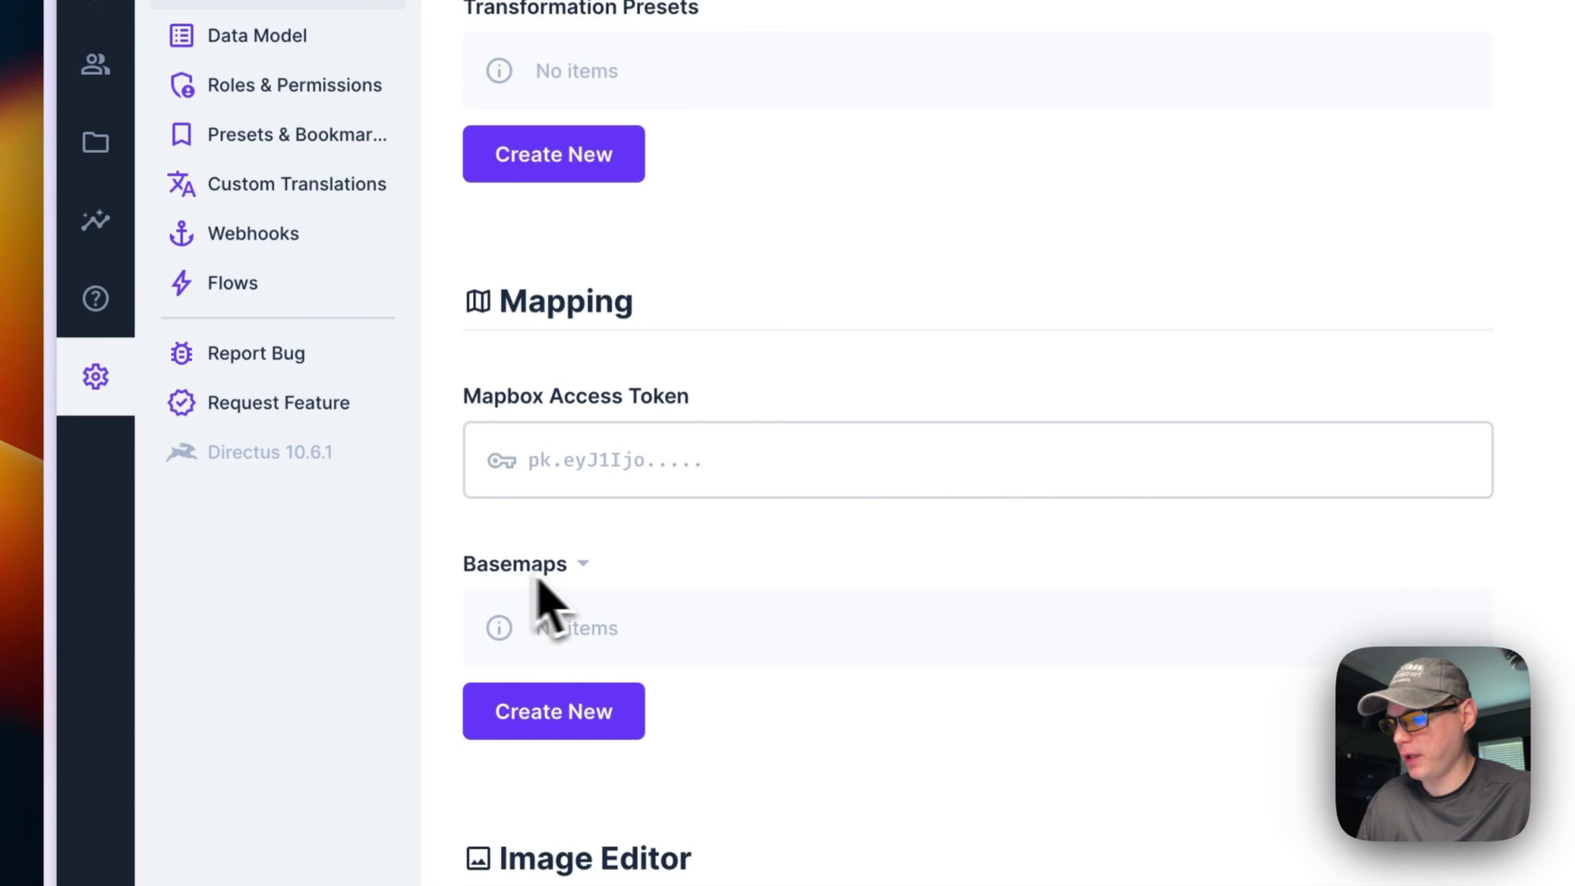
scroll(706, 648, "down", 1)
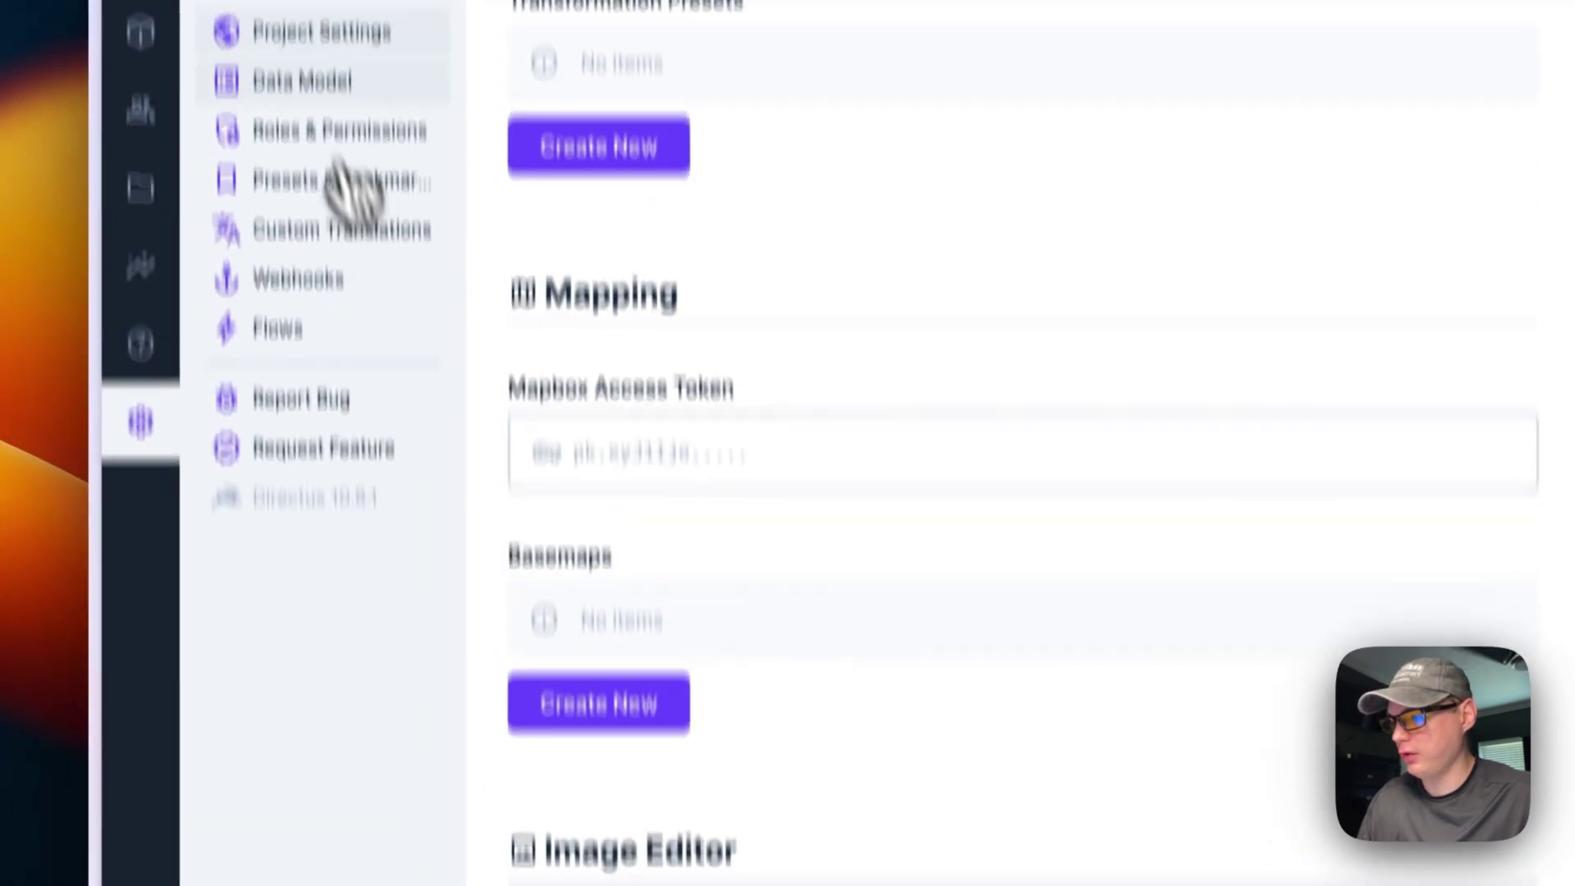
Step: View the Data Model, Roles & Permissions and Webhooks pages
left_click(303, 73)
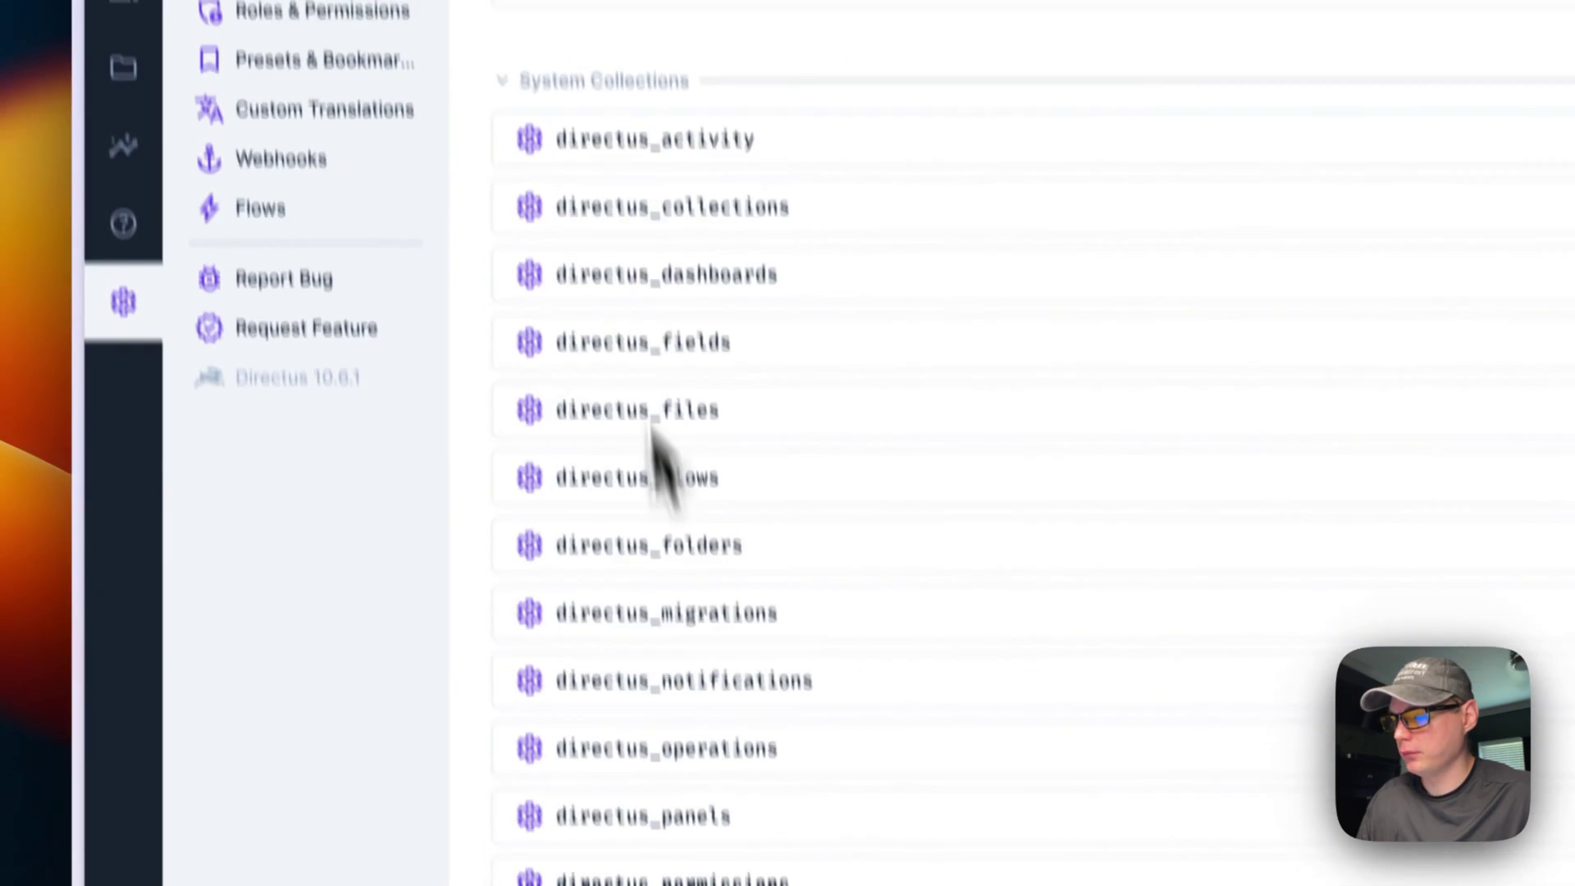
scroll(636, 669, "down", 5)
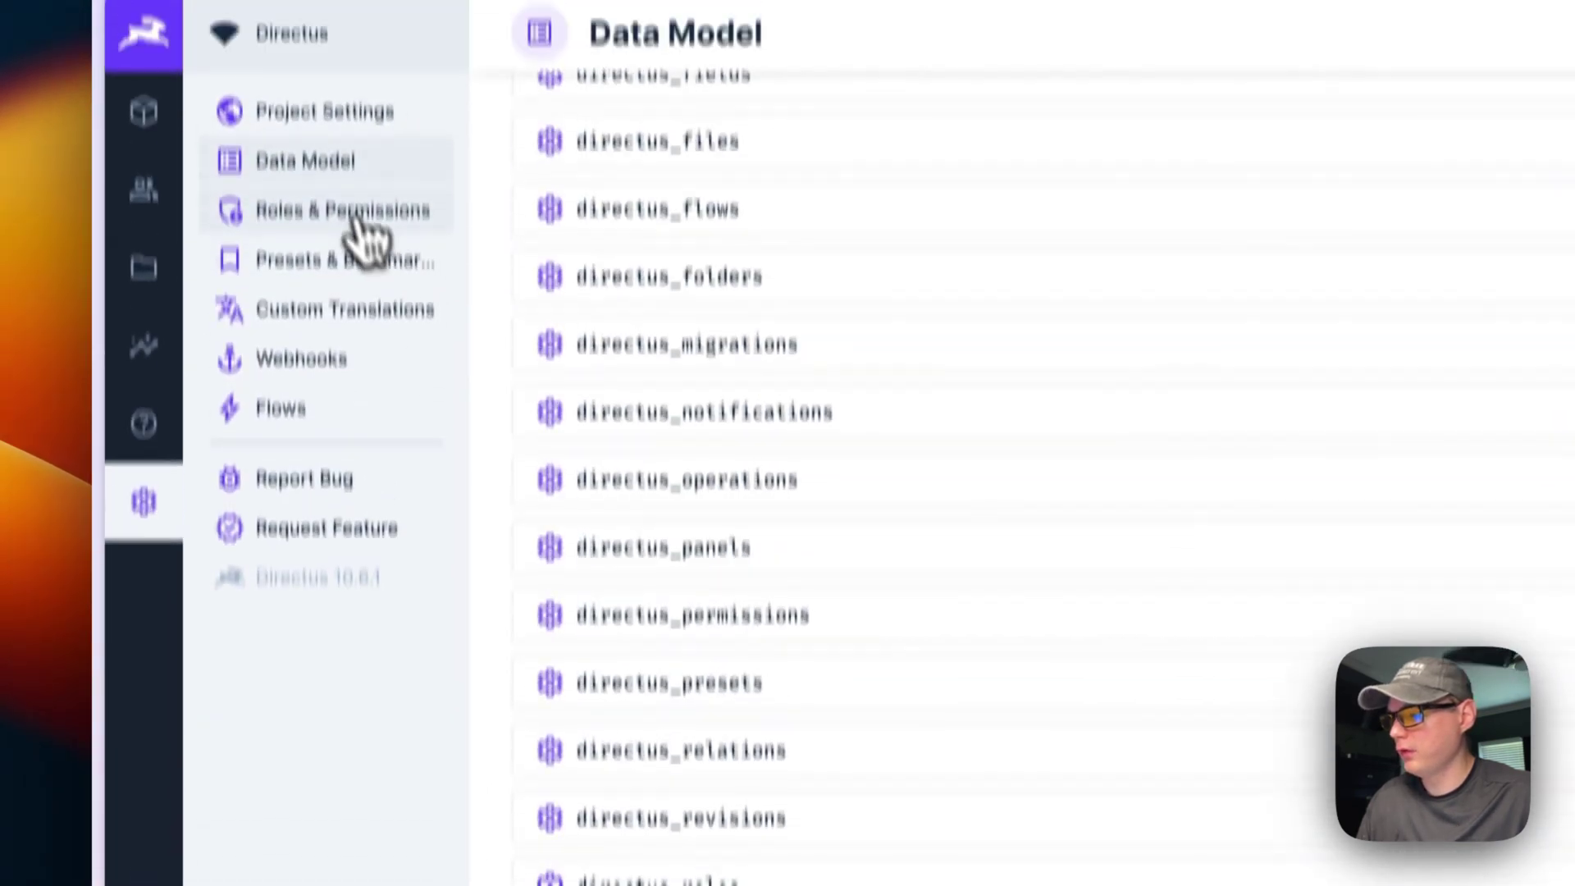
left_click(321, 312)
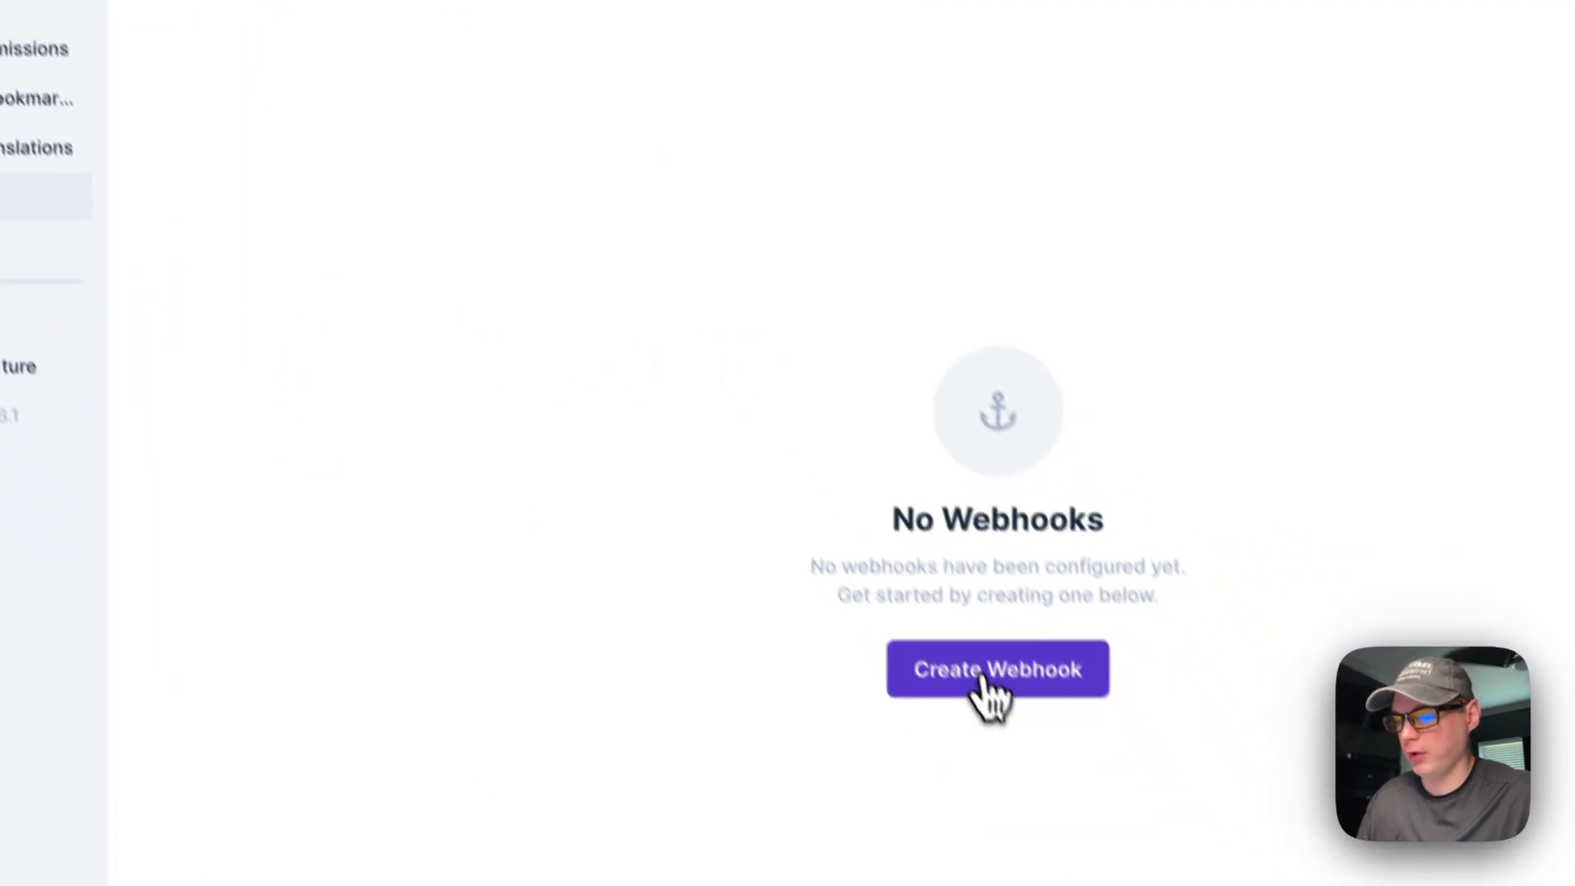
left_click(995, 671)
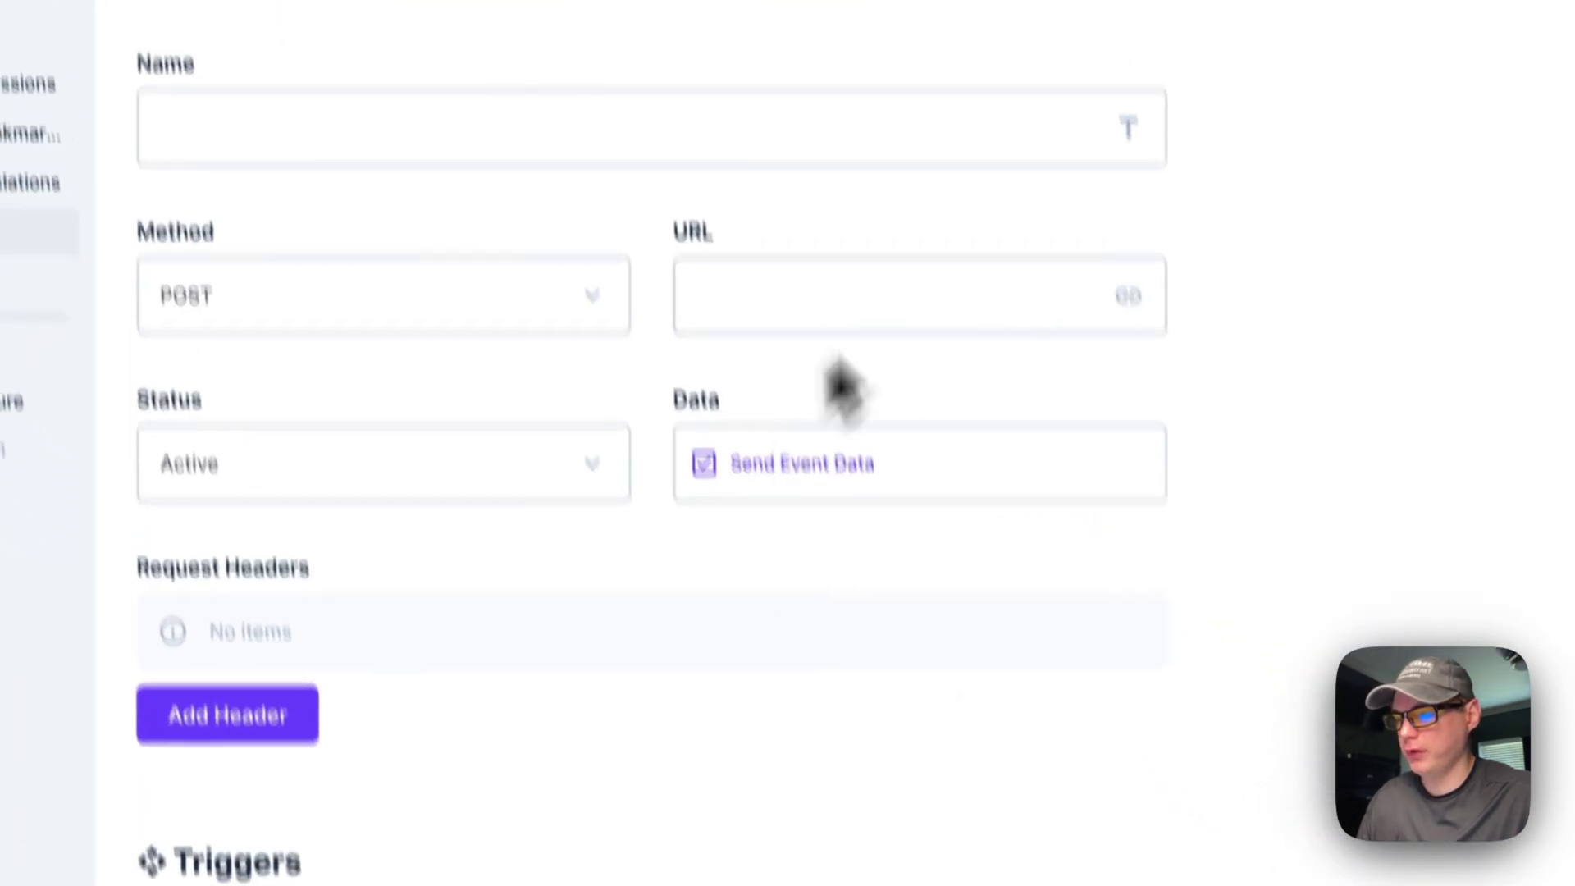
Step: Open Flows, start a new flow and discard it, then go to Report Bug on GitHub
left_click(172, 473)
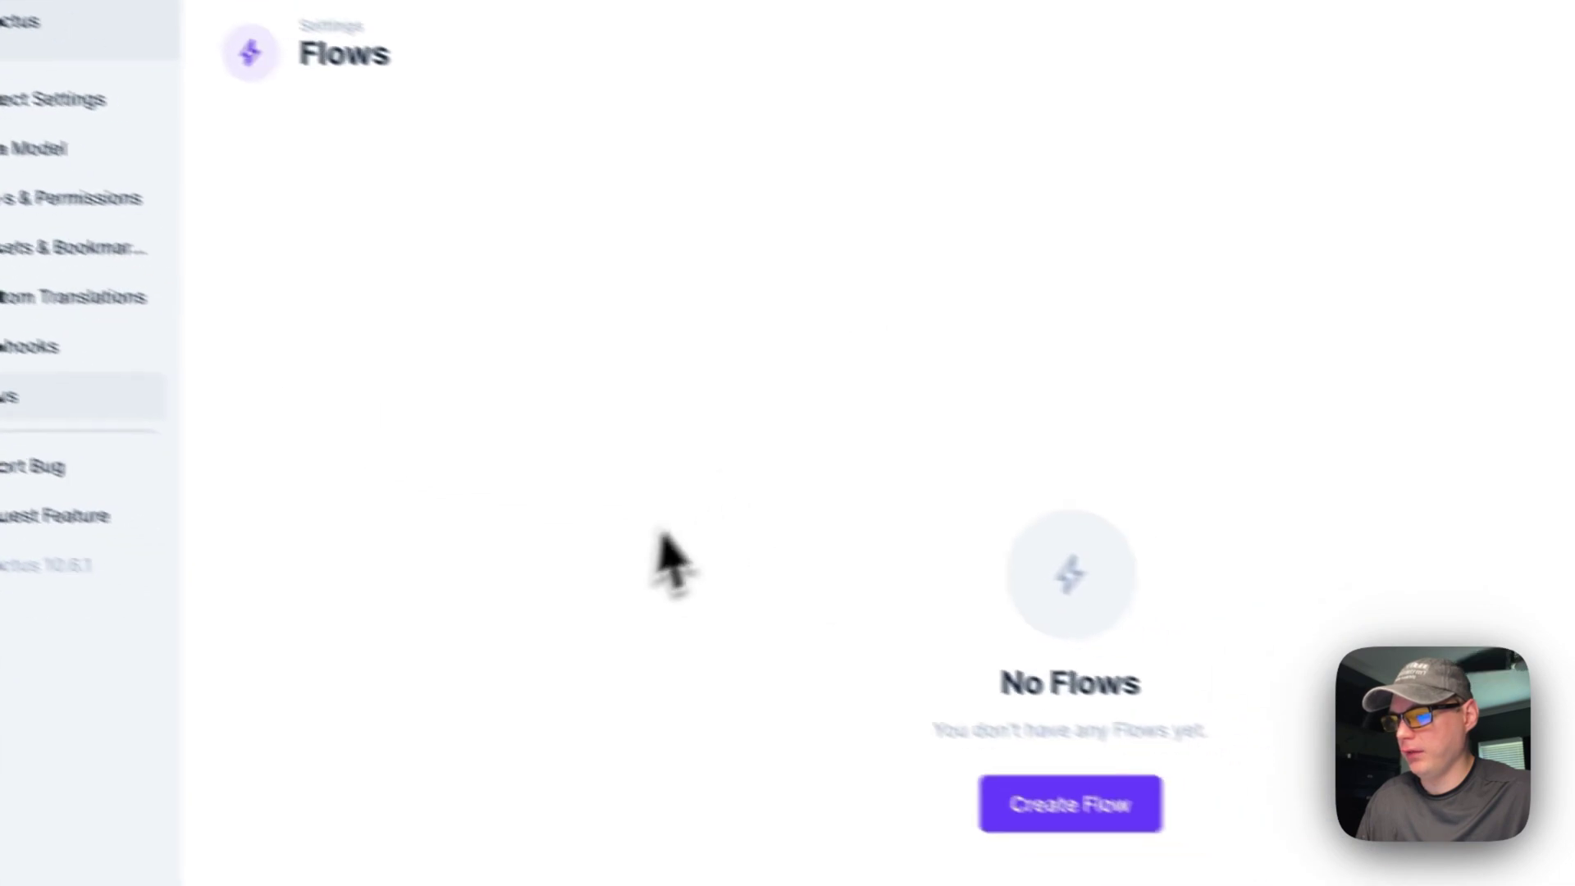
left_click(962, 673)
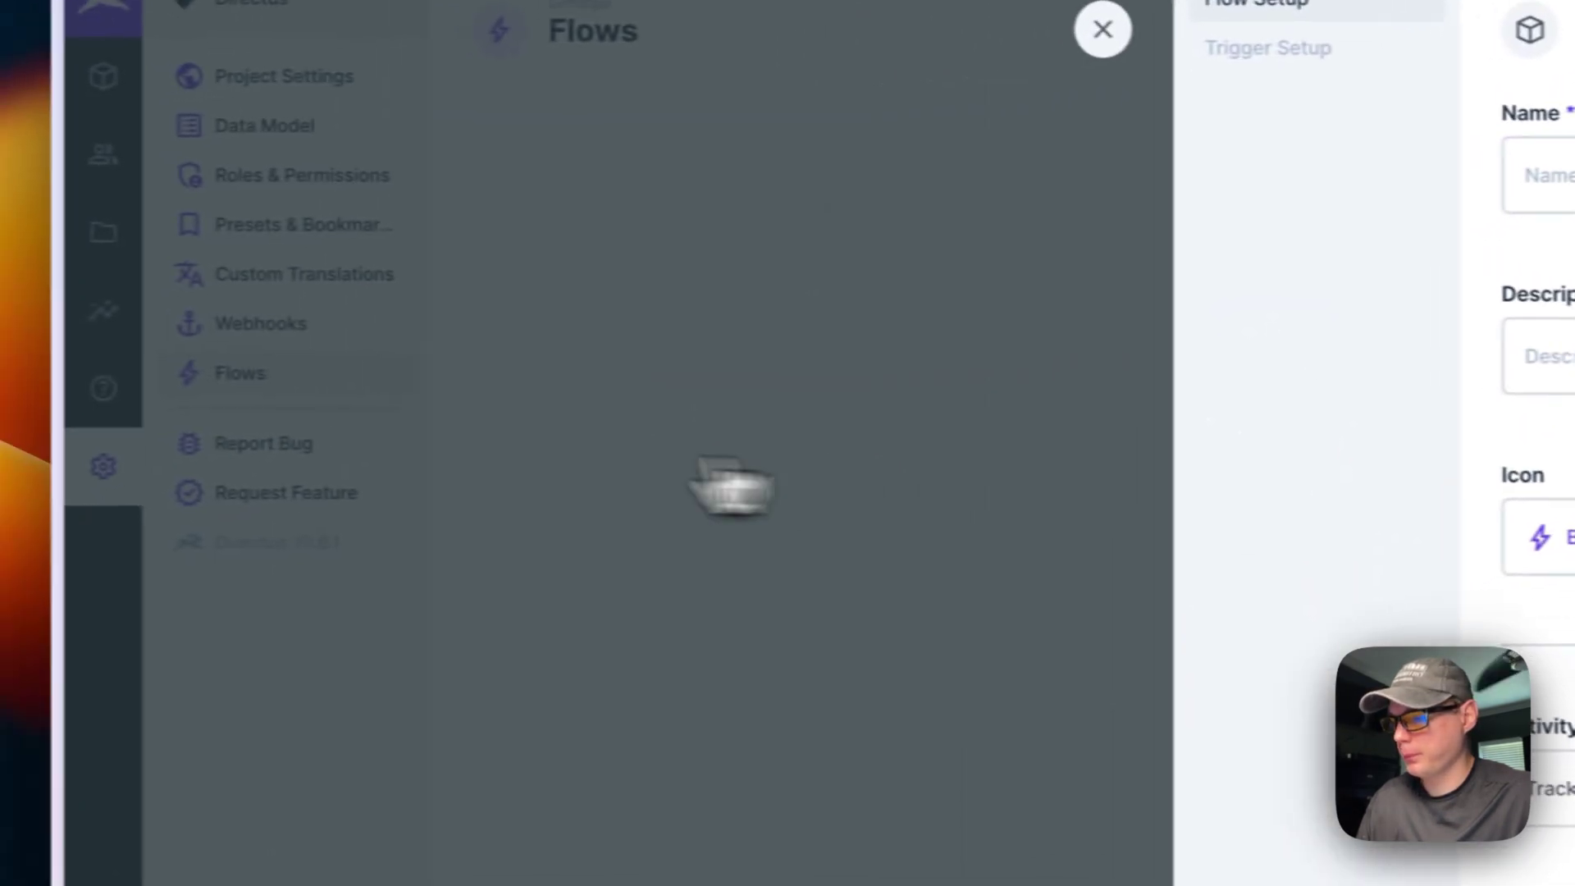
left_click(1103, 29)
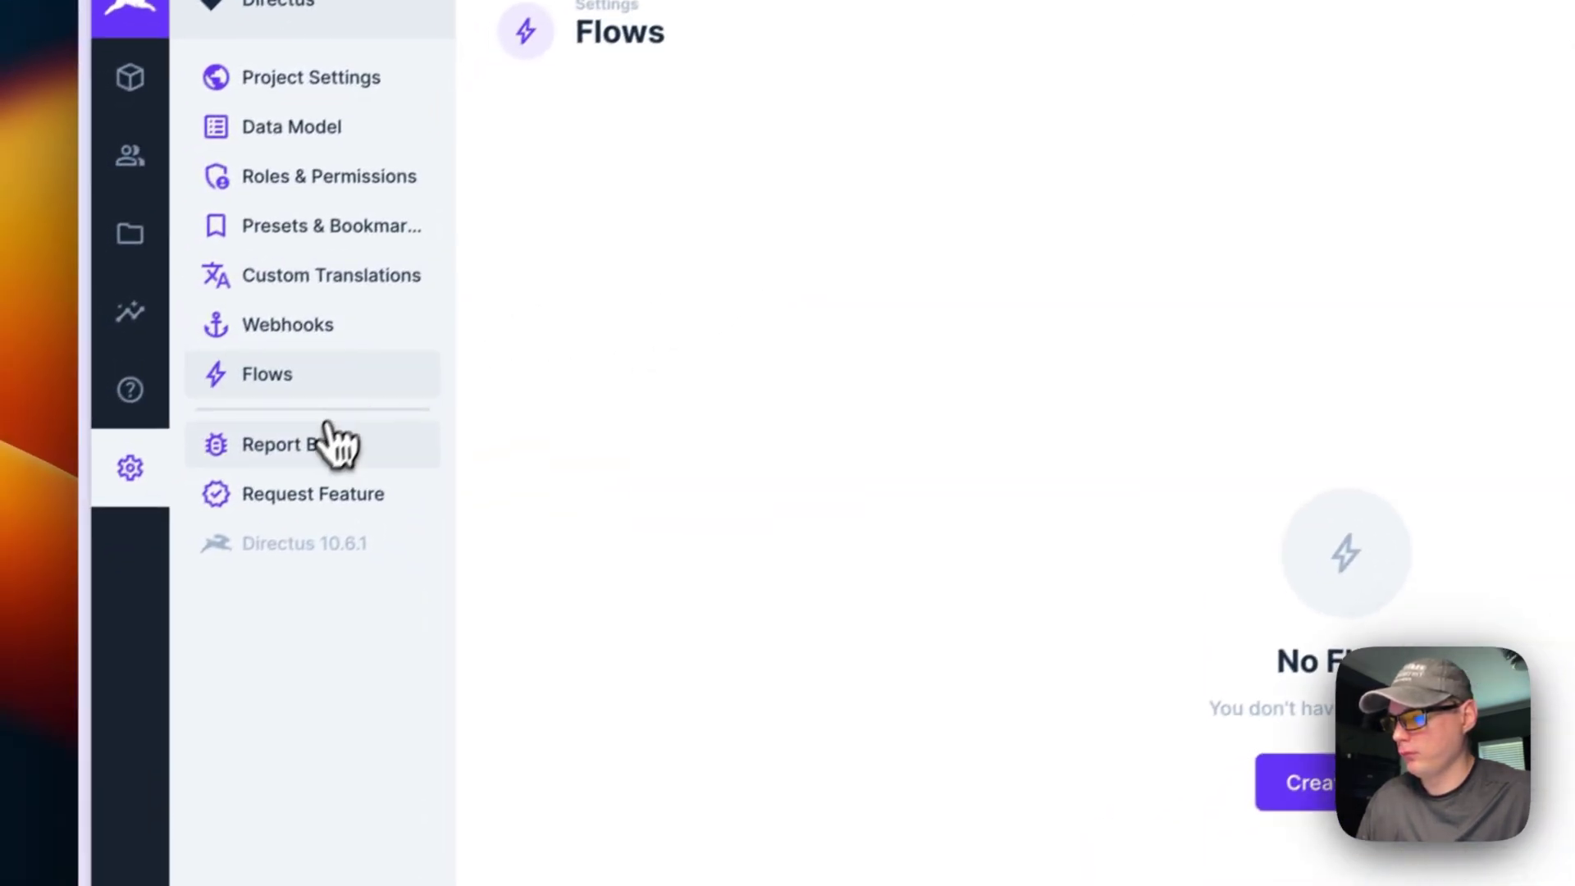
left_click(332, 443)
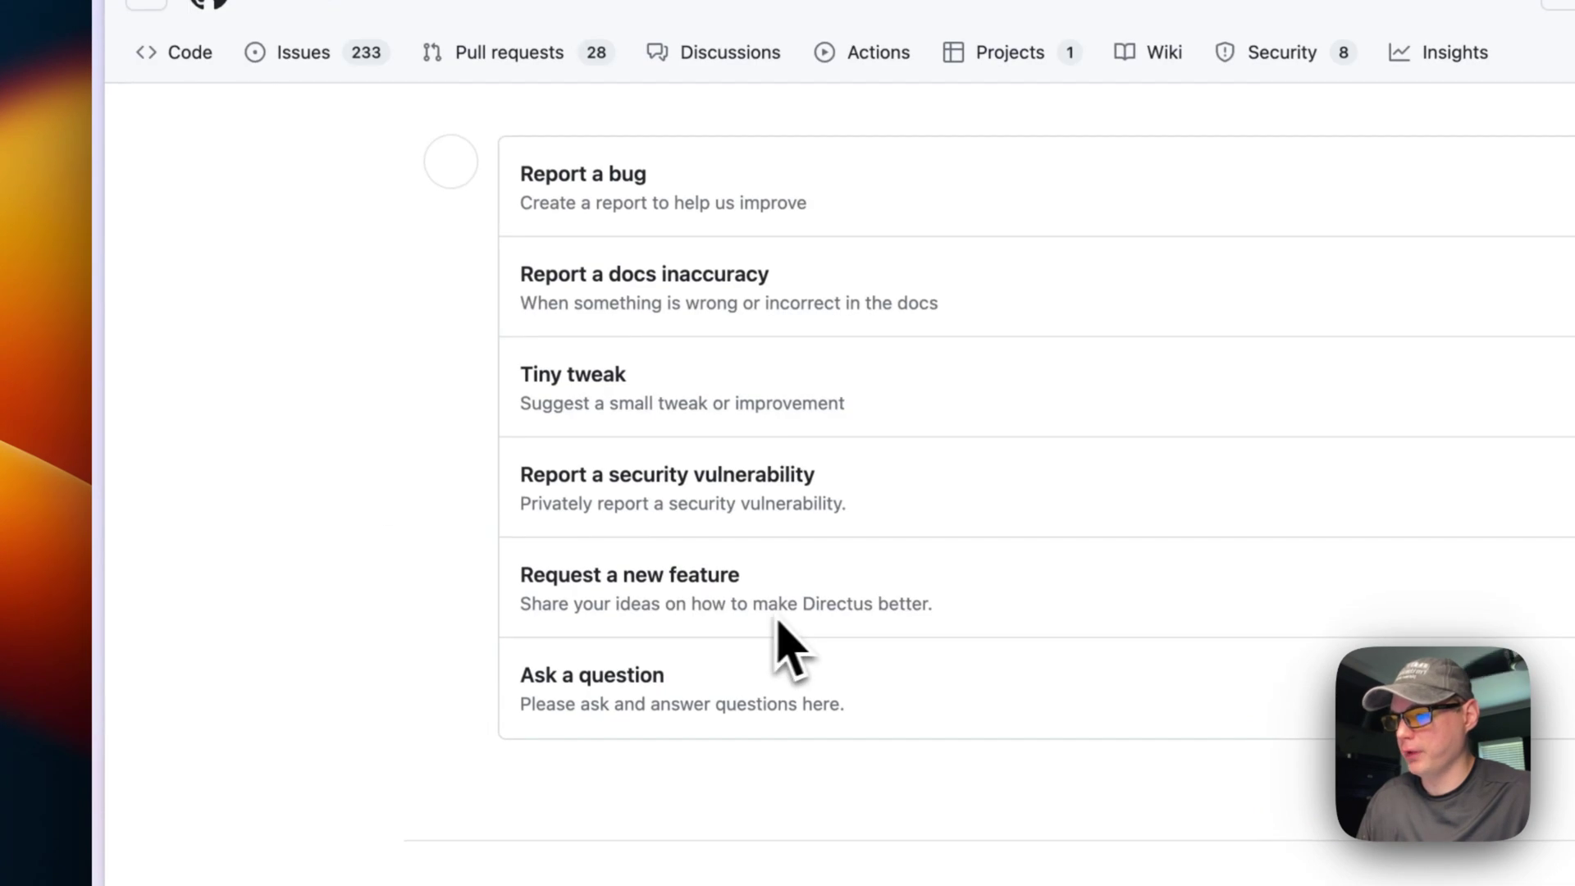
Step: Close the GitHub tab and open the Testing collection showing its single item
key("super+w")
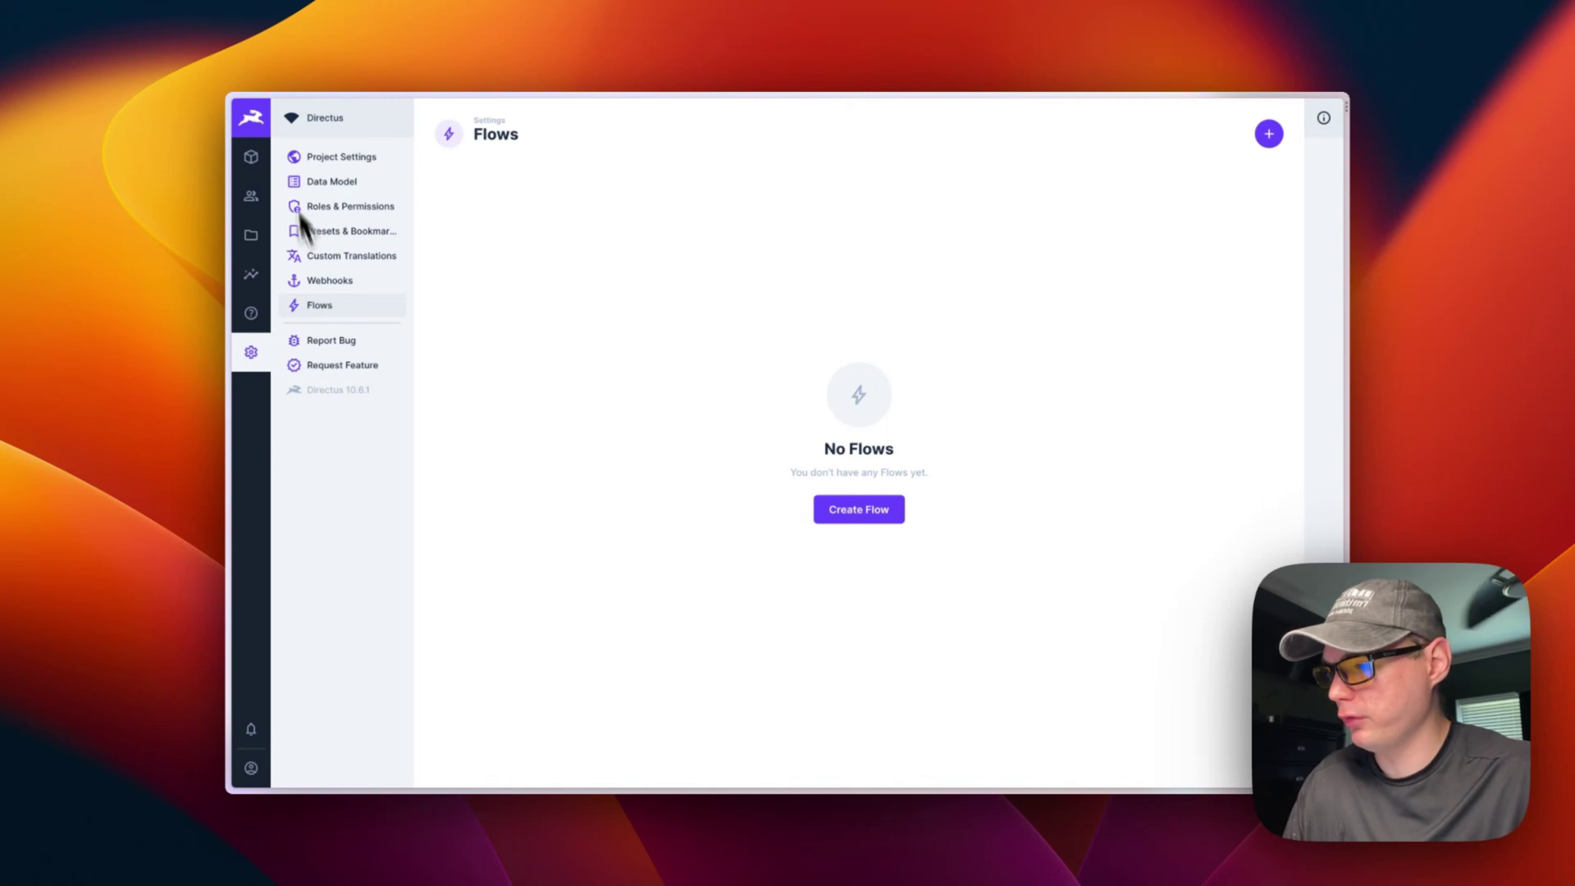
left_click(251, 157)
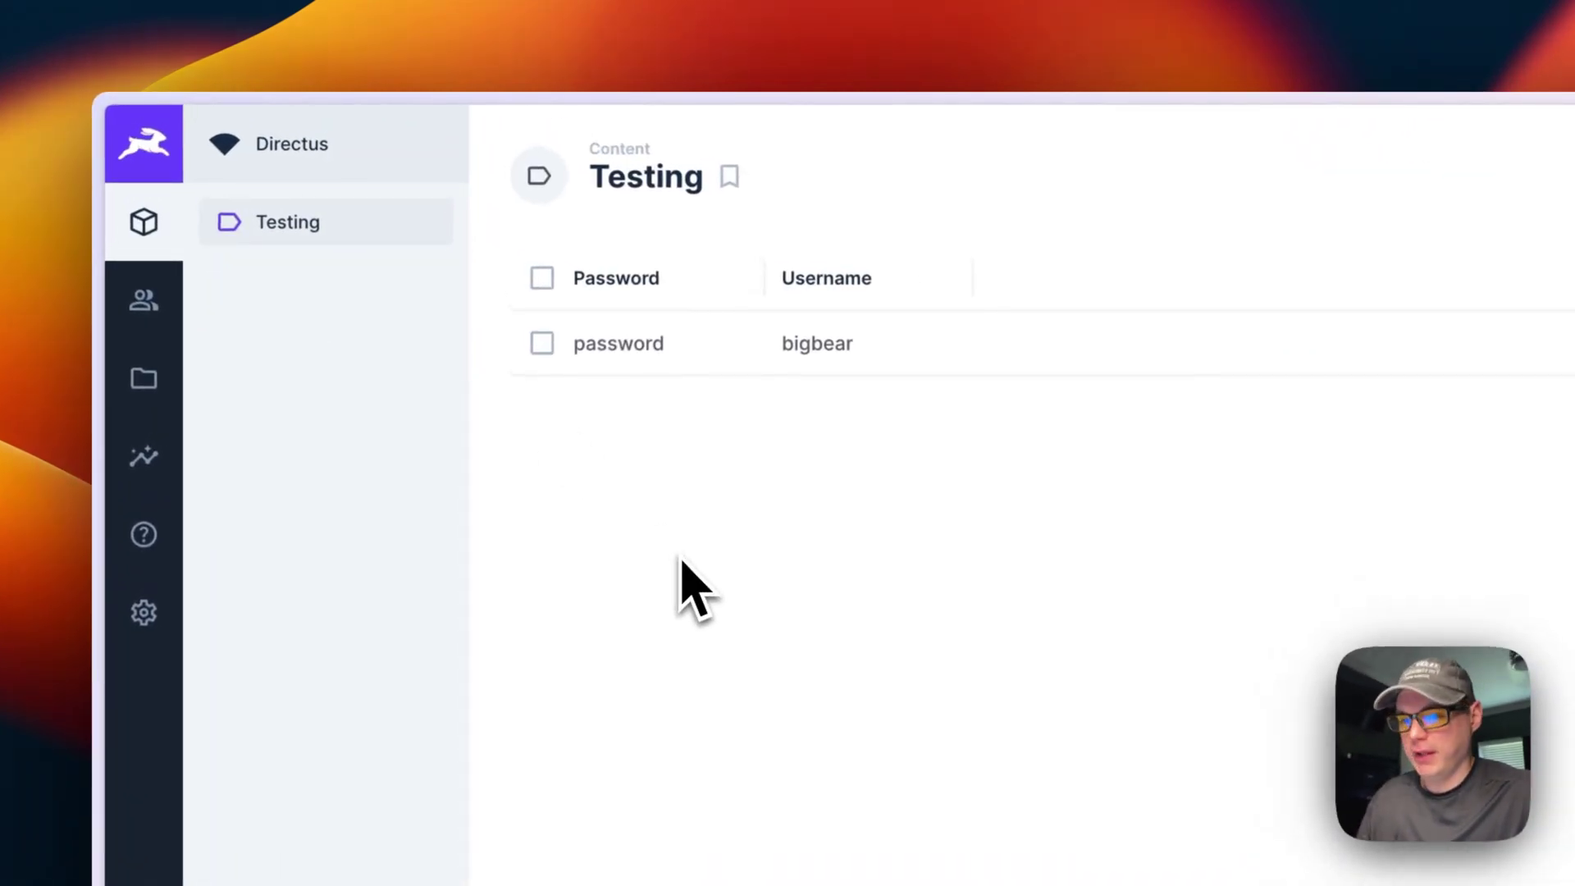